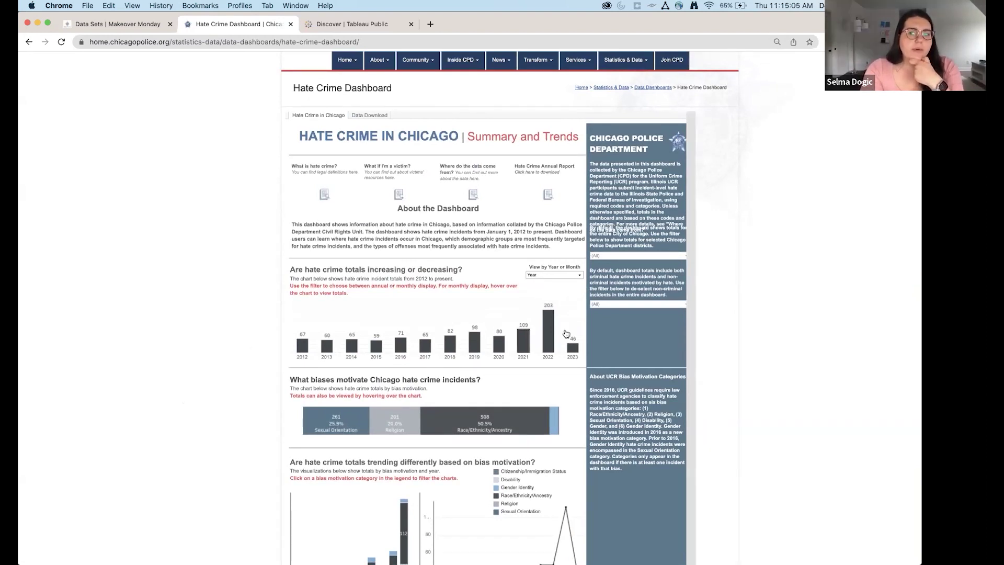
Return to the Makeover Monday data sets page and copy its web address
click(145, 27)
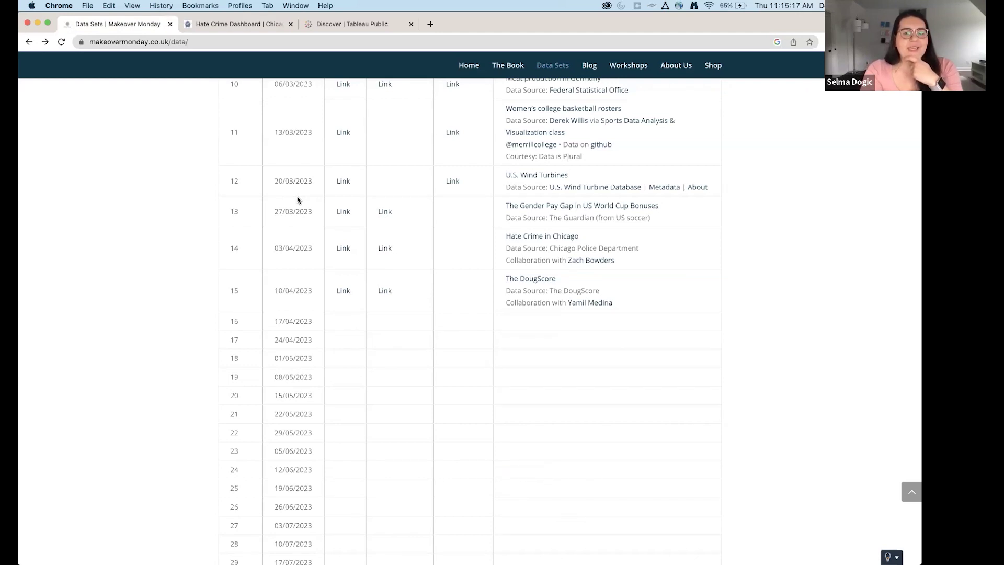
scroll(394, 296, up, 1)
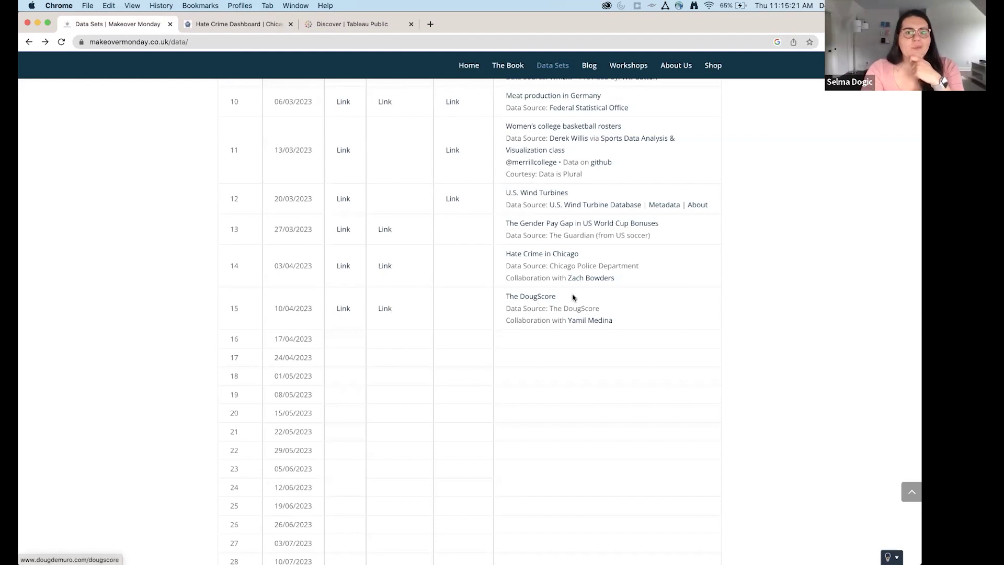
click(202, 41)
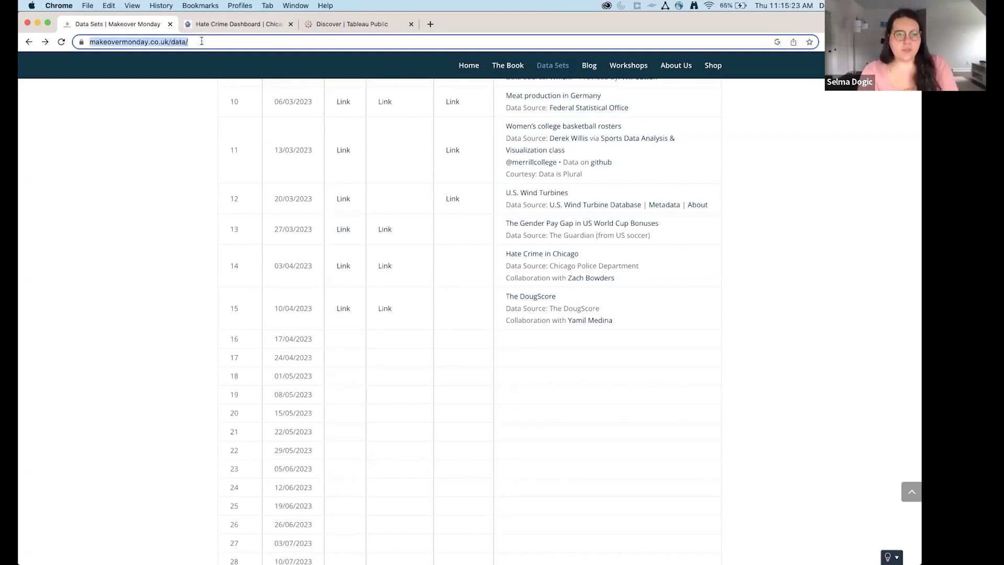
key(super+c)
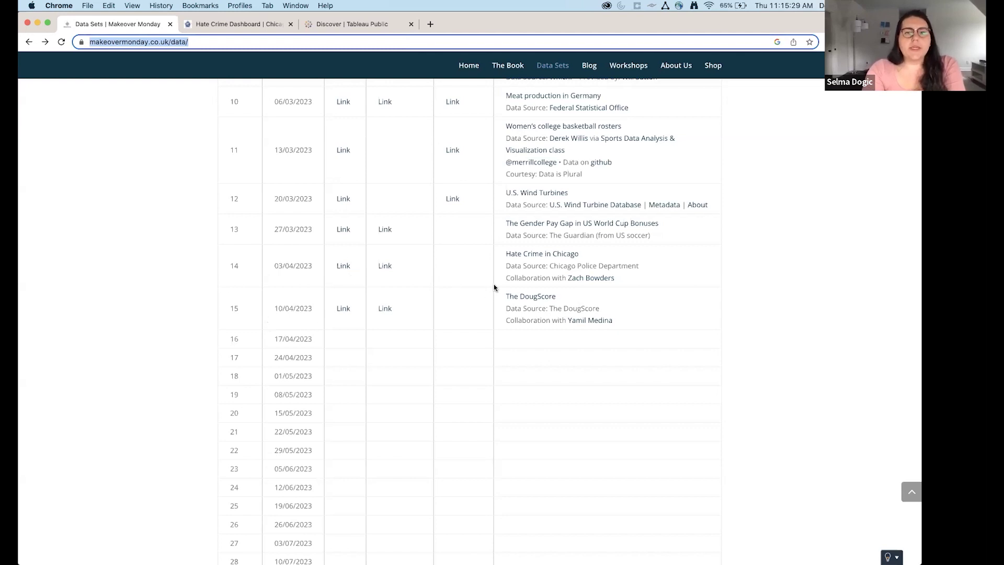
click(706, 267)
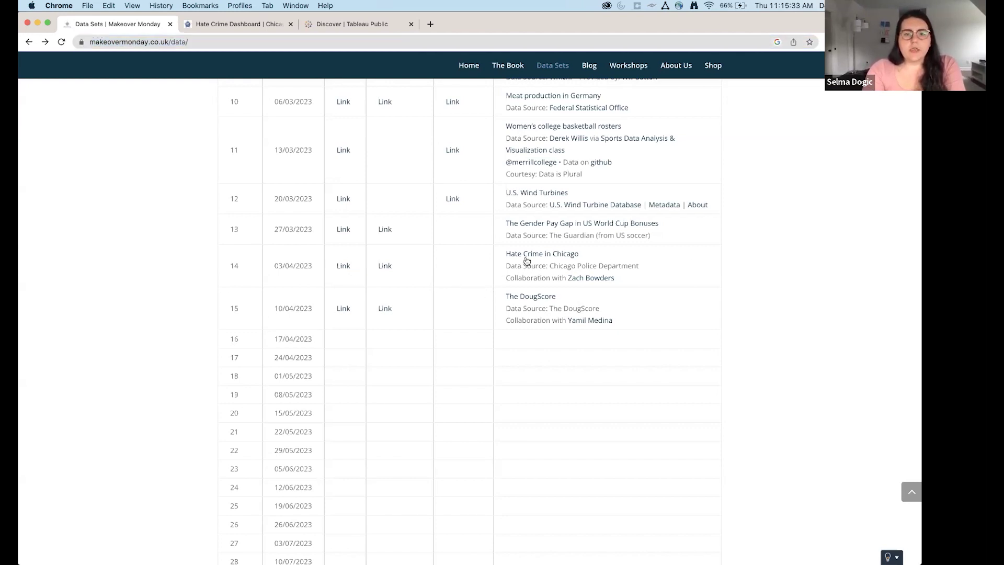
Open the data link for the week 14 Hate Crime in Chicago data set in the 2023 list
scroll(363, 281, up, 15)
scroll(353, 309, up, 5)
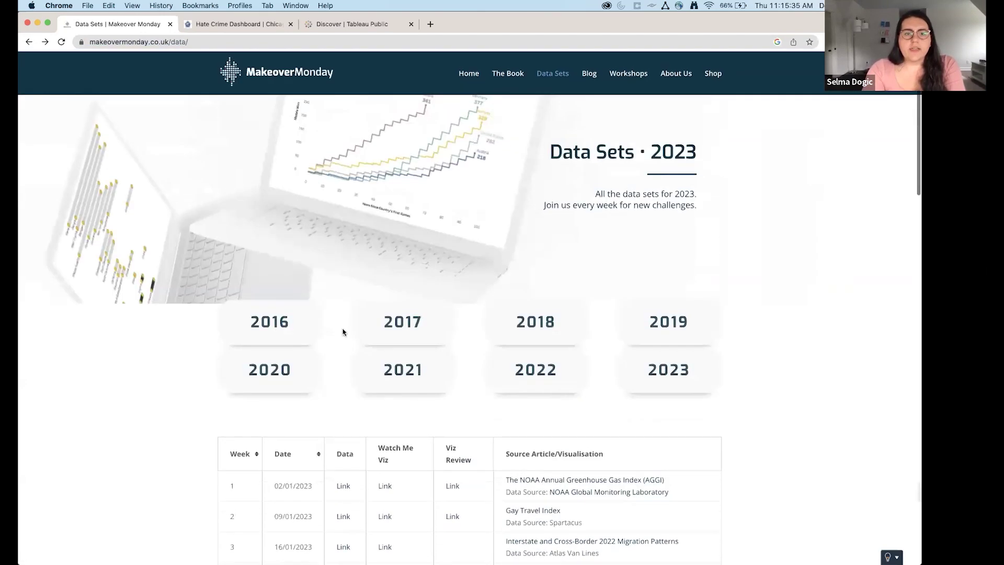
scroll(347, 321, down, 1)
scroll(332, 477, down, 3)
scroll(332, 477, down, 10)
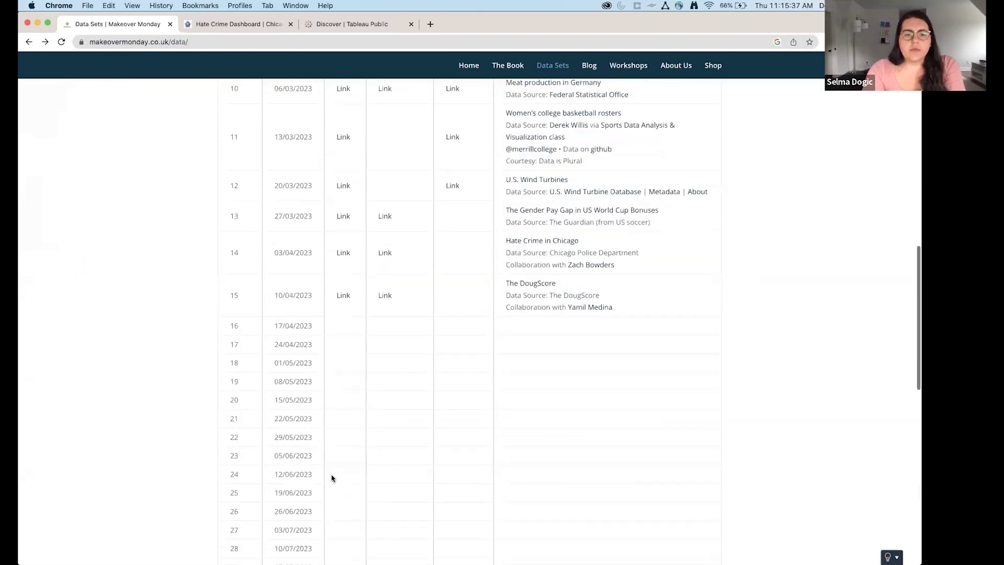
scroll(347, 223, up, 1)
click(342, 194)
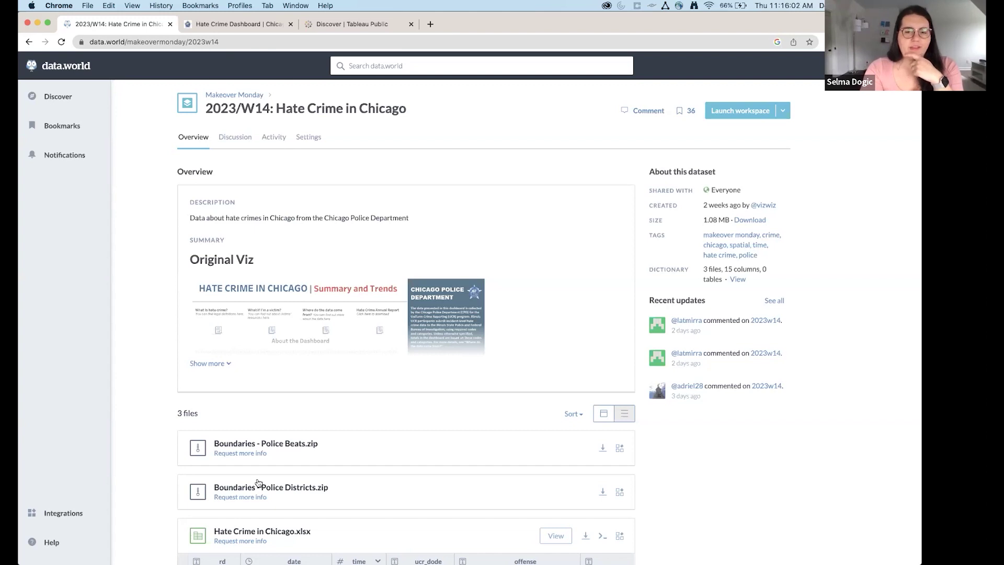
Download Hate Crime in Chicago.xlsx from the data set's files and decline the offer to bookmark the data set
scroll(674, 492, down, 1)
scroll(674, 492, down, 1)
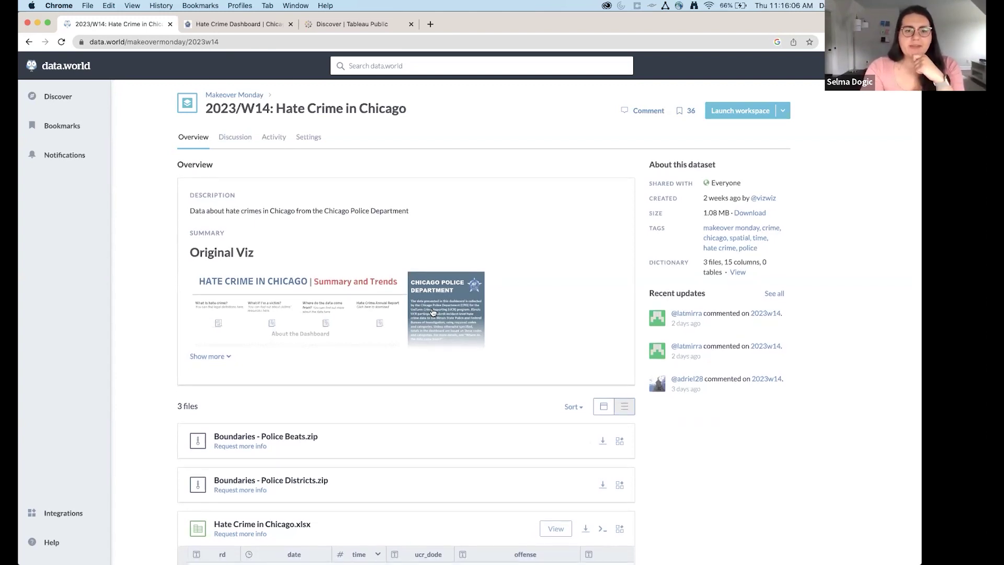
scroll(371, 260, down, 3)
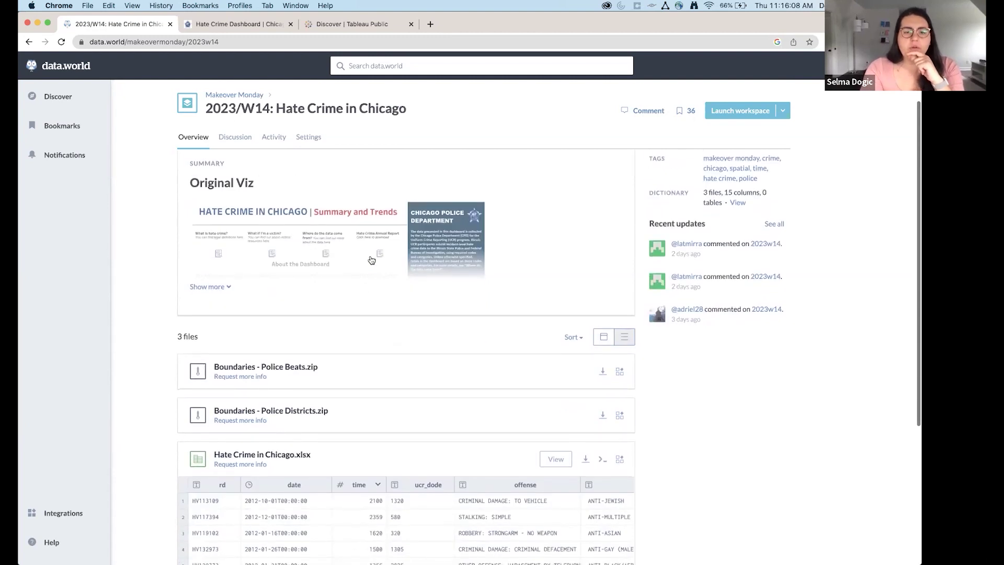
scroll(371, 260, down, 3)
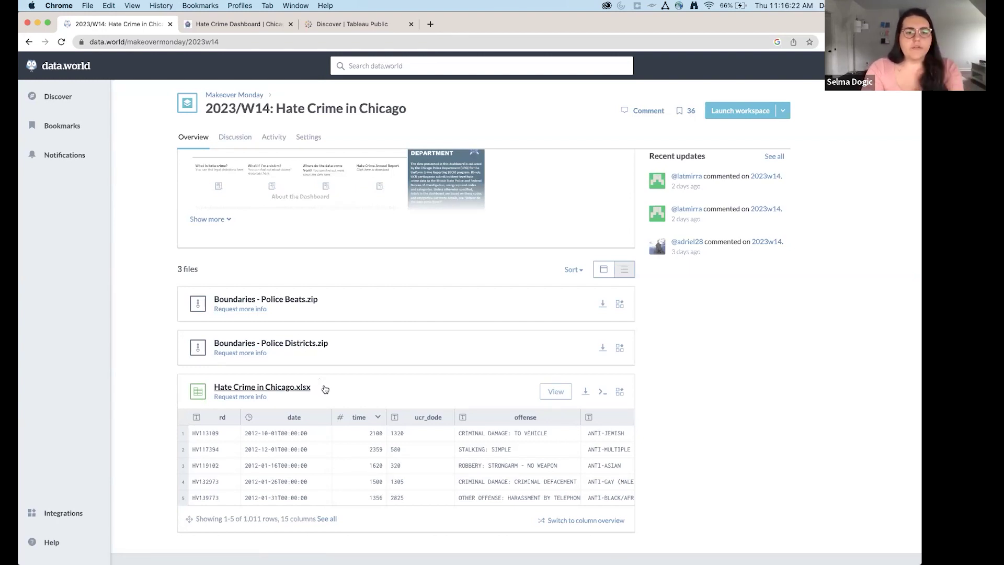
click(585, 393)
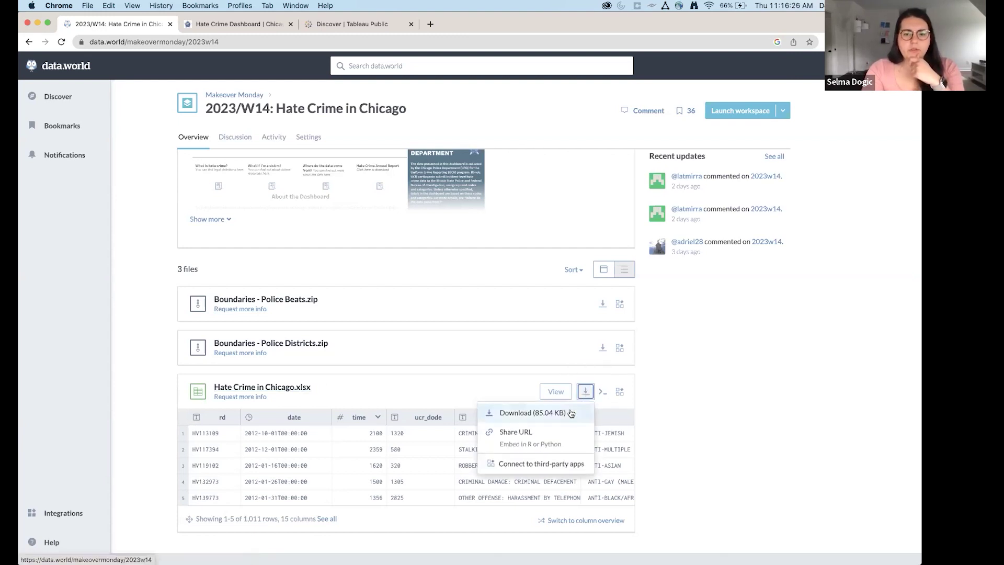
click(575, 413)
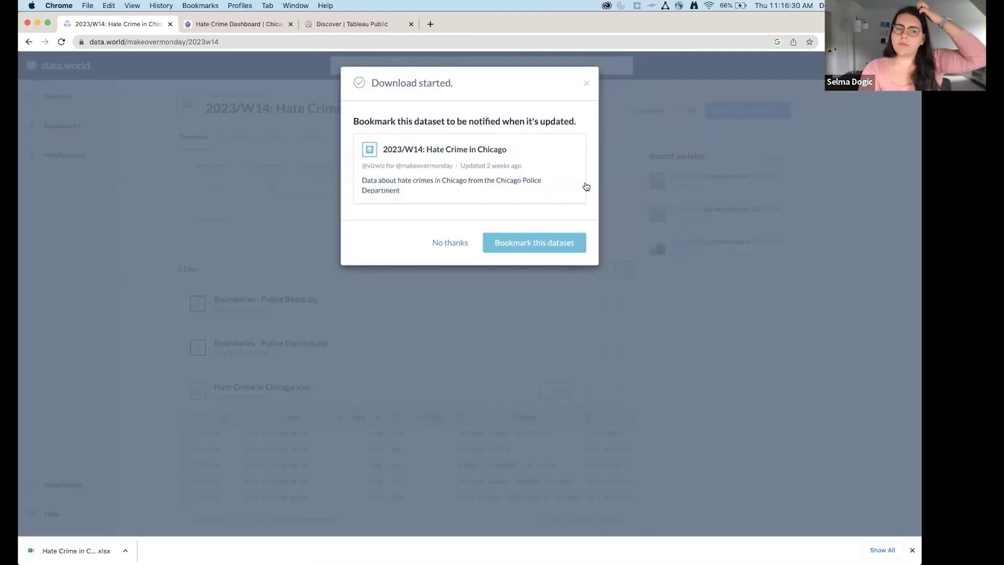
click(465, 246)
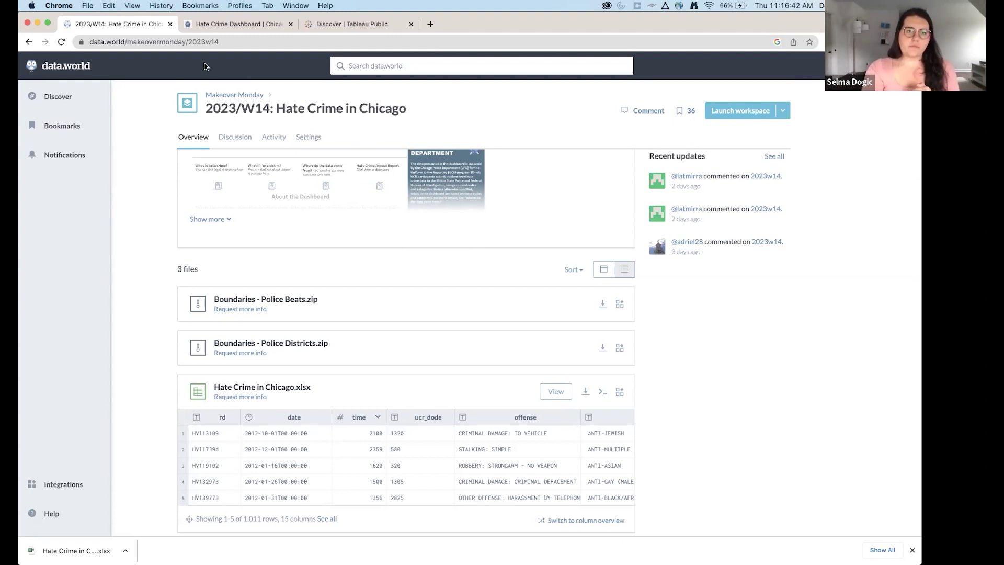
Examine the Chicago Police Hate Crime Dashboard's charts on yearly totals, bias motivations, locations and targeted bias groups
click(210, 25)
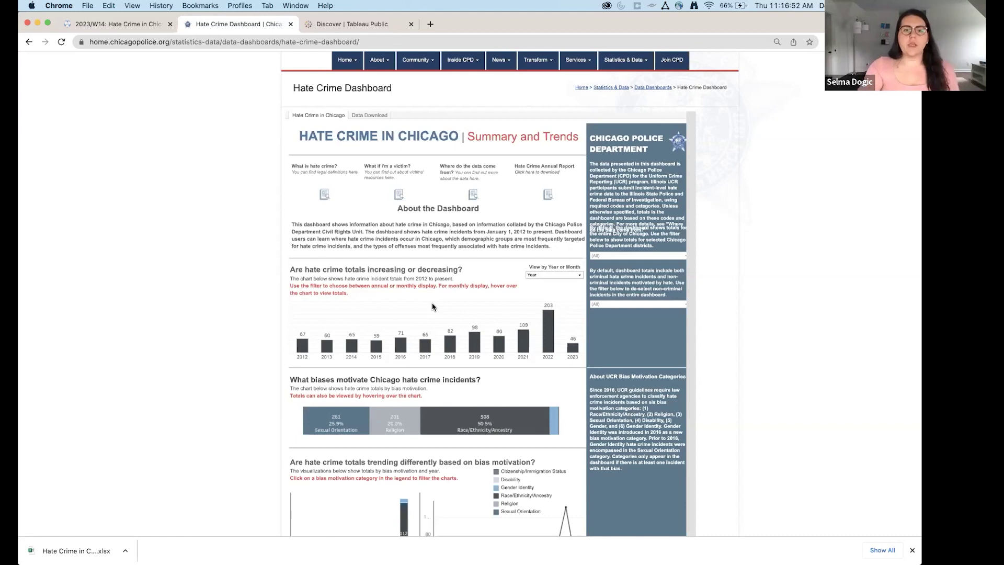
scroll(433, 307, down, 1)
scroll(432, 307, down, 5)
scroll(433, 307, down, 5)
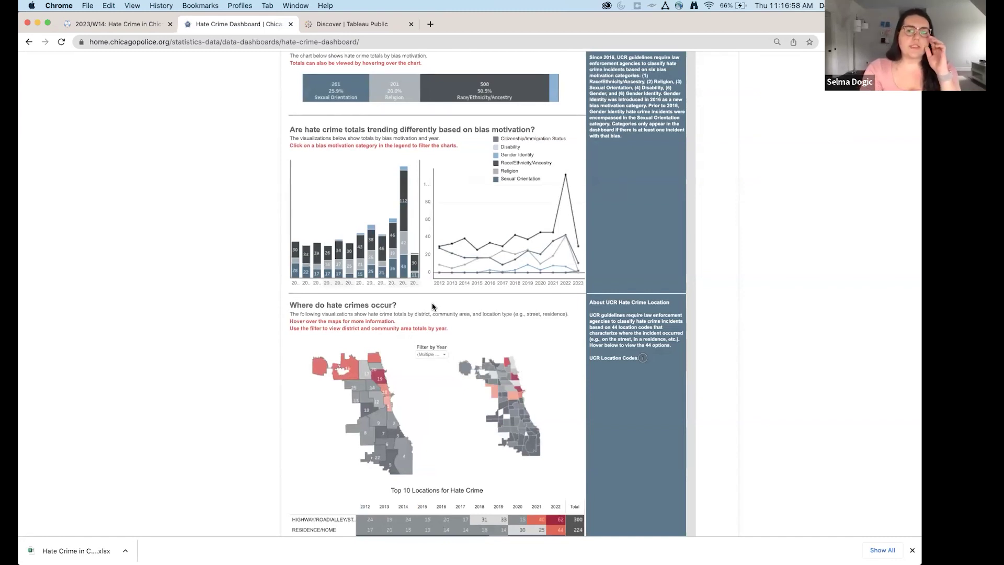
scroll(432, 307, down, 1)
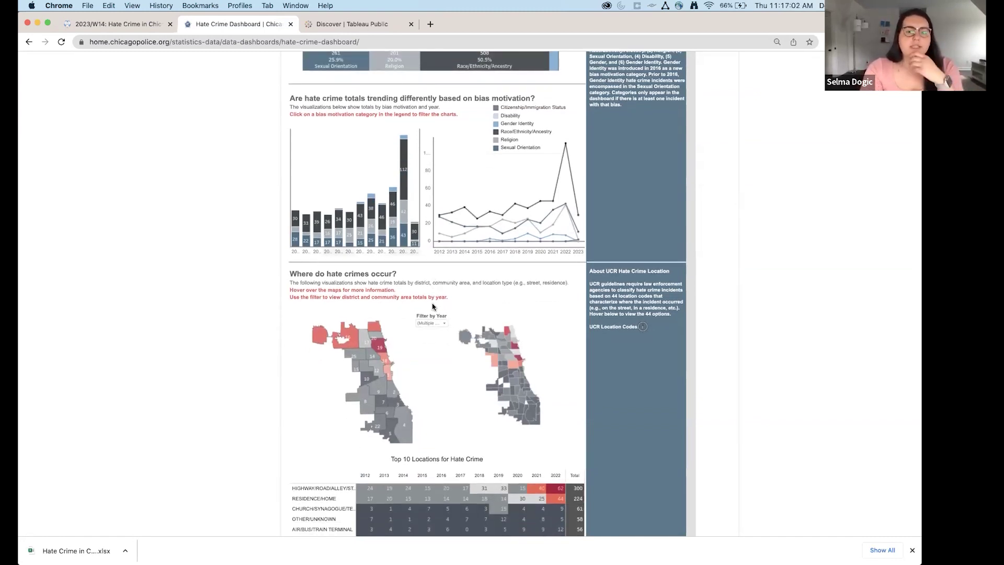
scroll(433, 307, down, 1)
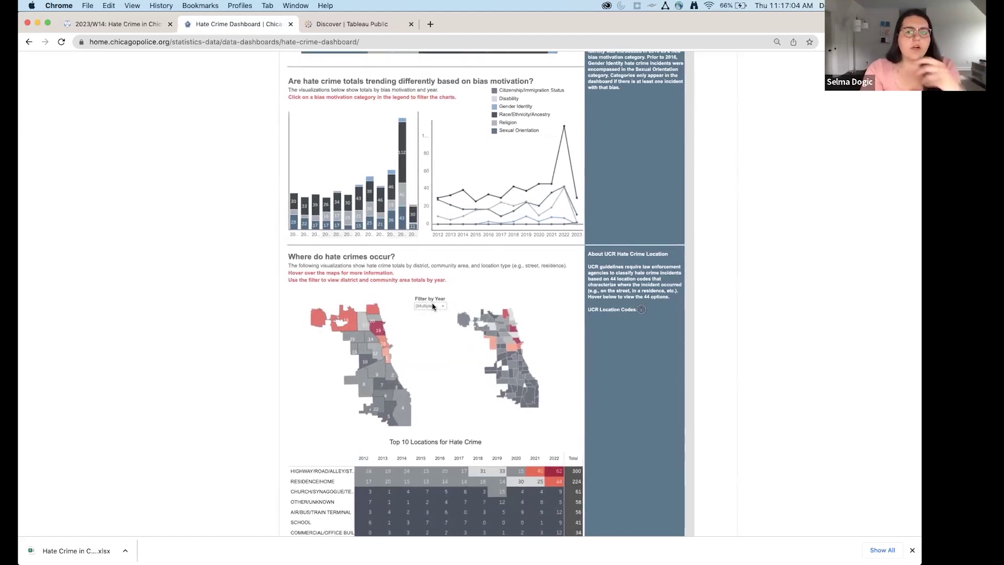
scroll(432, 307, down, 3)
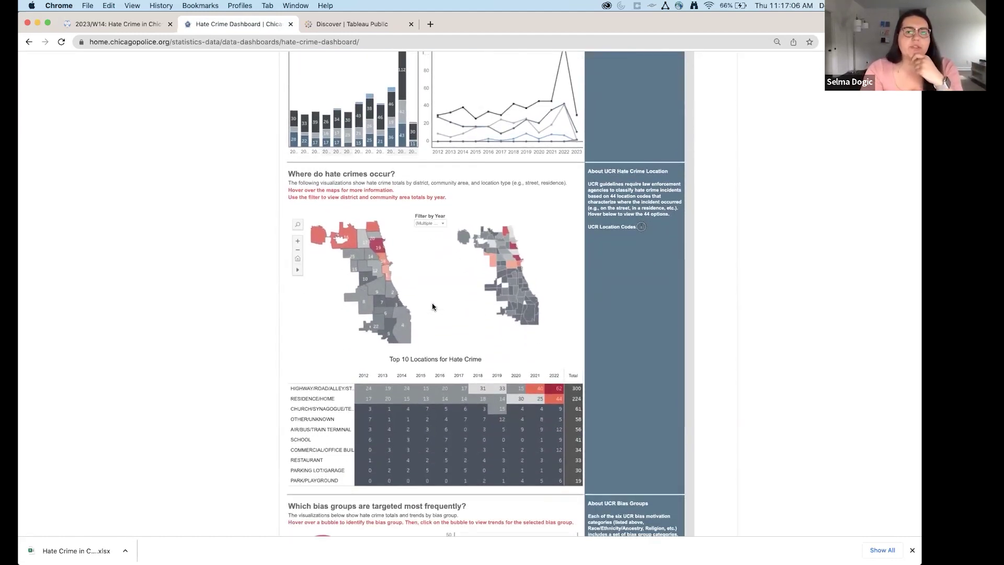
scroll(433, 307, down, 3)
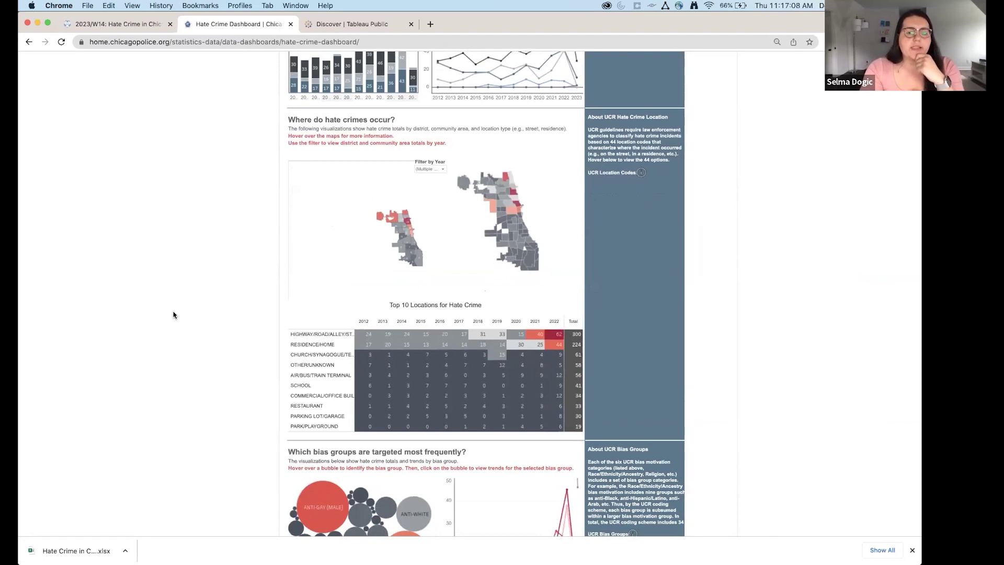
scroll(174, 315, down, 1)
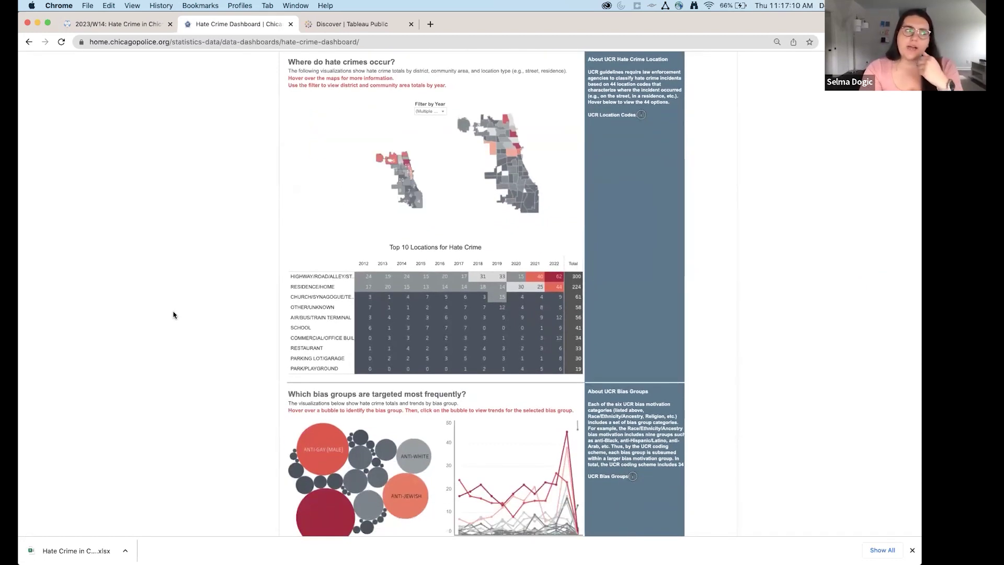
scroll(174, 315, up, 5)
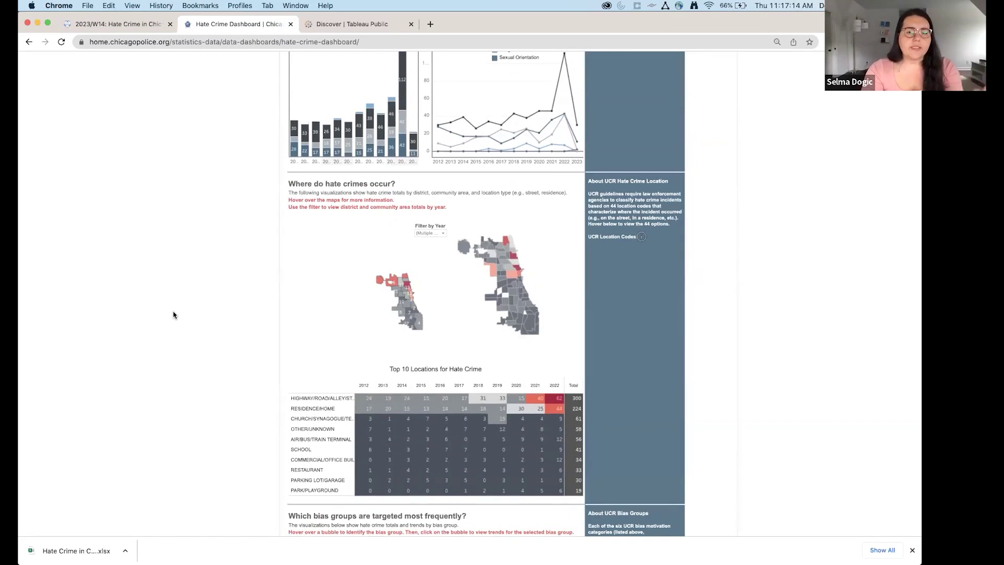
scroll(173, 315, up, 15)
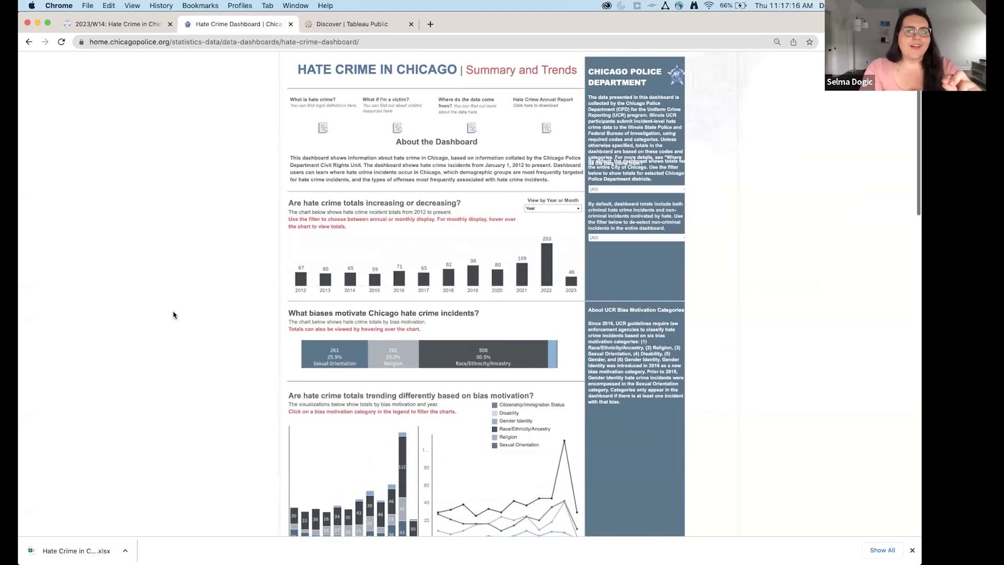
scroll(174, 315, up, 4)
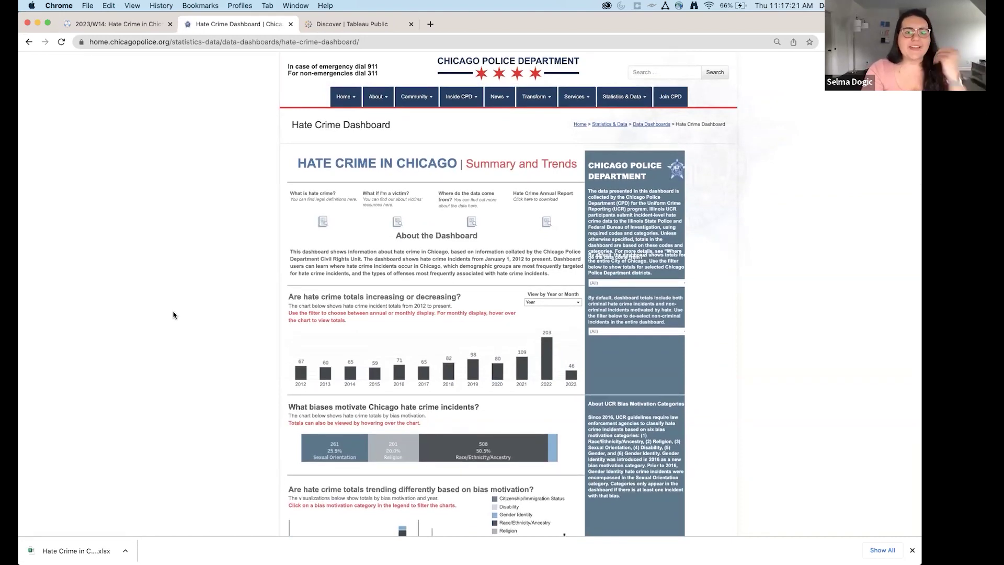
scroll(174, 314, down, 9)
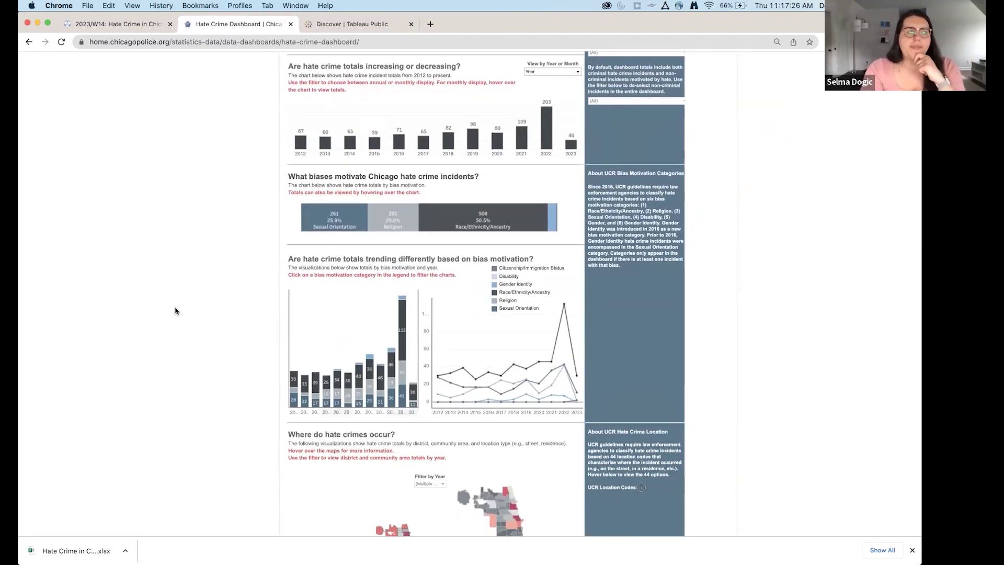
scroll(175, 310, up, 7)
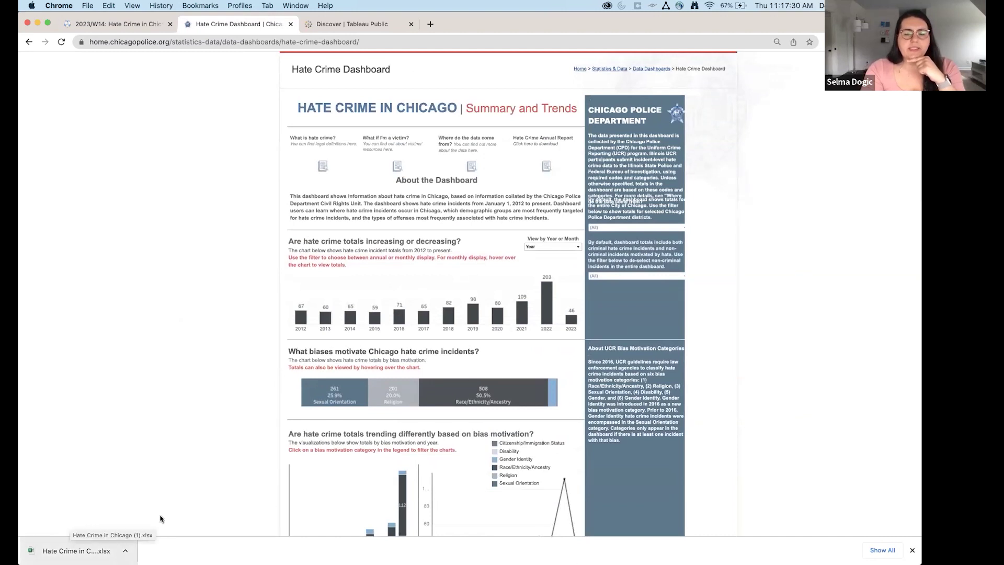
Switch to Tableau Desktop 2022.3 and show the full list of server connectors
mouse_move(596, 560)
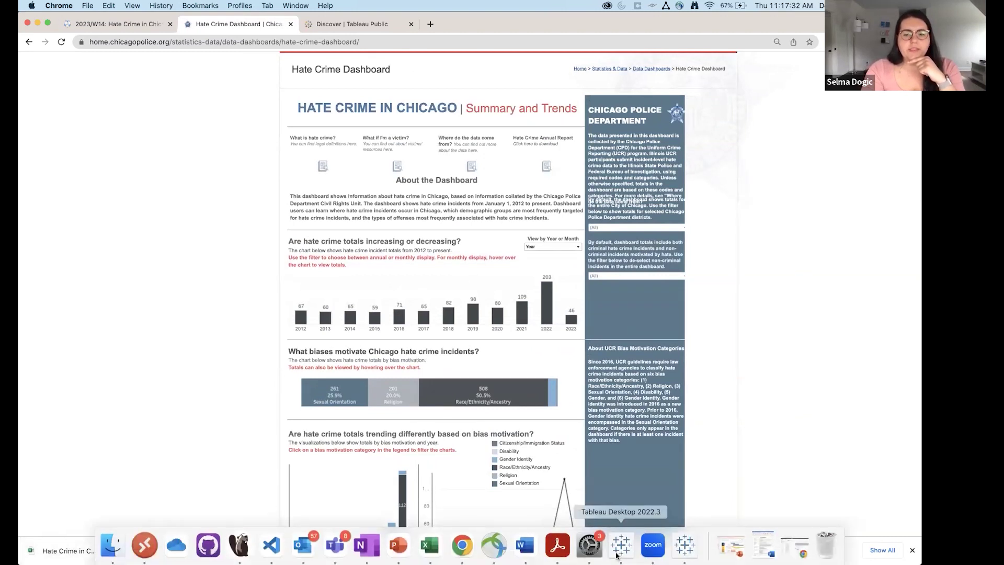
click(619, 554)
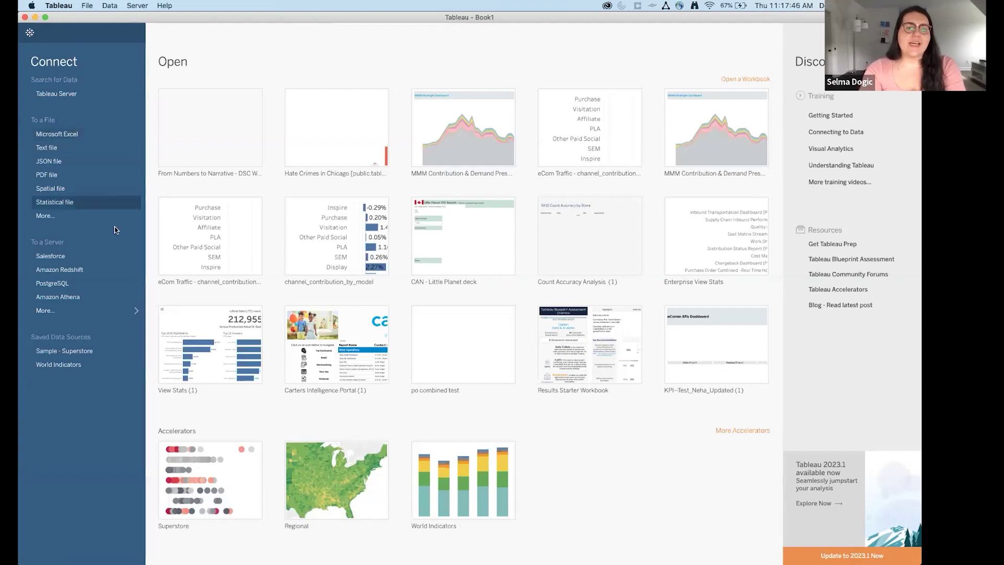
click(108, 313)
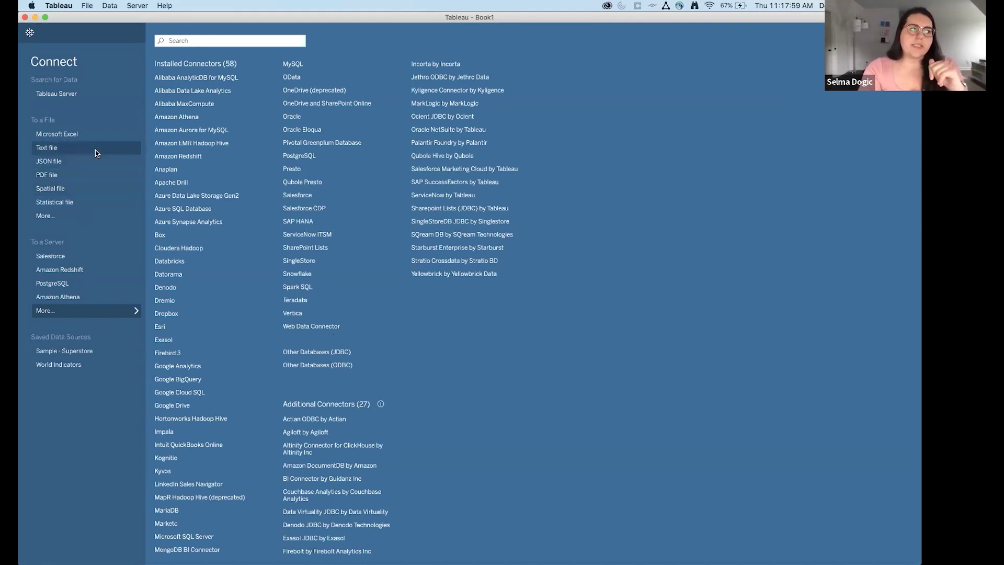
Connect to the Microsoft Excel workbook Hate Crime in Chicago (1).xlsx in the Downloads folder
click(55, 137)
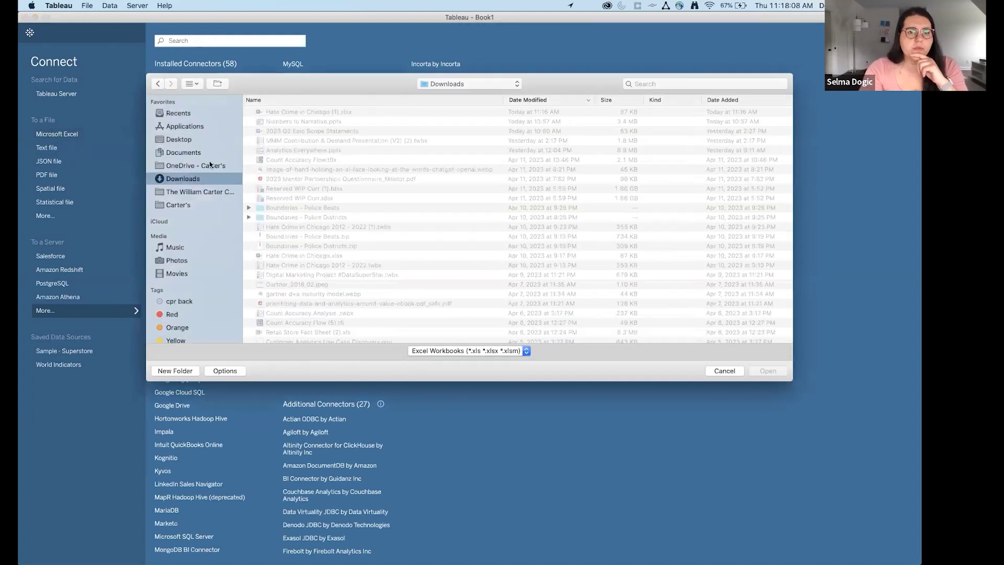
click(309, 111)
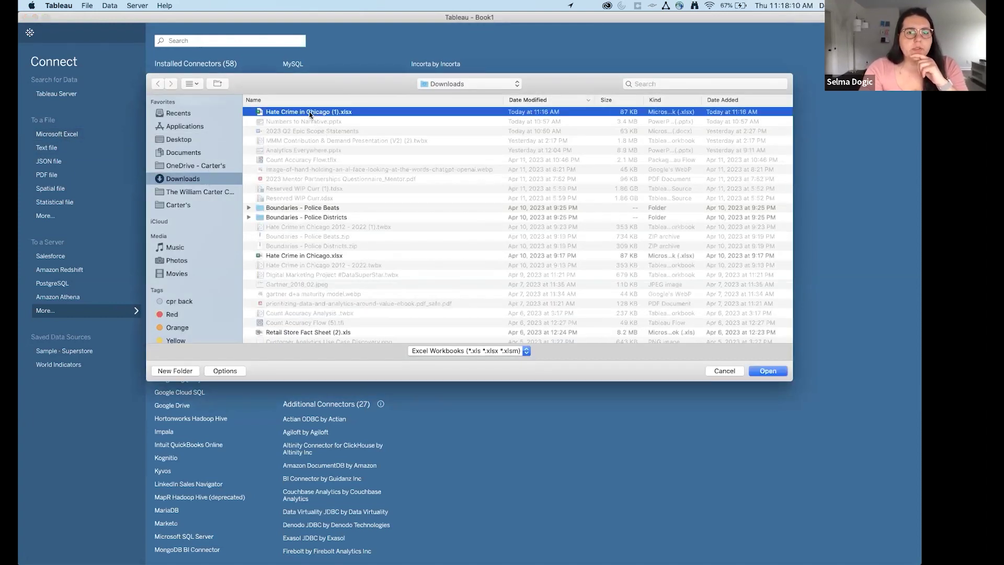
click(768, 371)
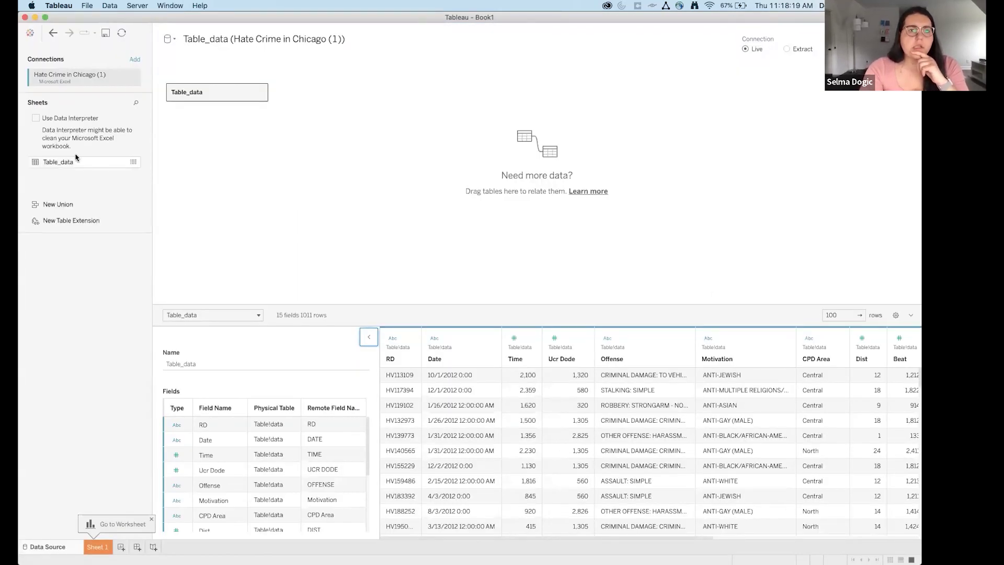
Clean the workbook's data with Data Interpreter and check the columns in the Table_data preview
click(36, 120)
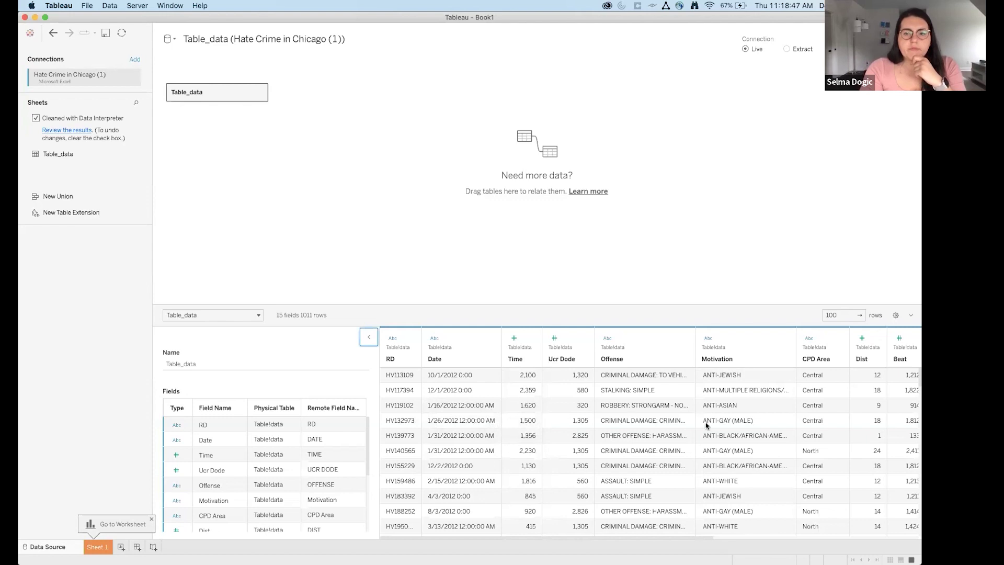
scroll(705, 424, right, 3)
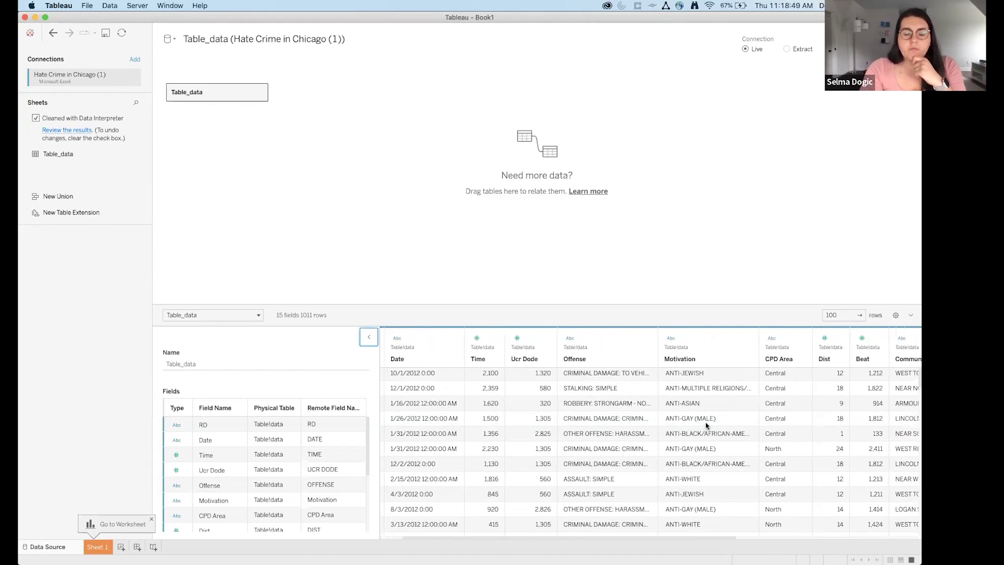
scroll(706, 424, left, 3)
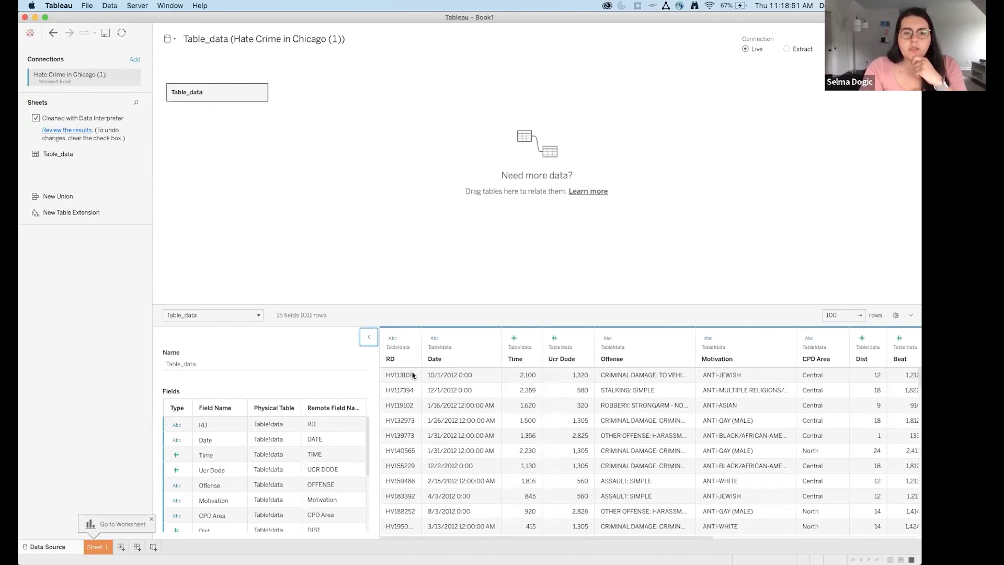
Check the remaining columns of the Table_data preview through Disposition, and open Sheet 1
scroll(675, 433, right, 5)
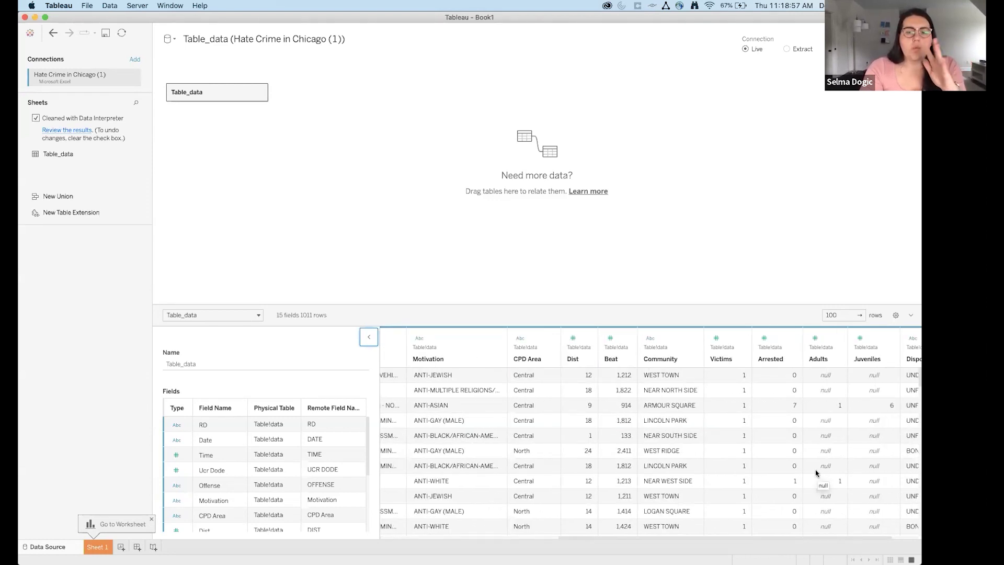
scroll(816, 473, right, 2)
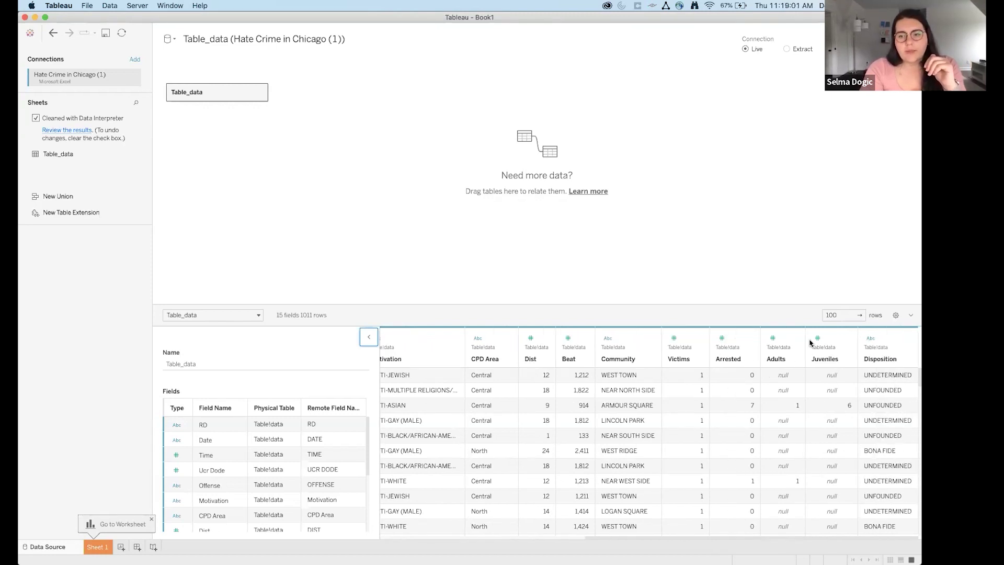
scroll(648, 449, left, 10)
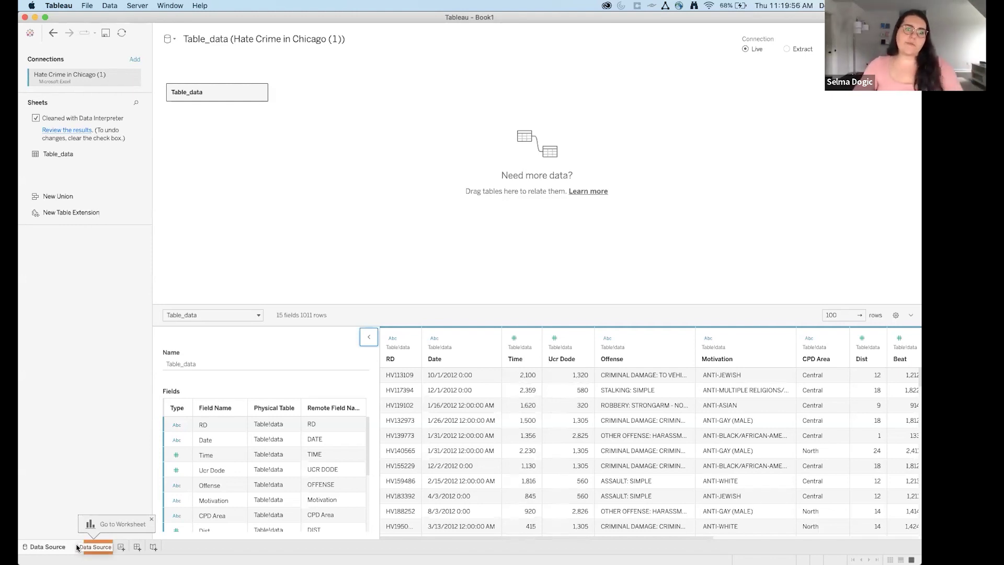
click(97, 547)
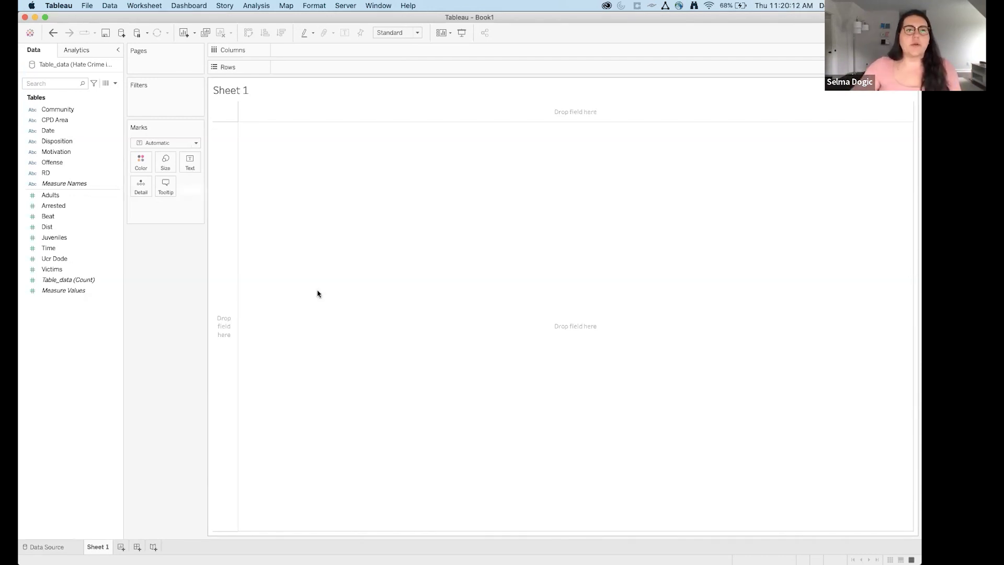
View the underlying Table_data records across their columns, including Disposition, Motivation and Offense, and close the data view
click(52, 216)
click(76, 131)
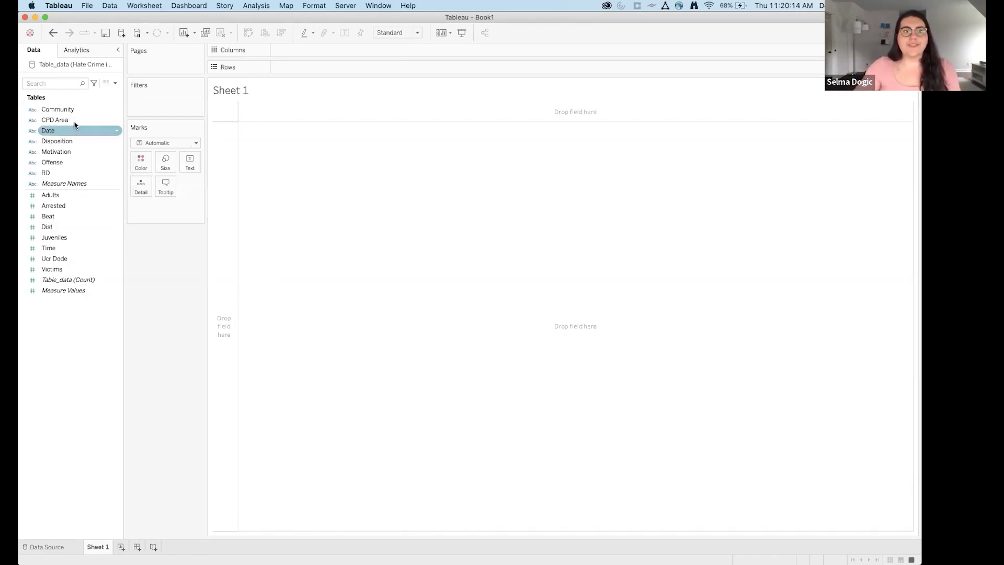
click(64, 111)
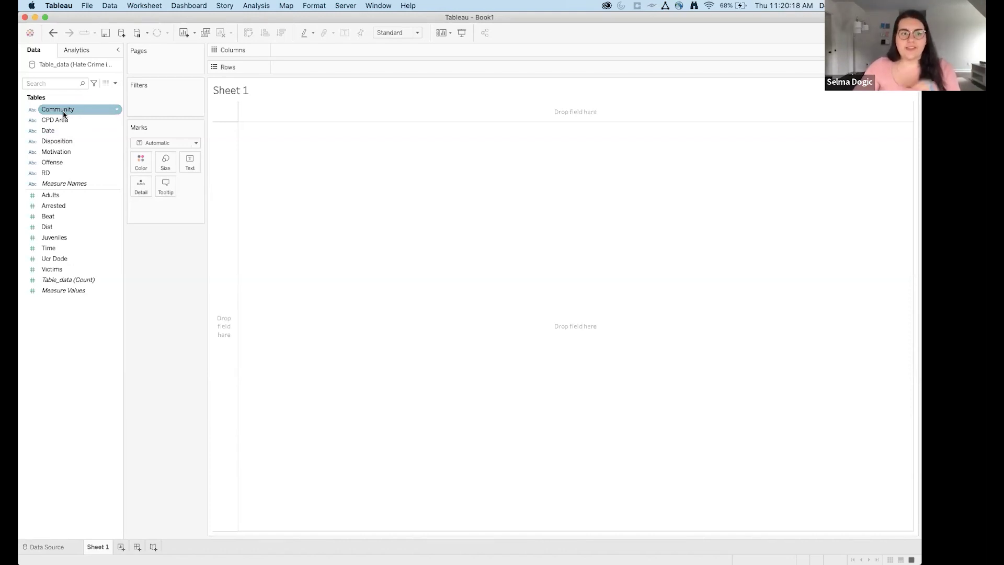
click(106, 84)
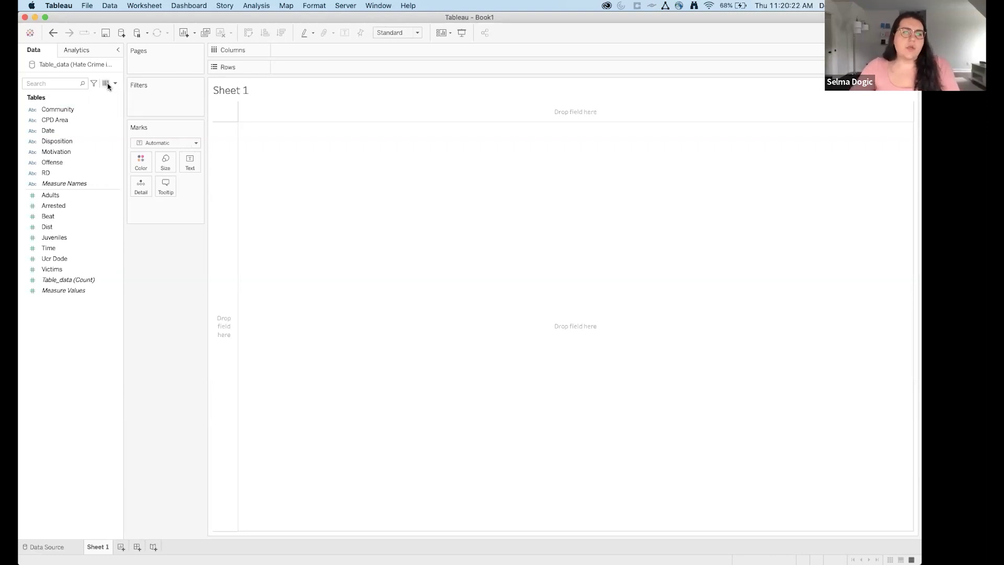
click(107, 84)
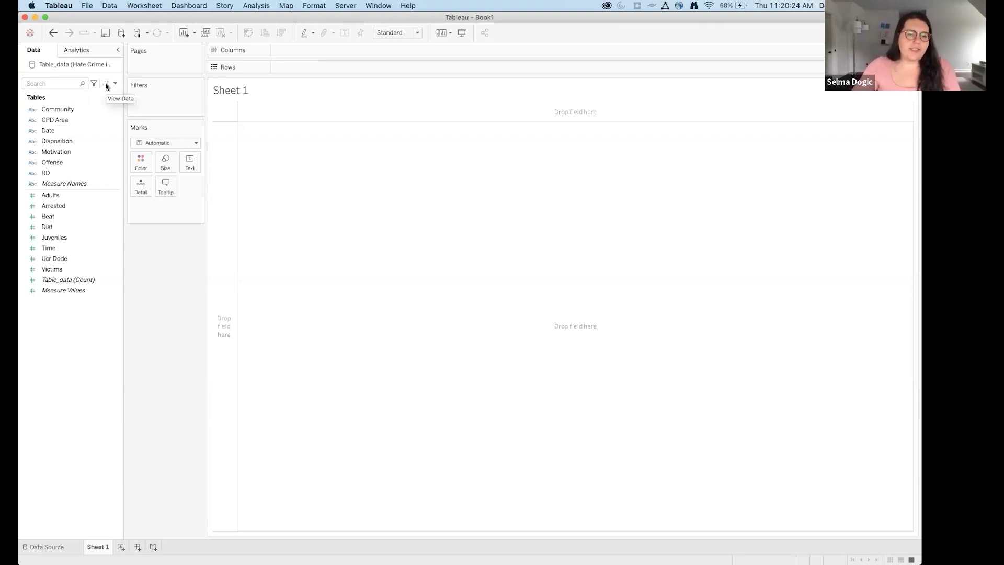
scroll(617, 331, right, 5)
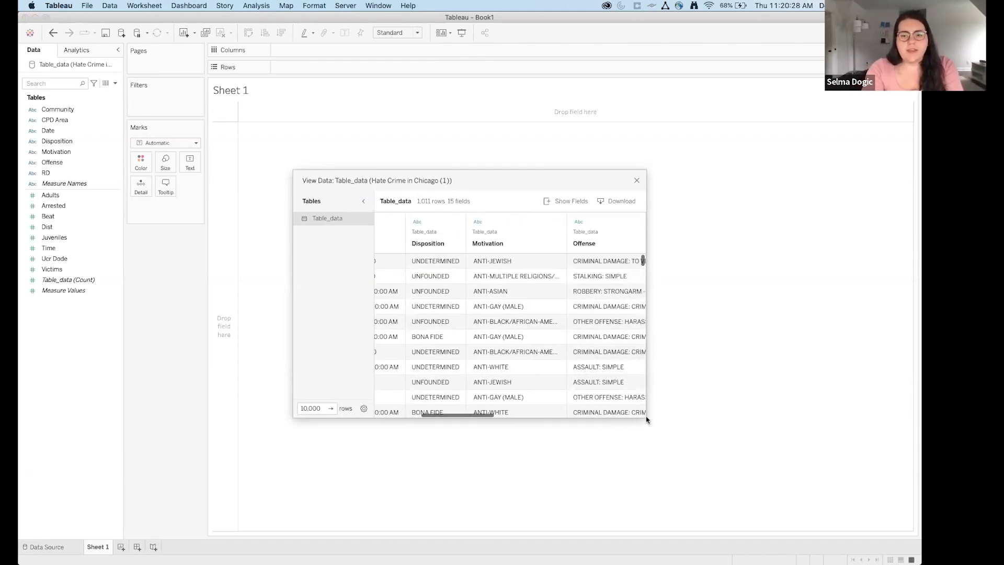
click(636, 180)
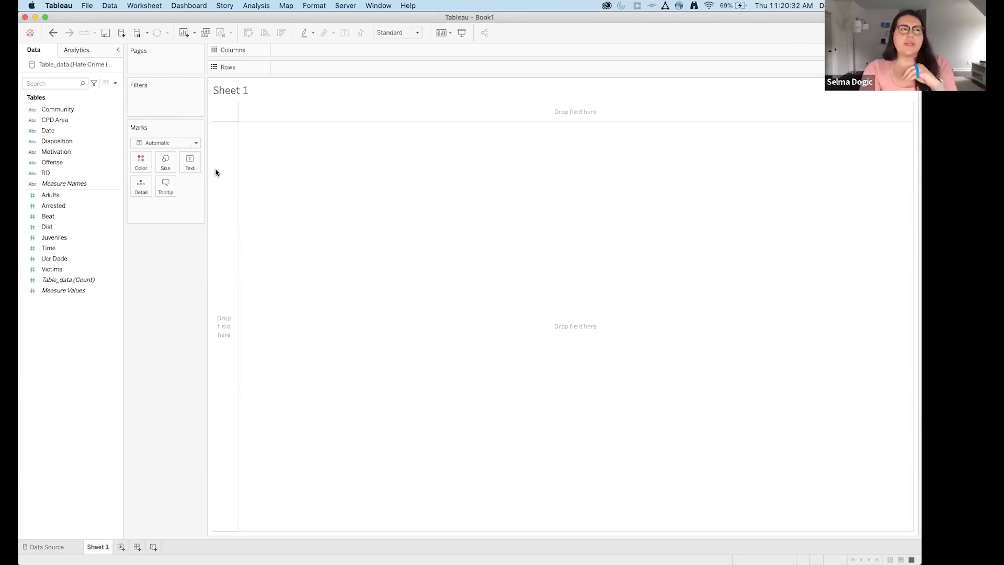
List the individual Date values as rows in Sheet 1 and check how they are formatted
click(65, 113)
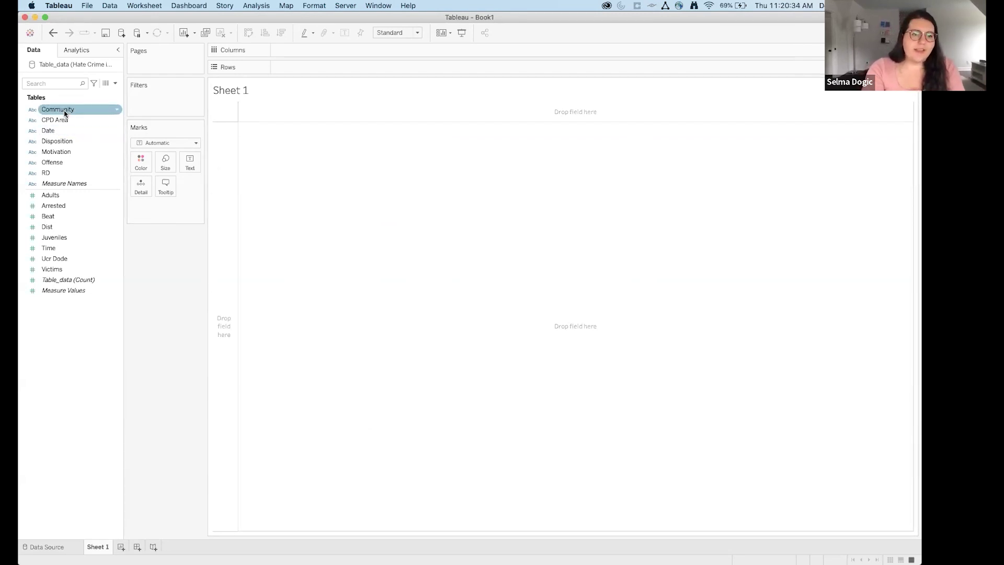
click(63, 133)
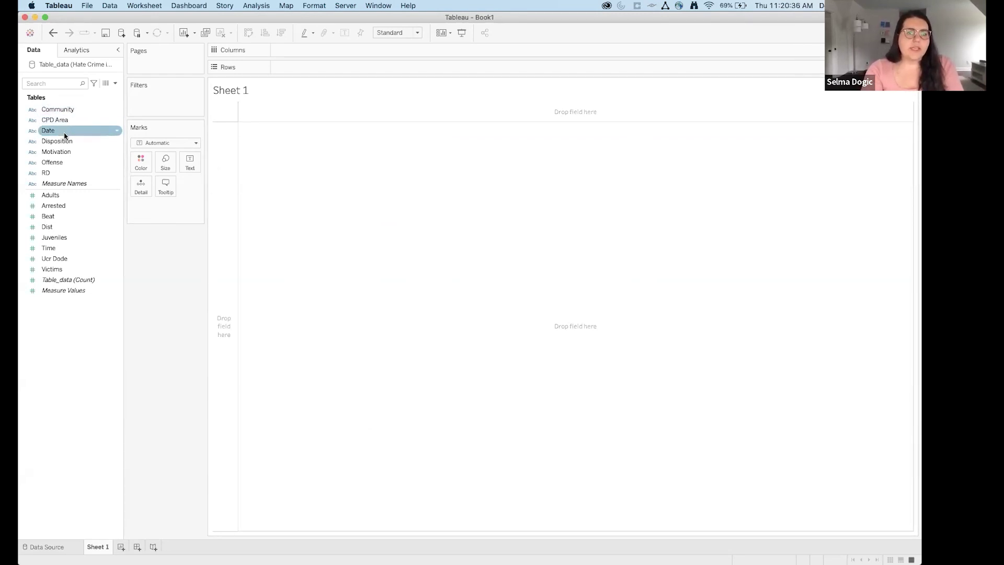
double_click(65, 135)
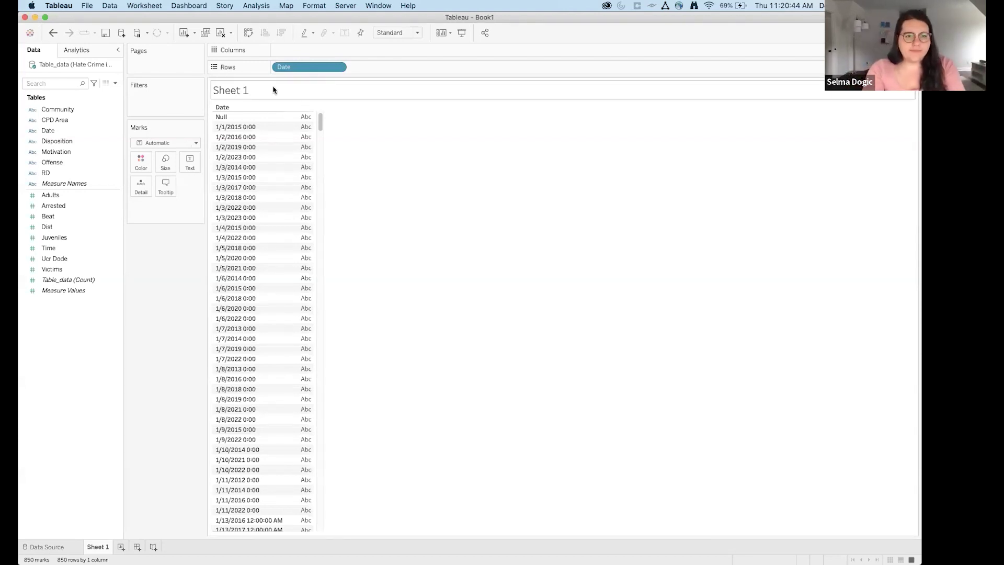
scroll(222, 313, down, 10)
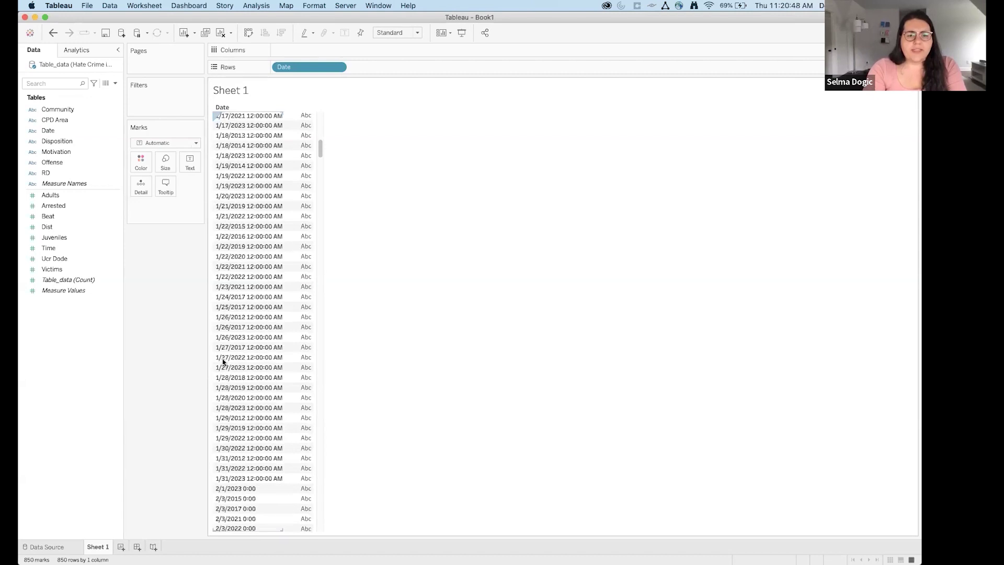
click(108, 204)
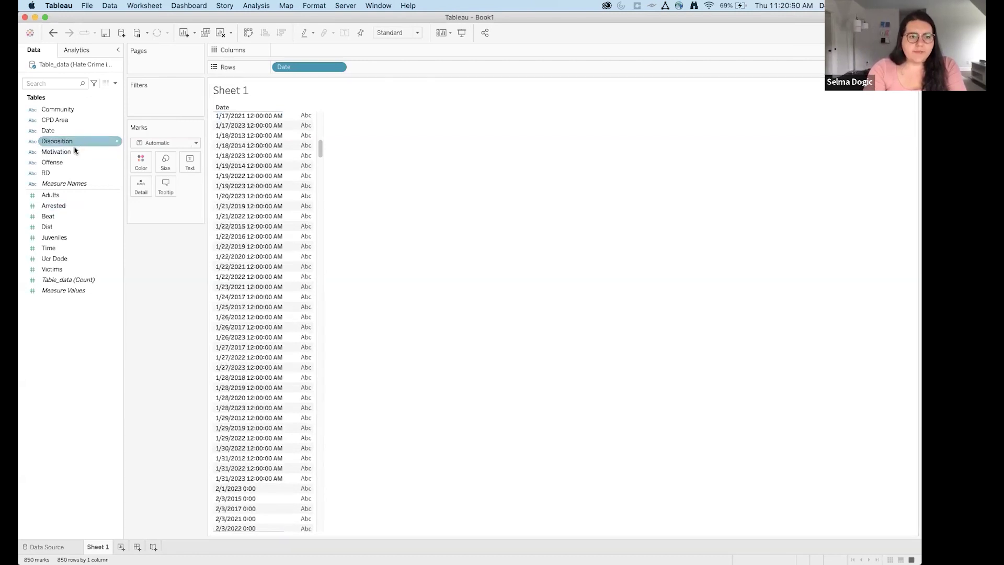
Change the data type of the Date field to Date and check the listed dates
click(32, 132)
click(31, 132)
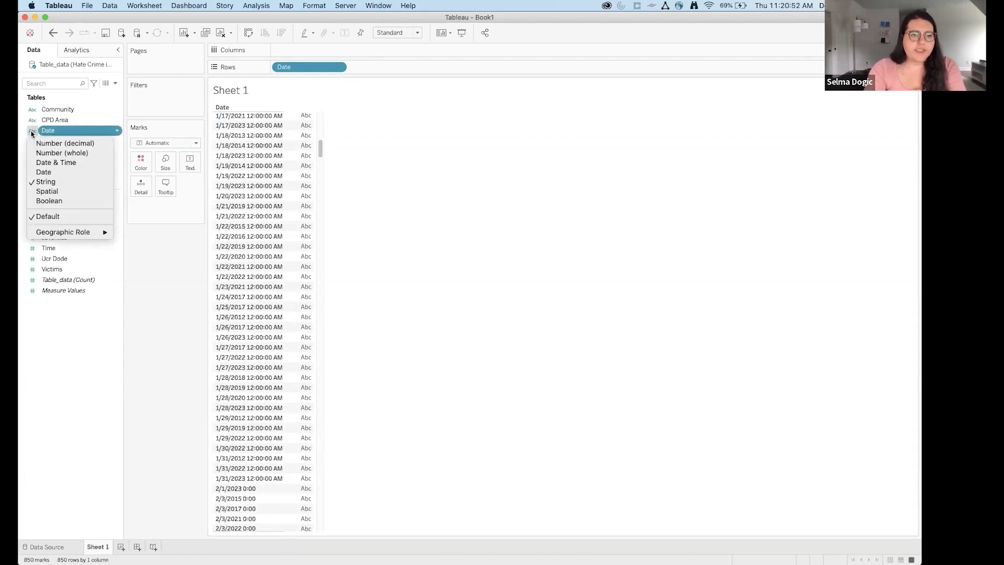
click(31, 133)
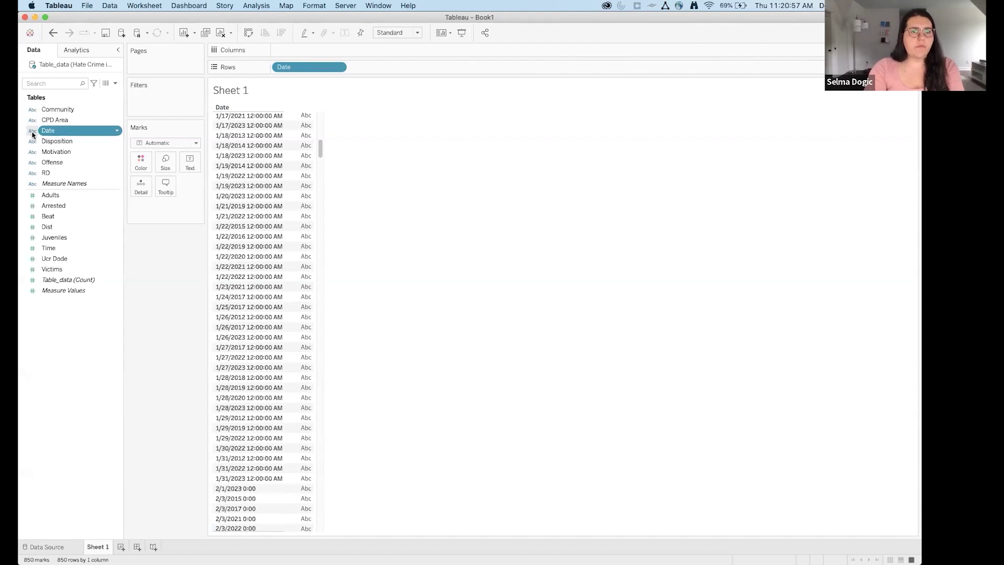
click(32, 134)
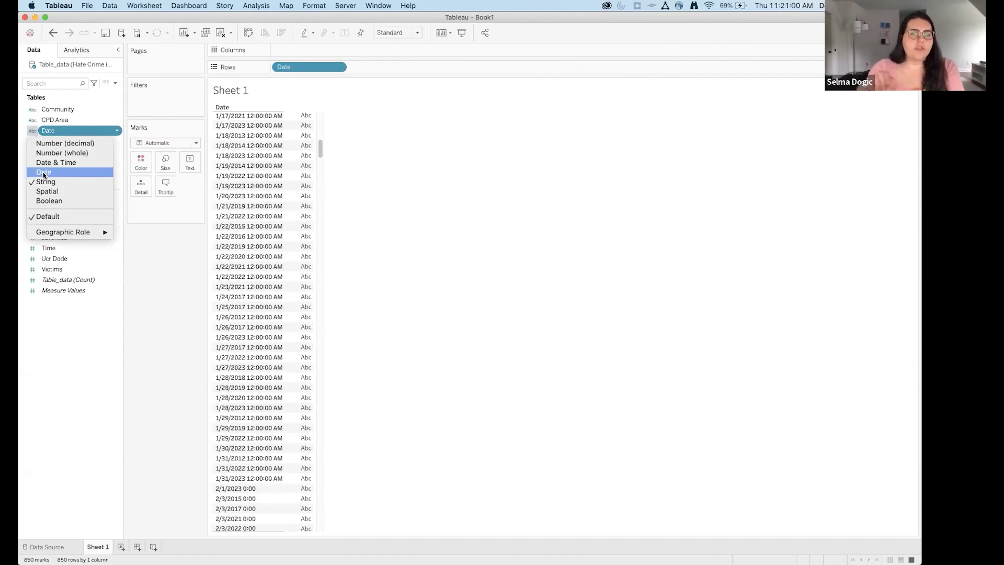
click(43, 171)
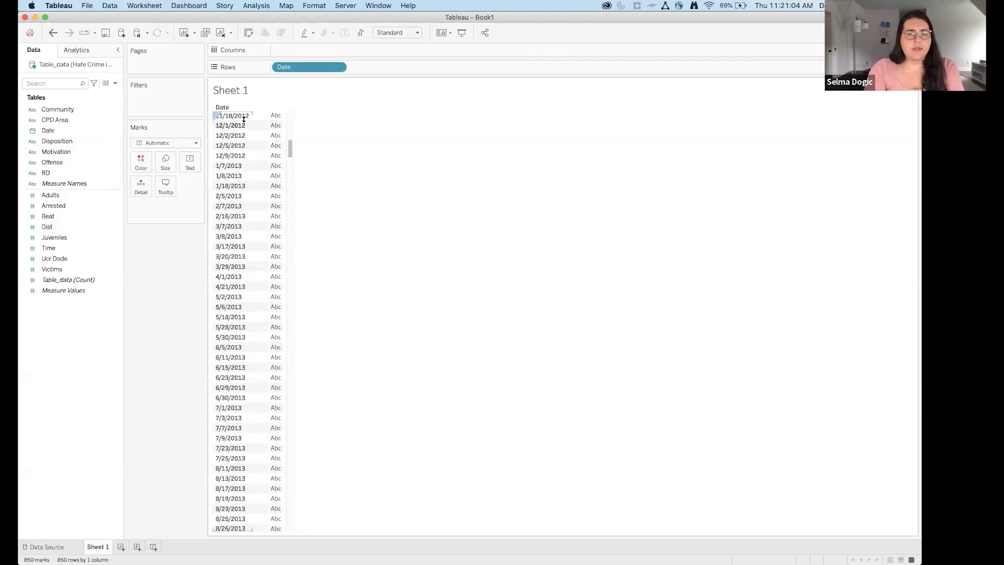
scroll(244, 326, down, 3)
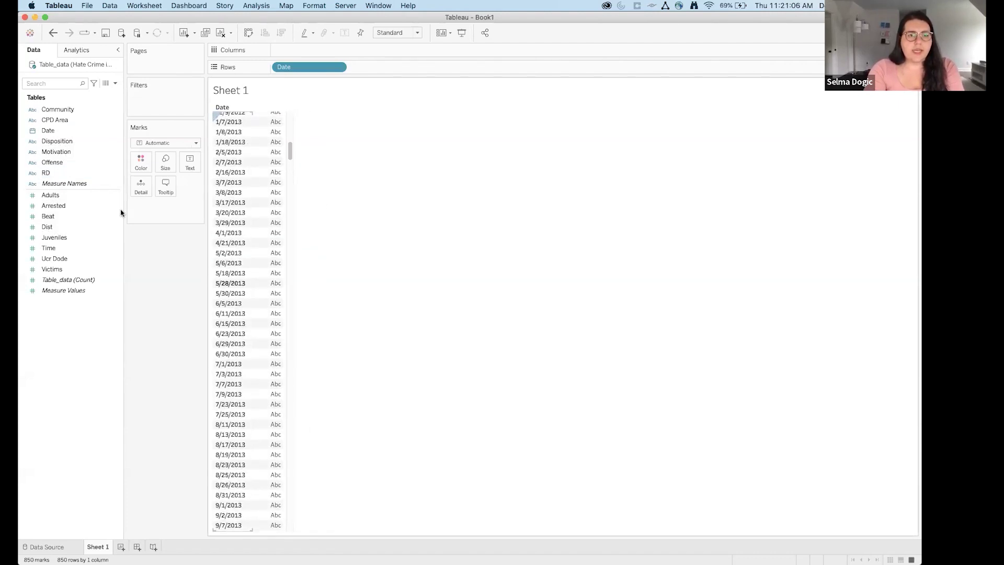
Replace the Date rows with YEAR(Date) as columns and show the Table_data record count for each year
drag(287, 68, 107, 388)
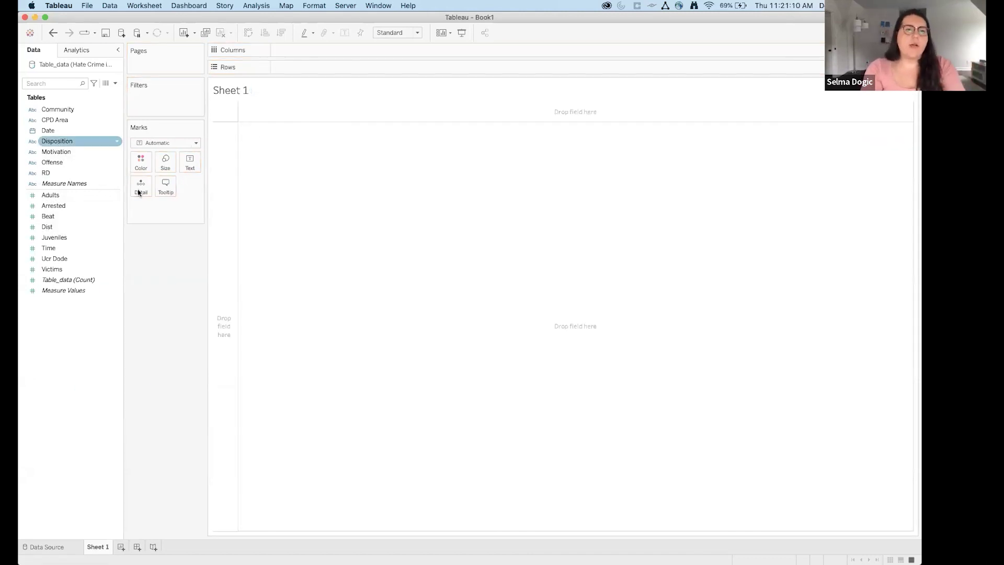
double_click(59, 131)
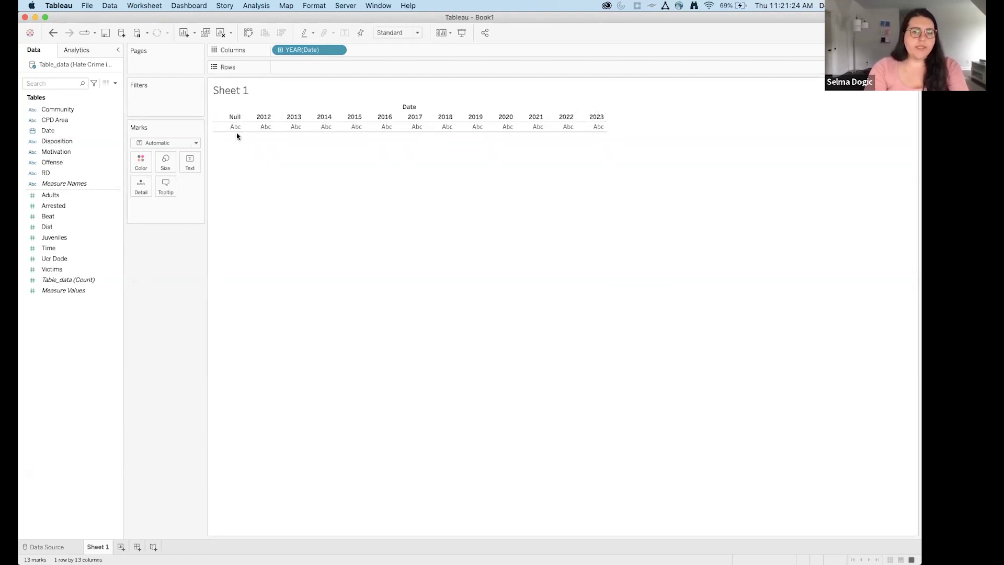
click(82, 280)
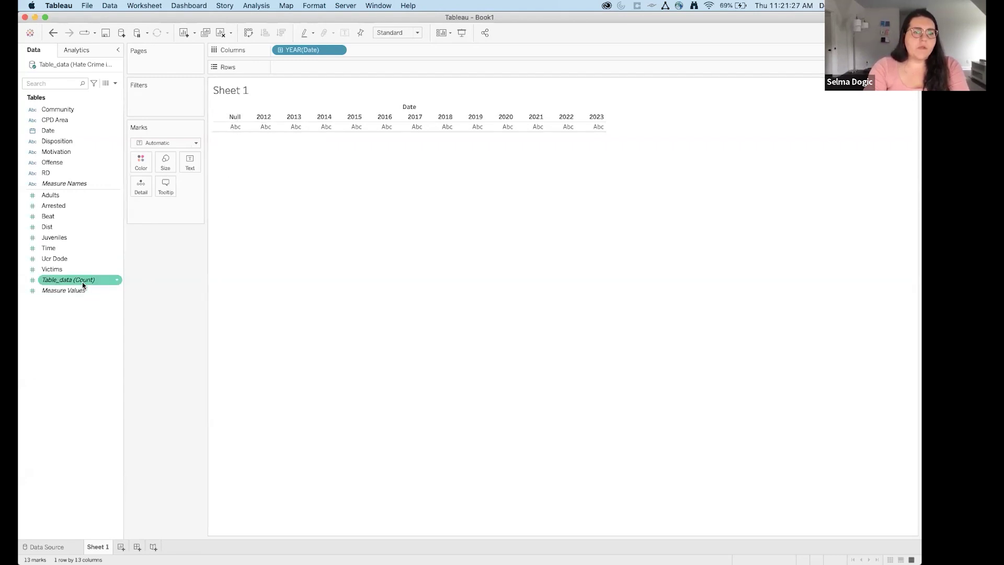
double_click(50, 284)
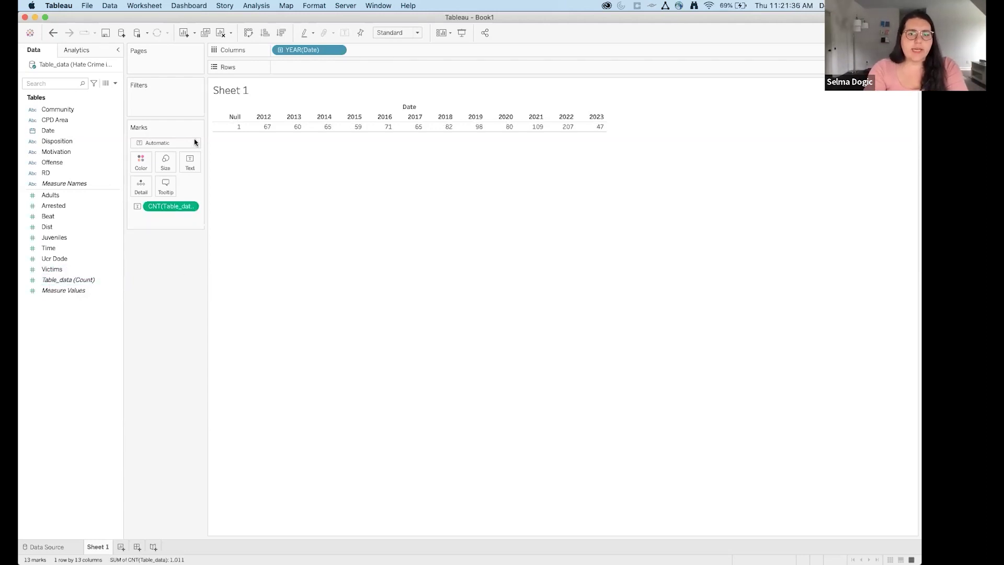
Exclude the Null year from the yearly table in Sheet 1
click(227, 117)
click(226, 137)
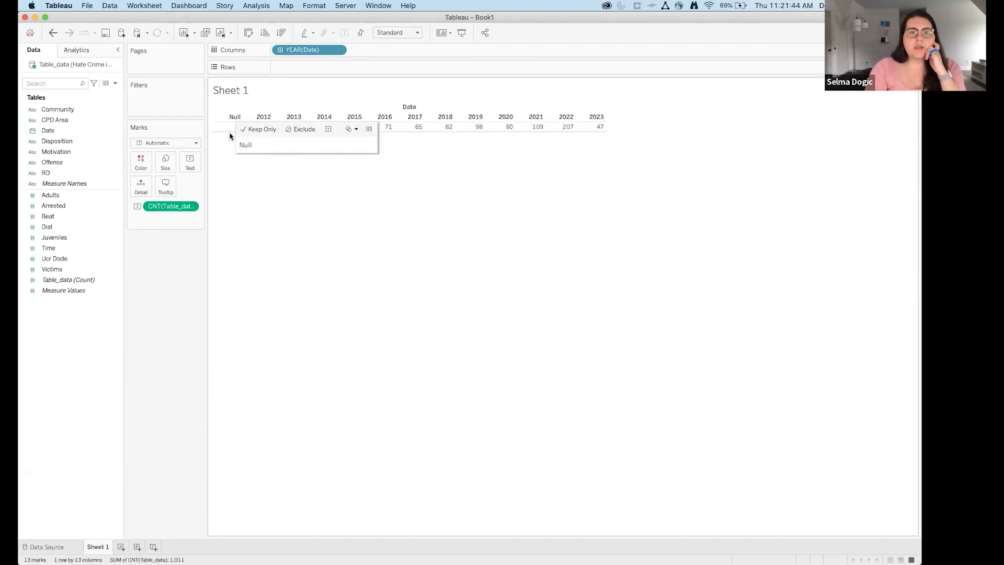
click(224, 118)
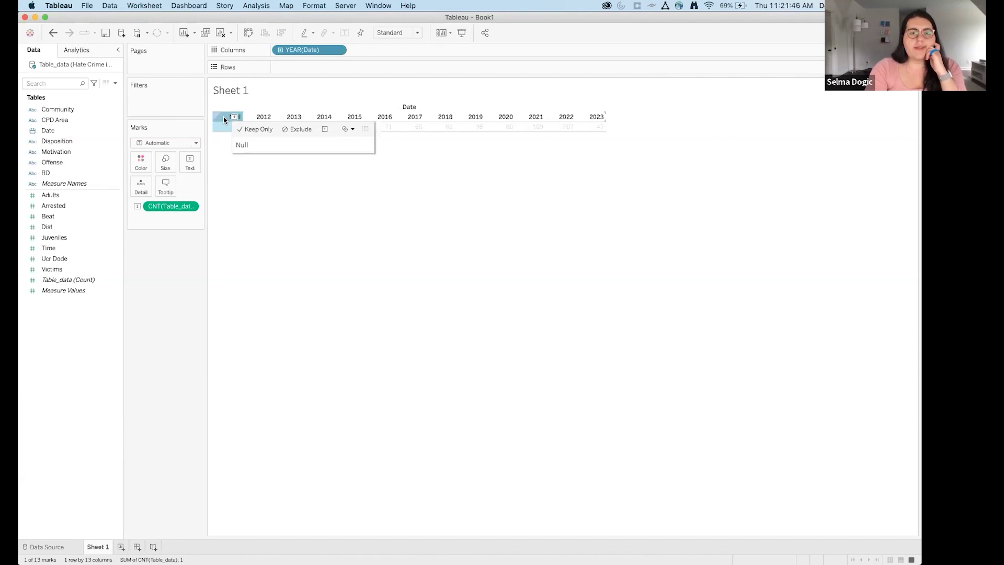
click(296, 132)
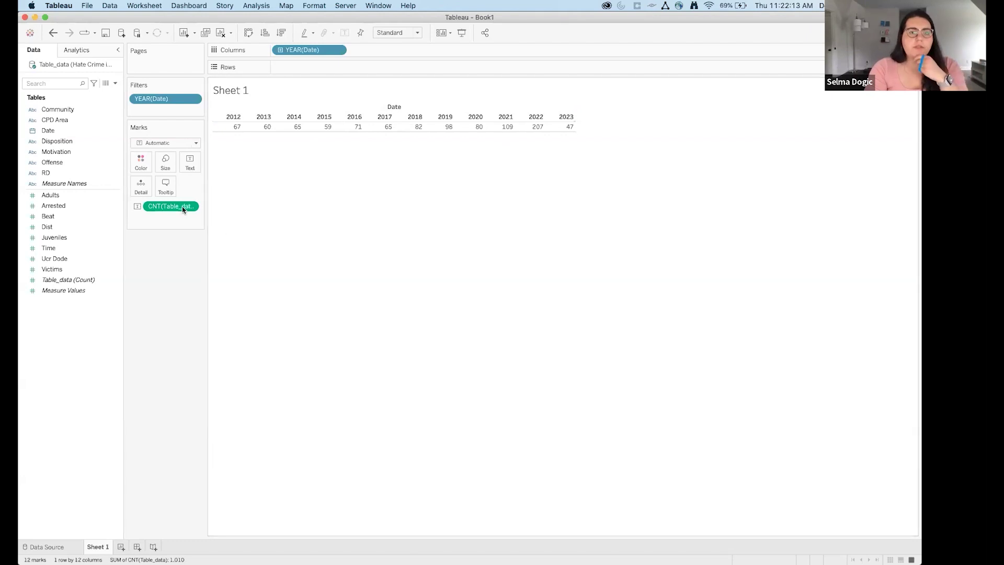
Replace the Table_data count with the sum of Victims and compare the yearly values
drag(179, 234, 126, 220)
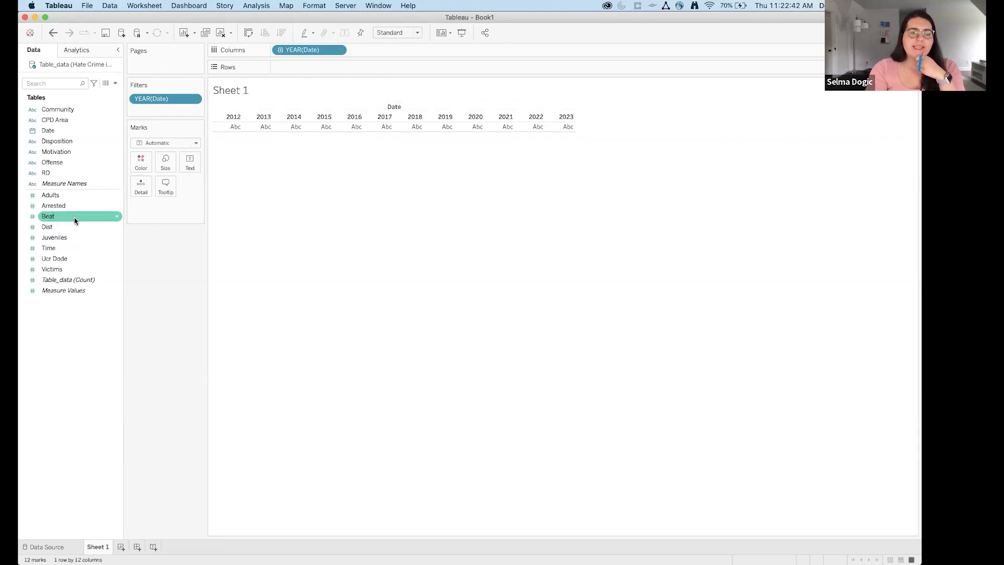
double_click(65, 269)
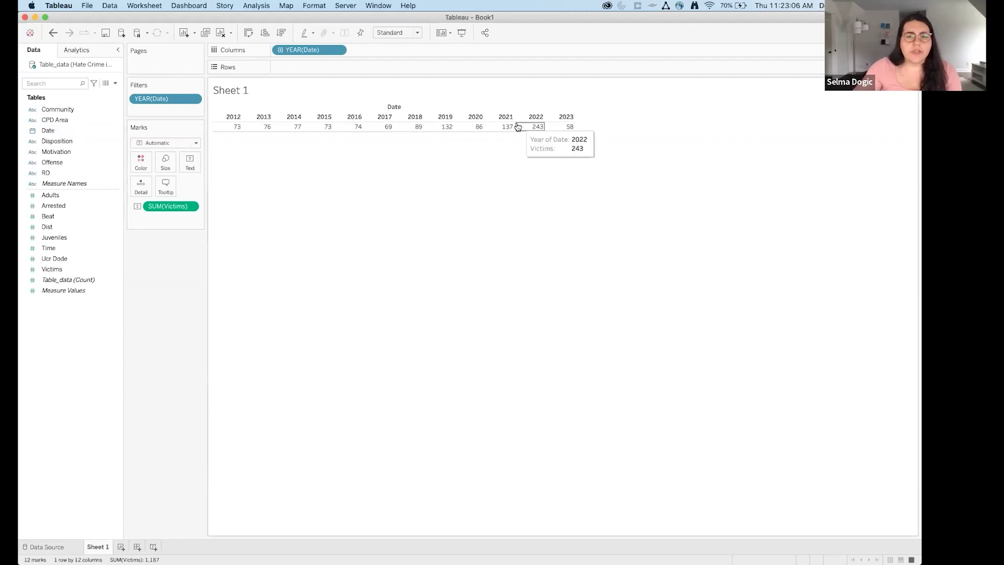
mouse_move(453, 132)
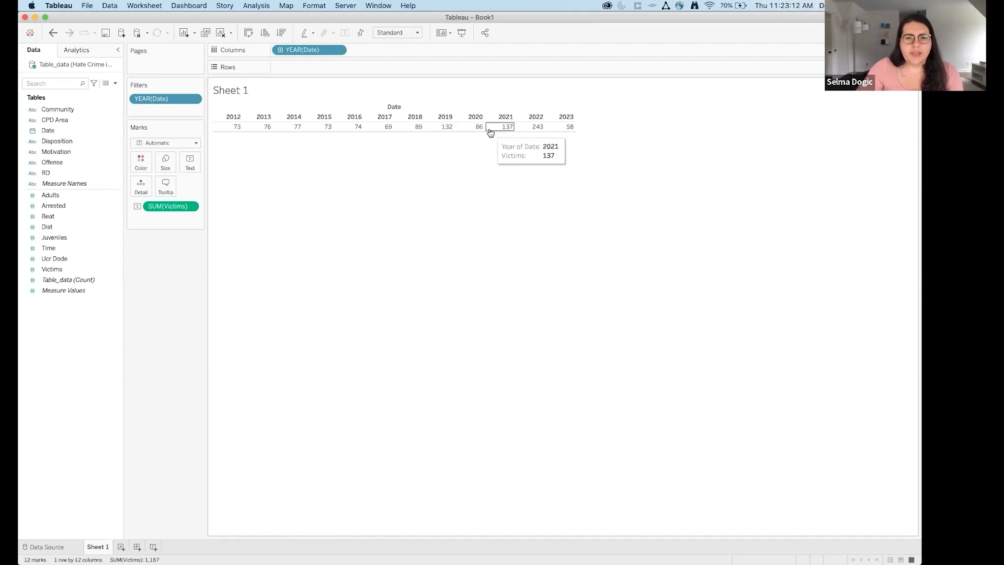
mouse_move(539, 130)
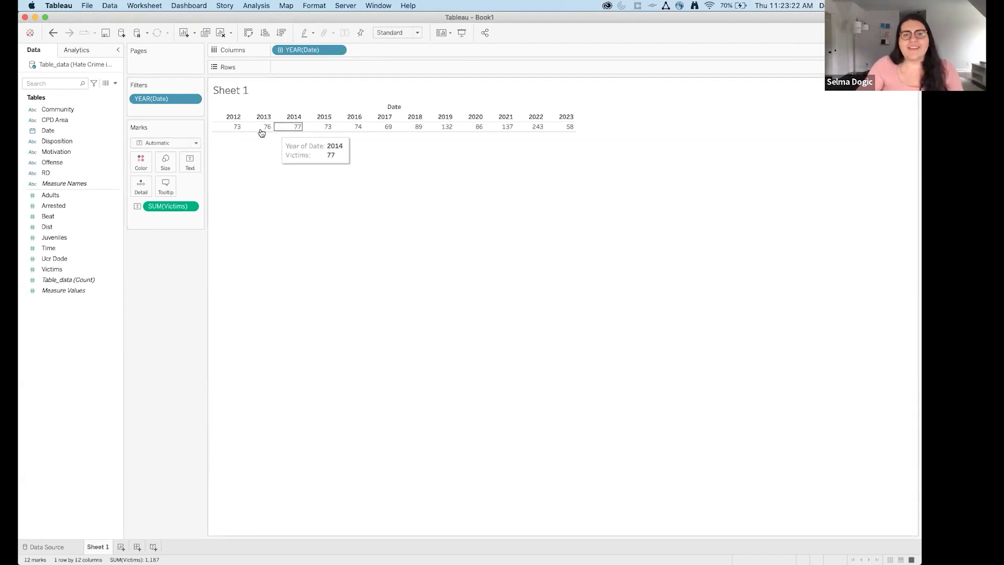
click(53, 206)
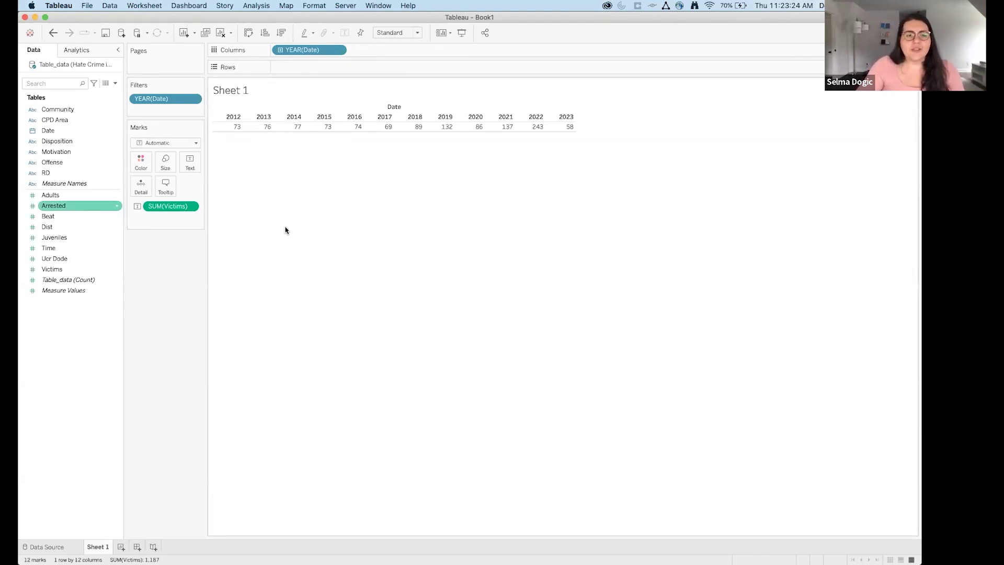
click(228, 228)
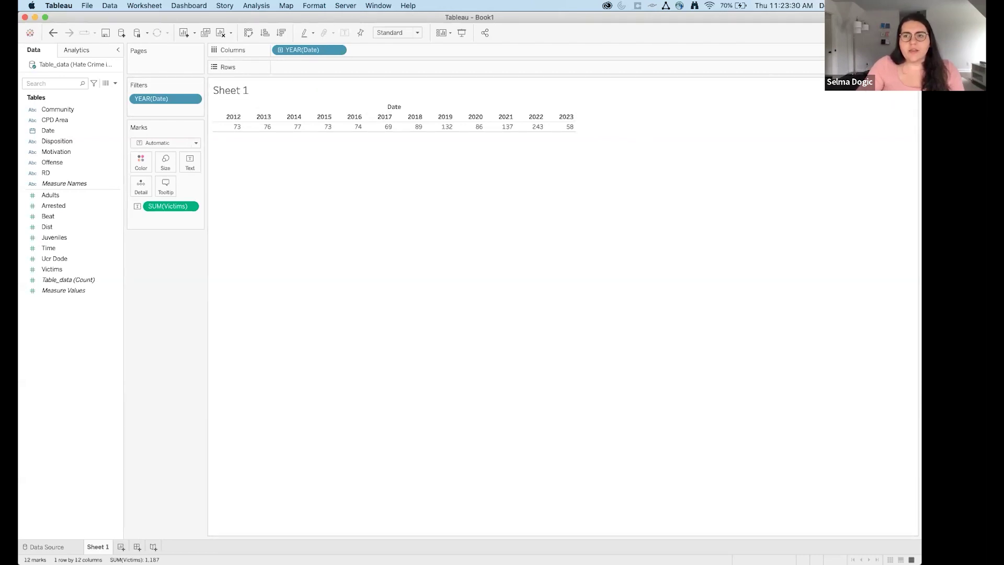
Use Show Me to turn the yearly Victims table into a discrete line chart
key(super+1)
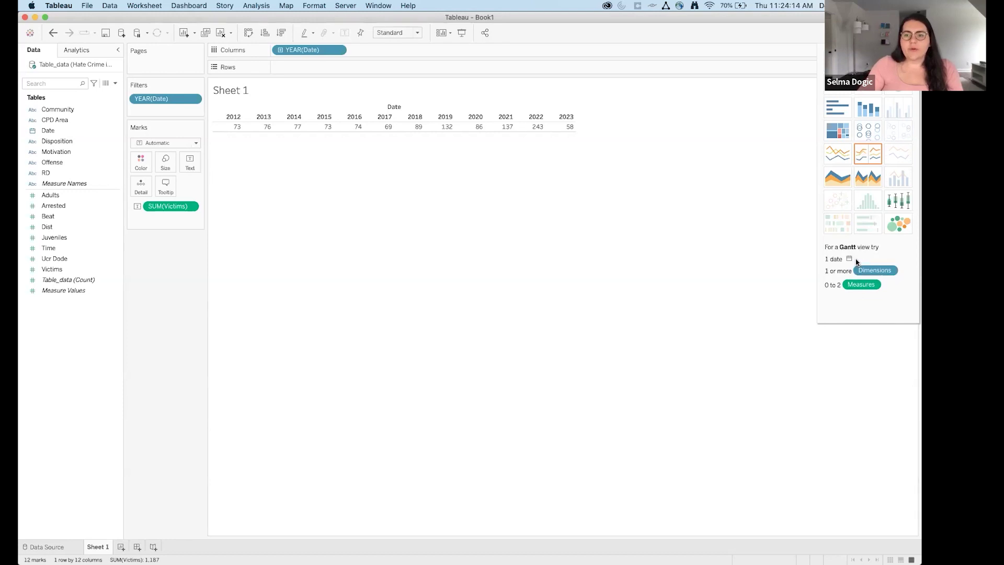
click(871, 156)
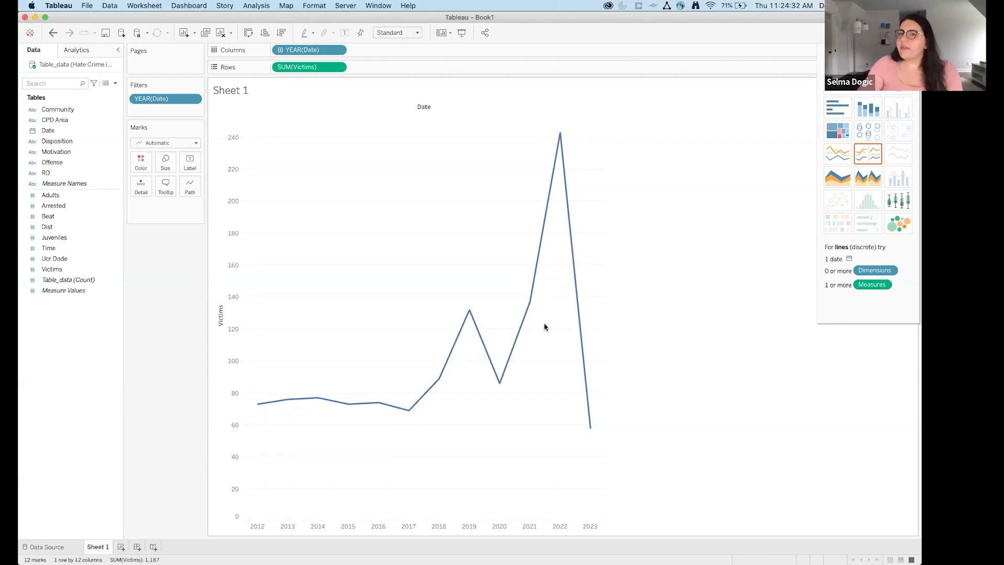
Try the Circle mark type on the yearly Victims chart, and switch the marks back to Line
click(179, 146)
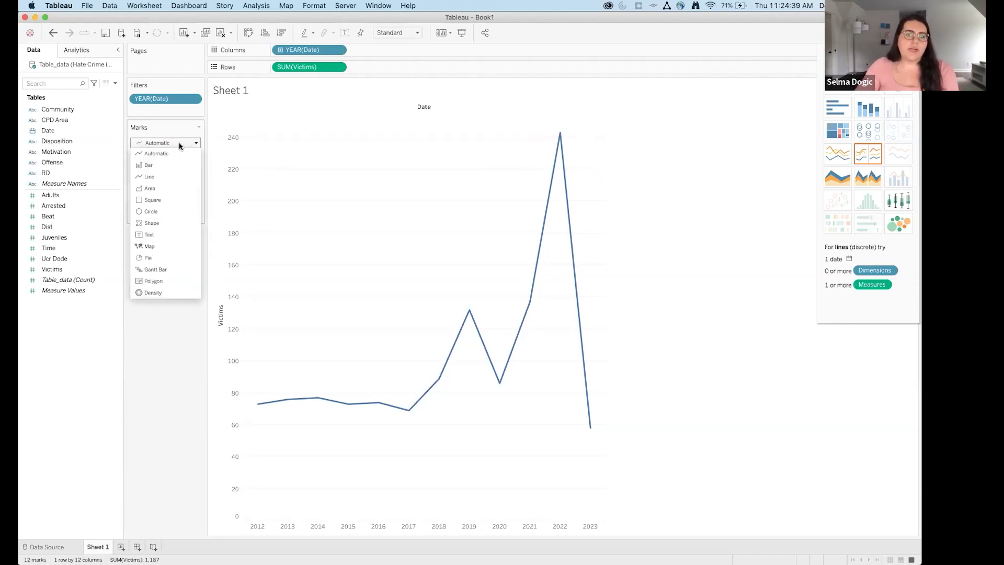
click(176, 212)
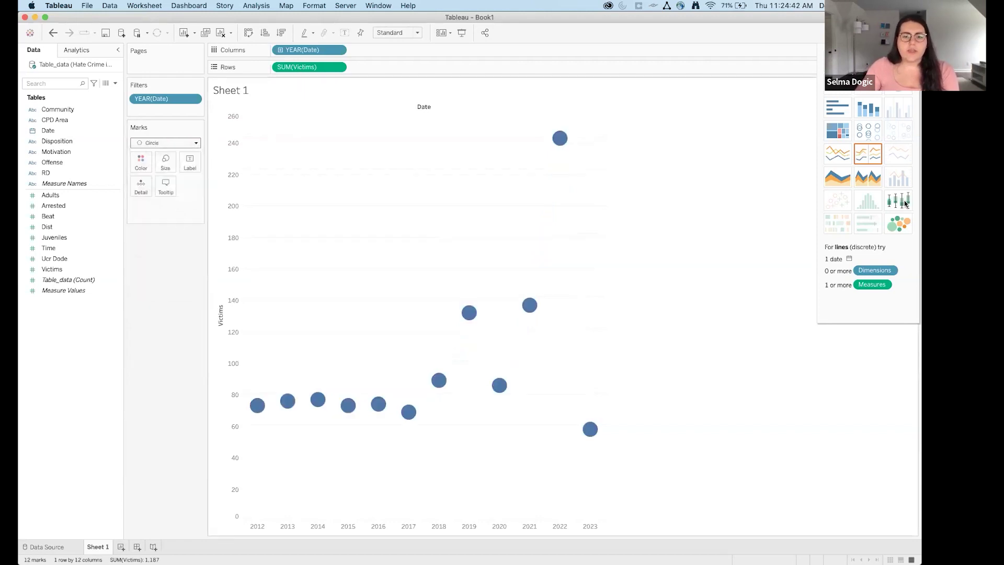
click(195, 144)
click(186, 174)
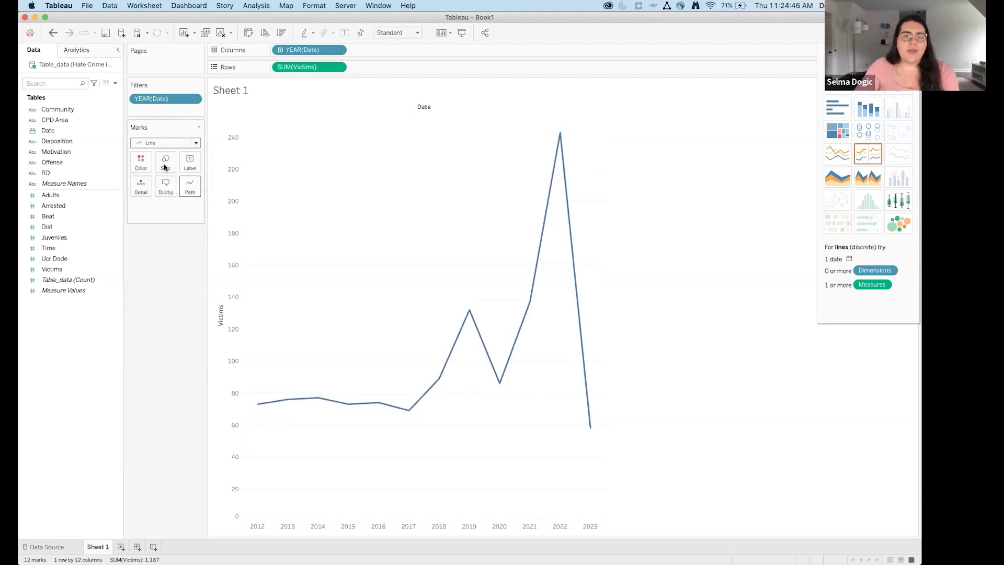
click(141, 165)
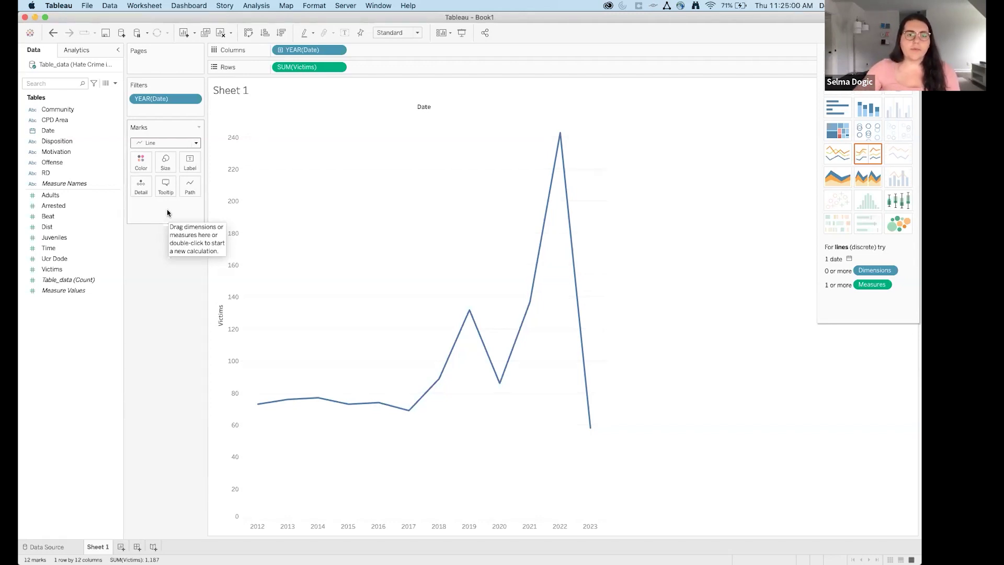
Change the yearly chart's mark type to Bar and apply the Percent Difference quick table calculation to SUM(Victims) in Rows
click(191, 141)
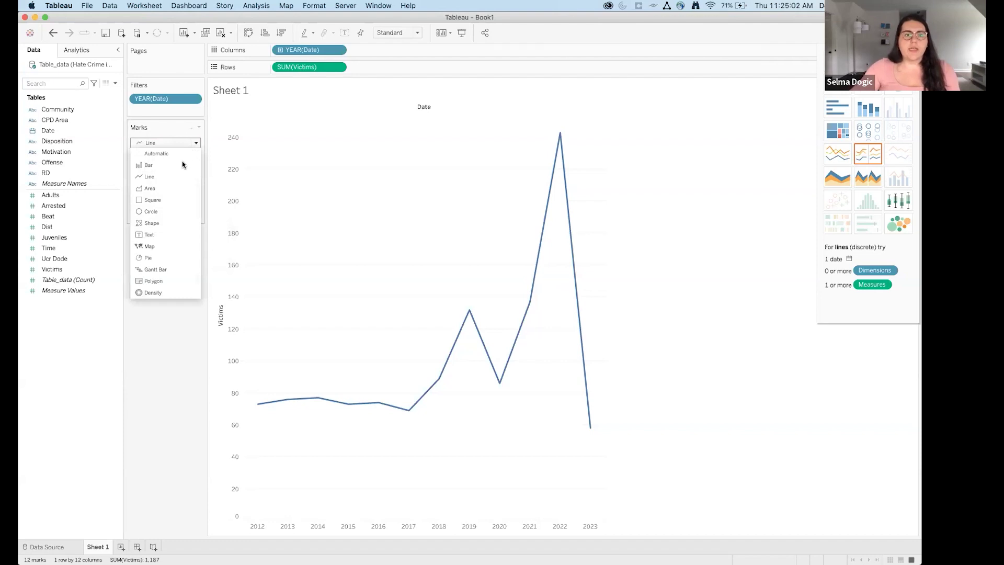
click(183, 165)
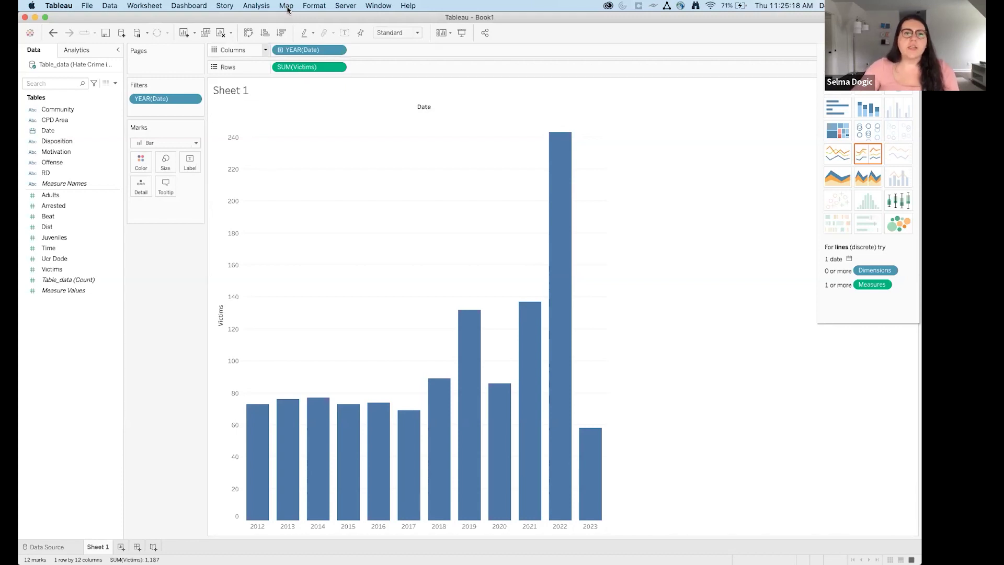
click(339, 67)
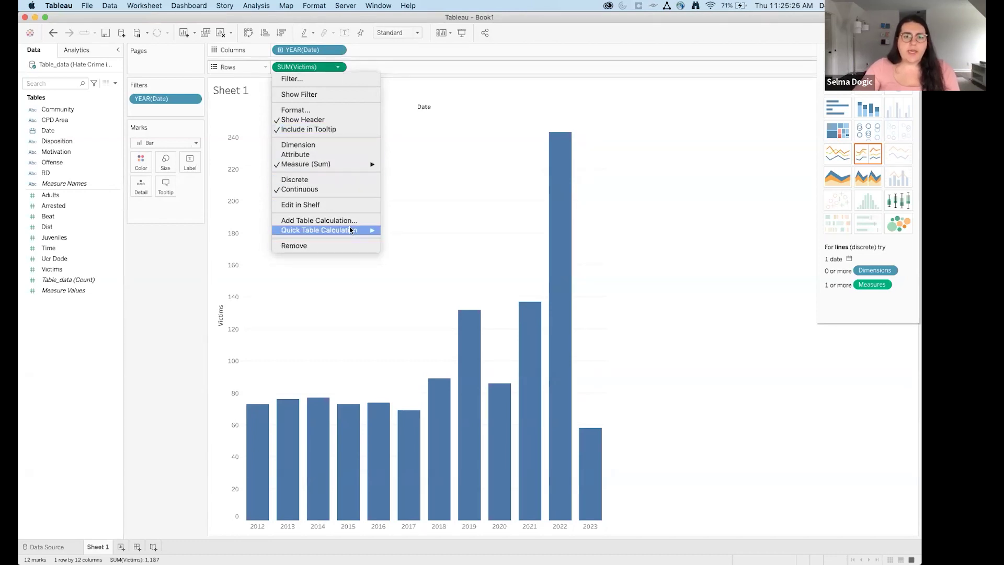
mouse_move(294, 233)
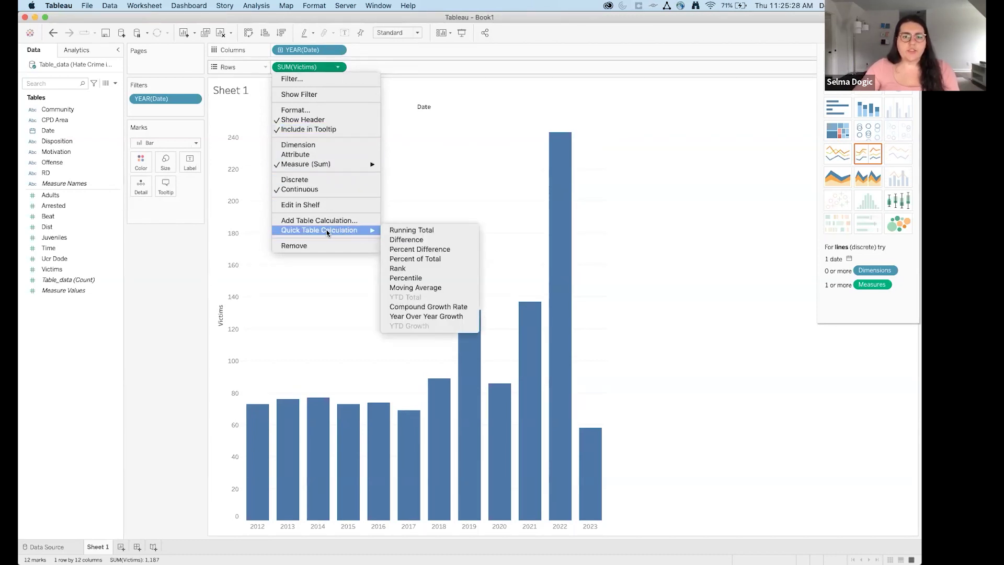
click(429, 250)
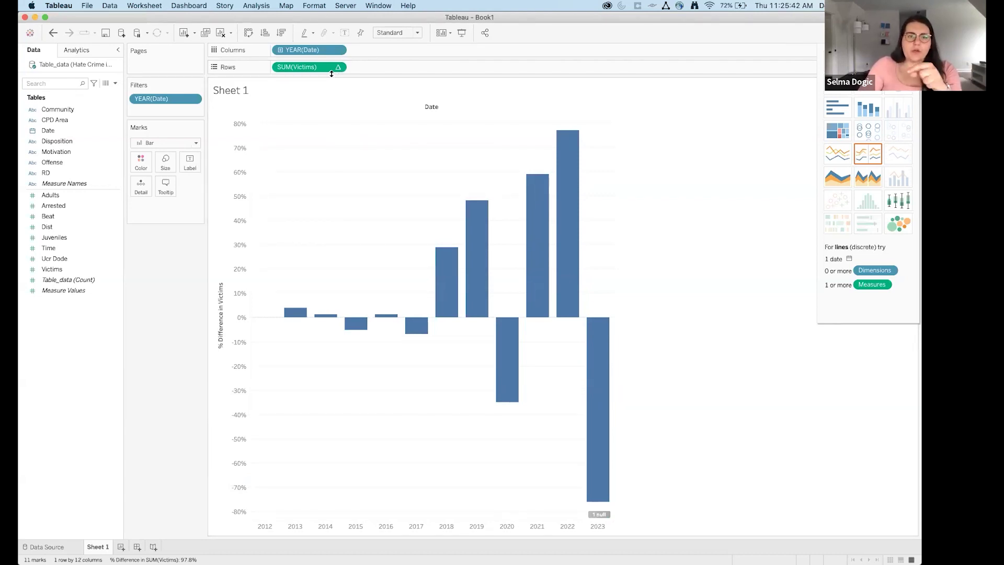
mouse_move(318, 71)
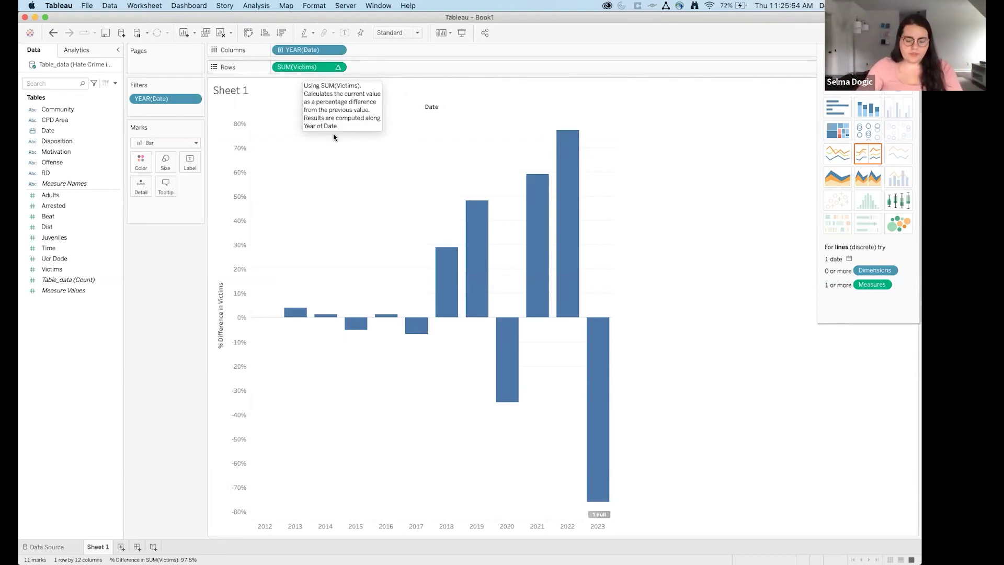
Label and color the bars with the percent difference in Victims, and clear the table calculation from SUM(Victims) in Rows
drag(322, 67, 190, 167)
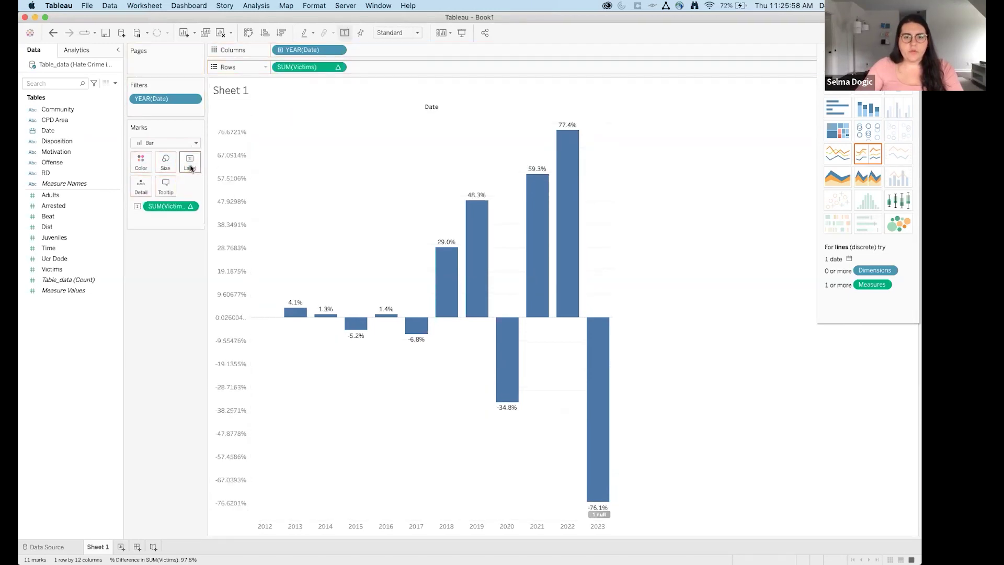
drag(293, 67, 139, 169)
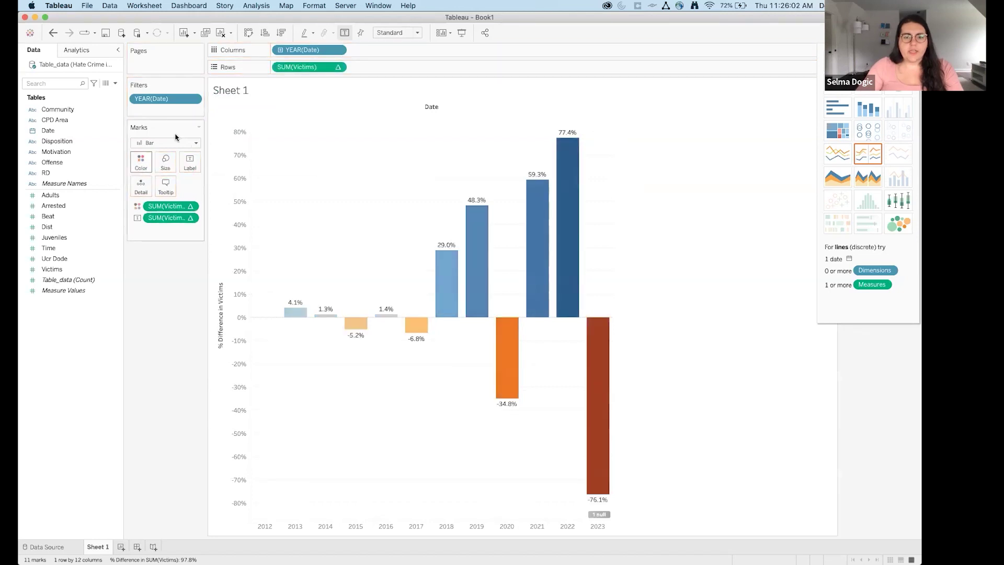
click(338, 68)
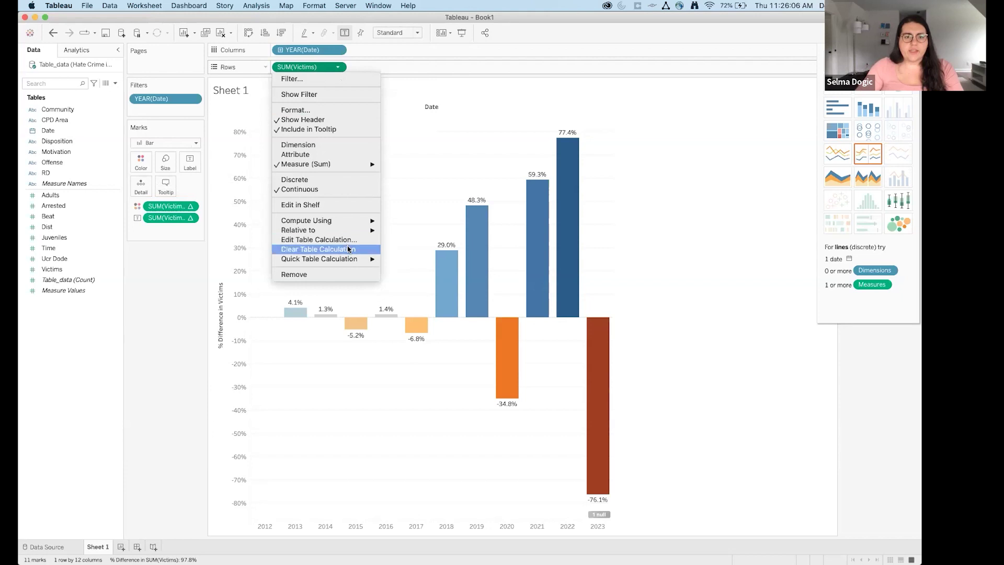
click(349, 250)
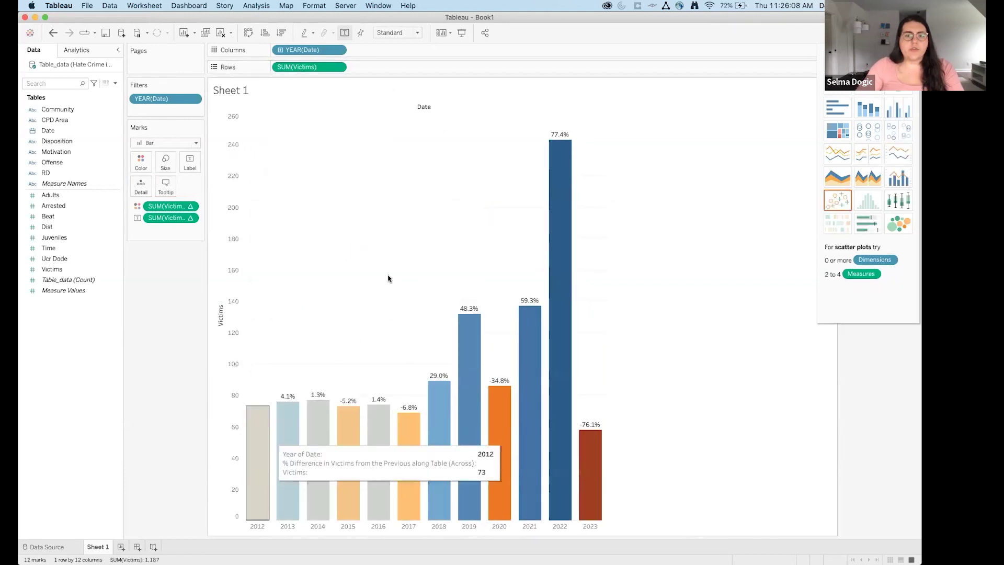
key(super+1)
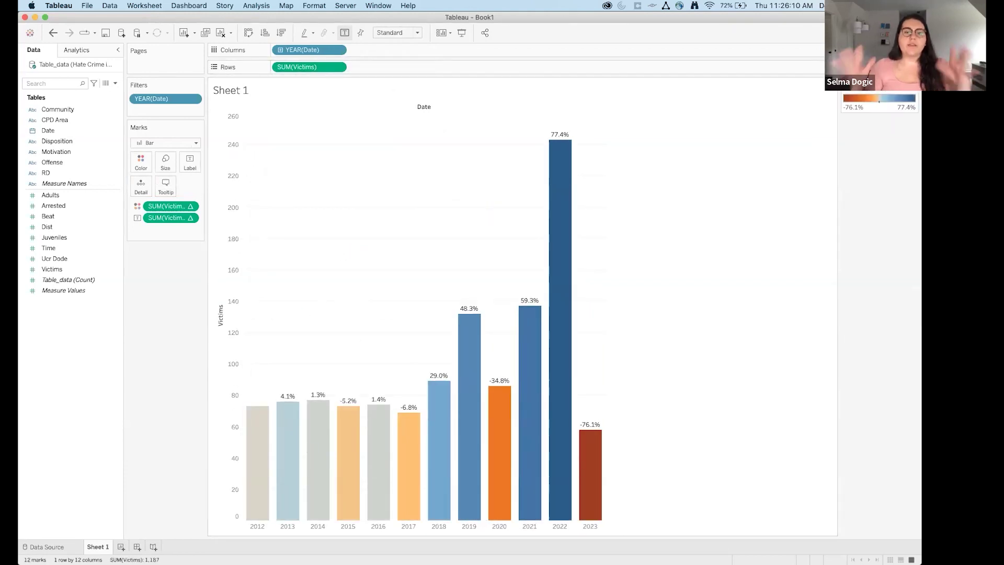
Undo the latest chart changes to review the percent difference bars, and redo them to restore the colored Victims bars
click(54, 31)
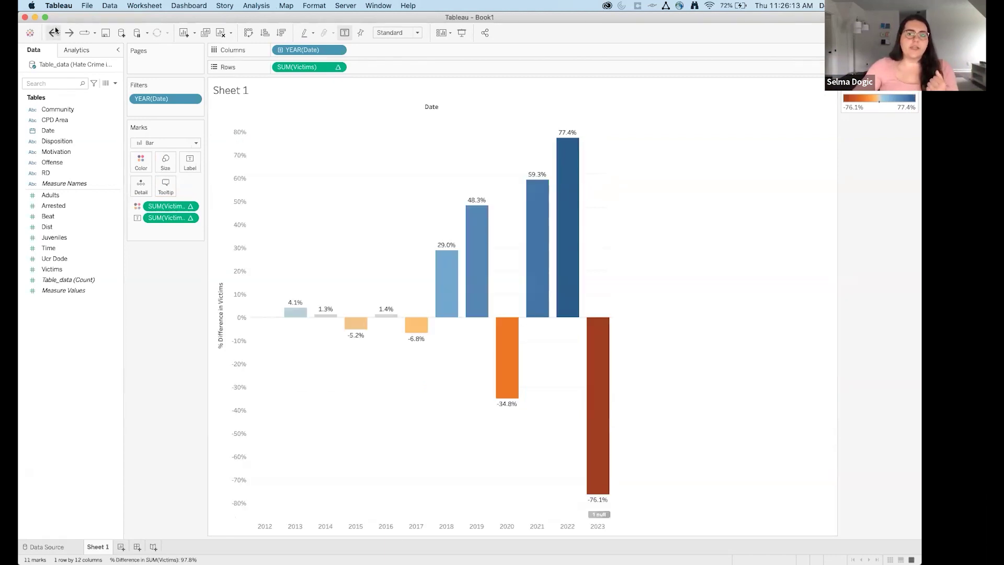
click(237, 314)
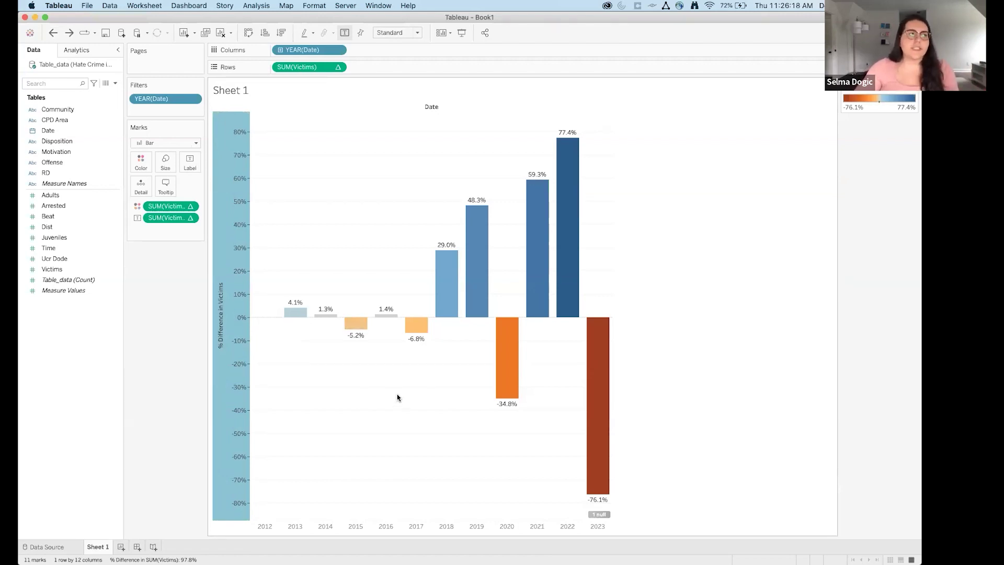
click(325, 406)
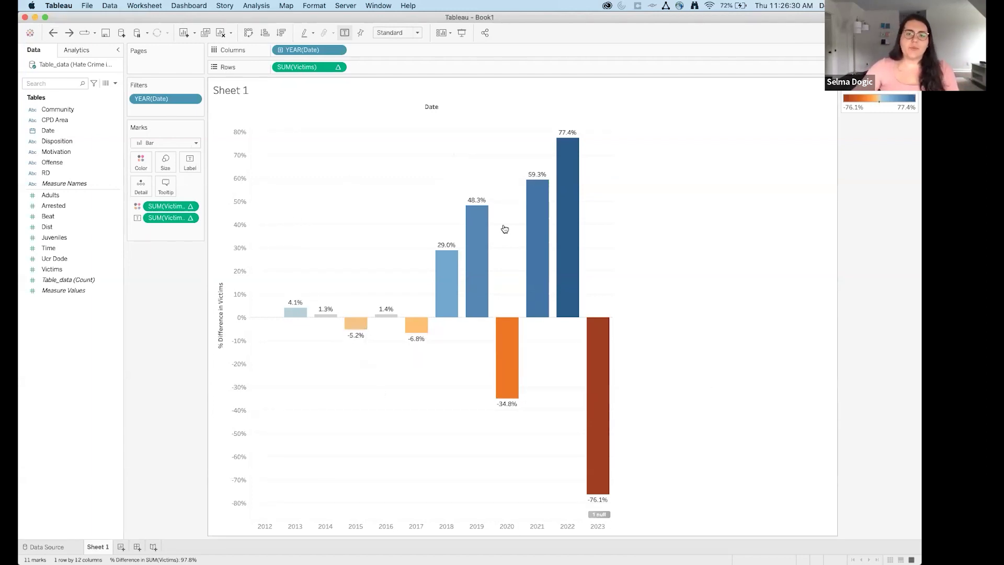
mouse_move(348, 335)
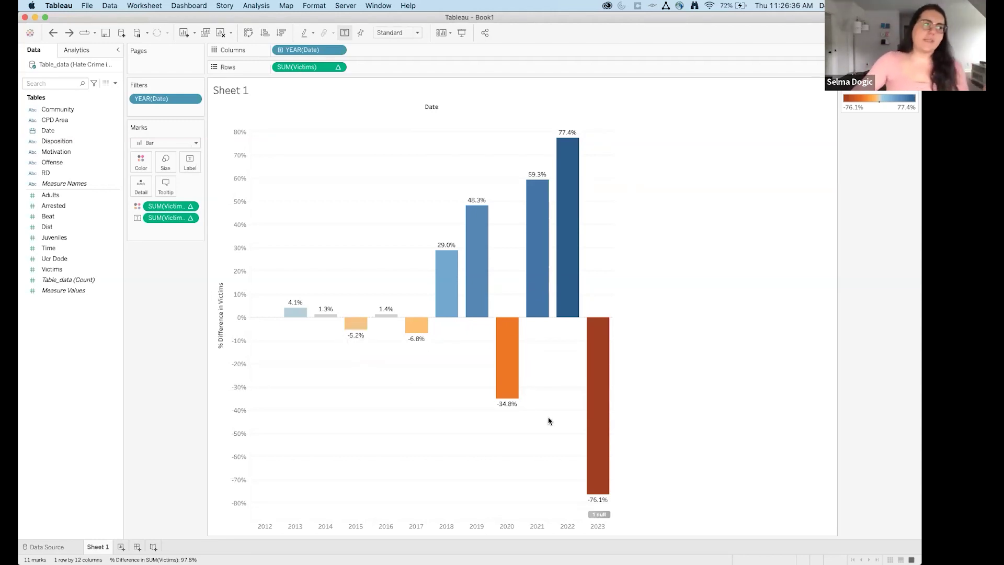
click(54, 32)
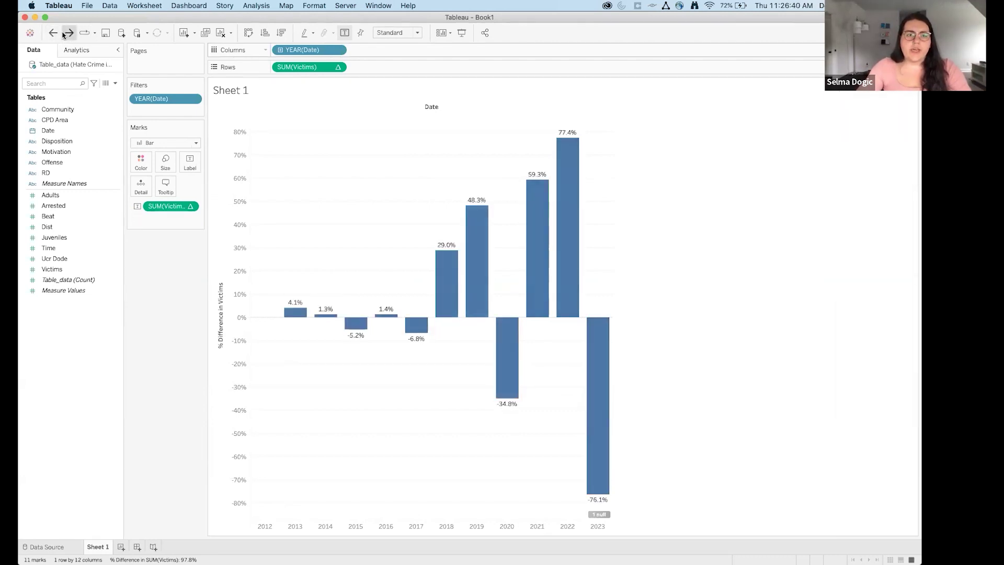
click(67, 33)
click(67, 33)
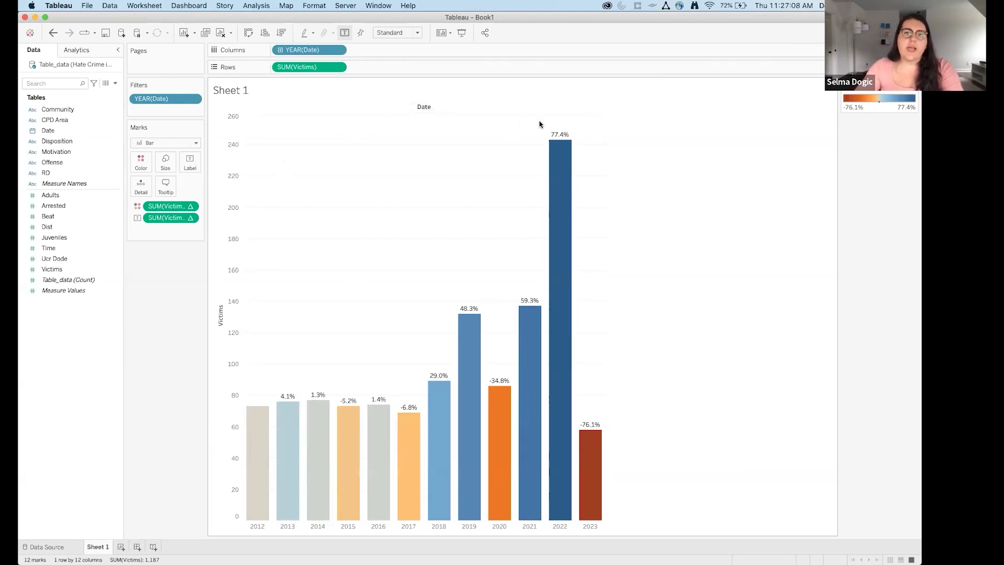
Rename Sheet 1 as "Hate Crimes over Time"
double_click(105, 549)
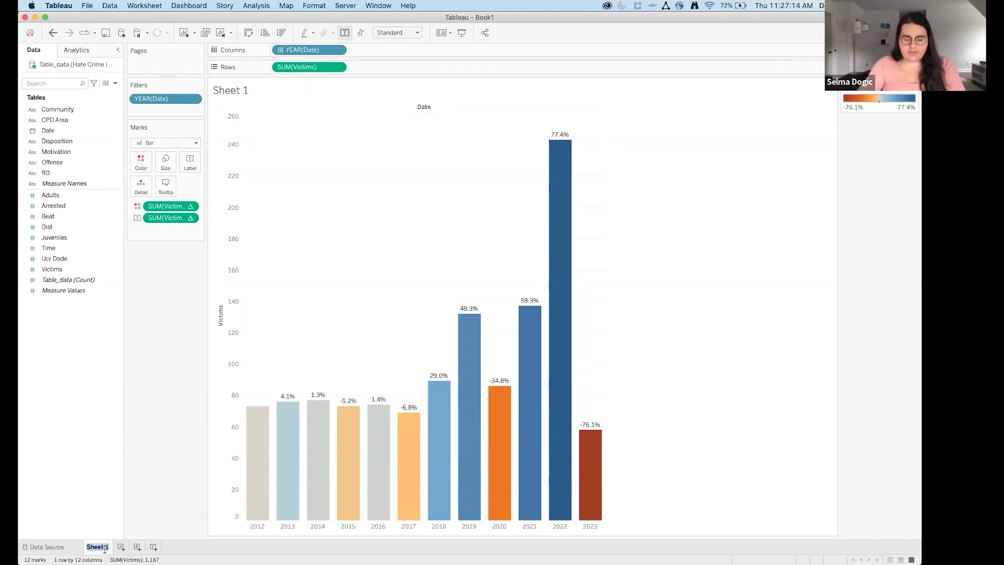
text(ha)
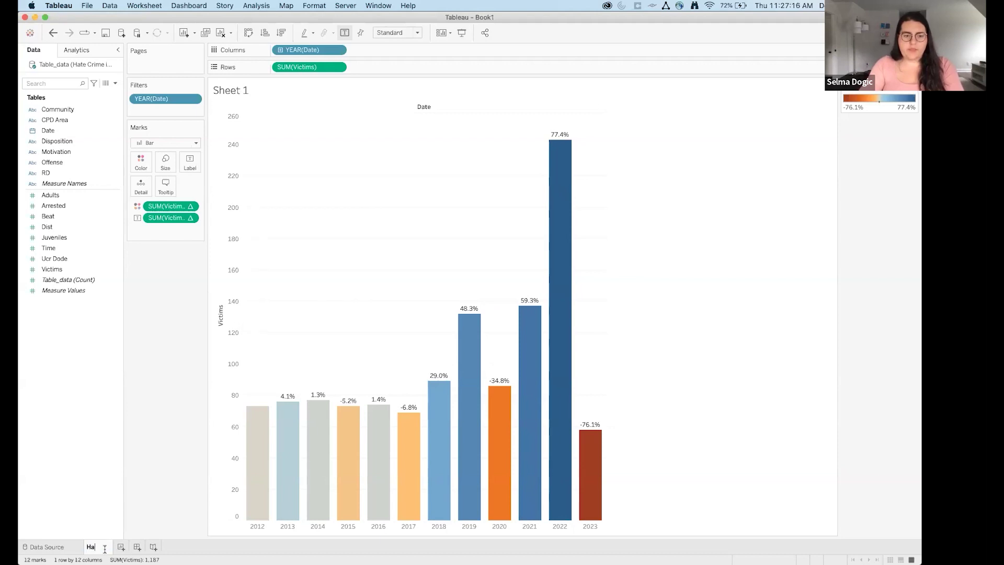
text(te Crimes over Time)
key(Return)
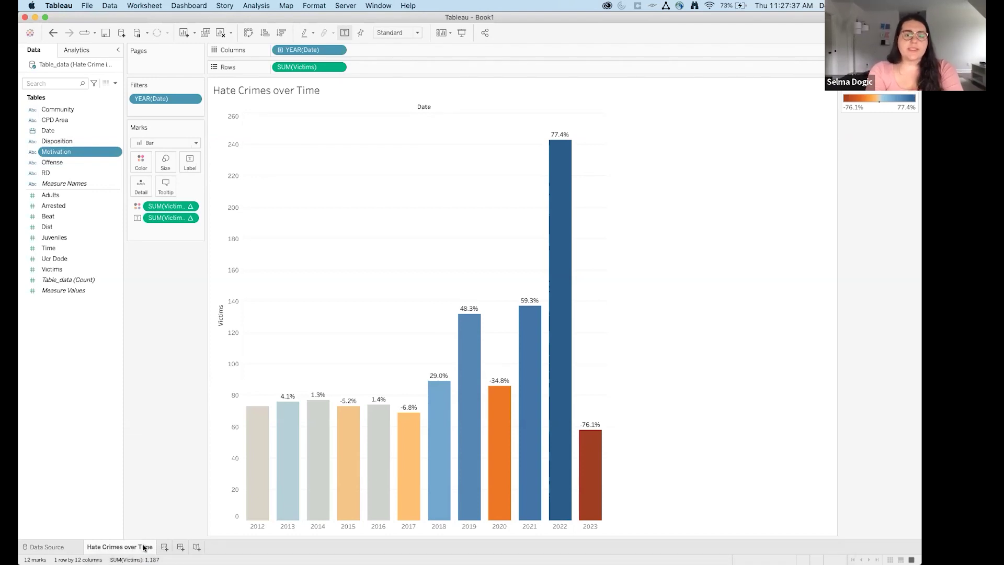
Duplicate the Hate Crimes over Time worksheet
mouse_move(144, 548)
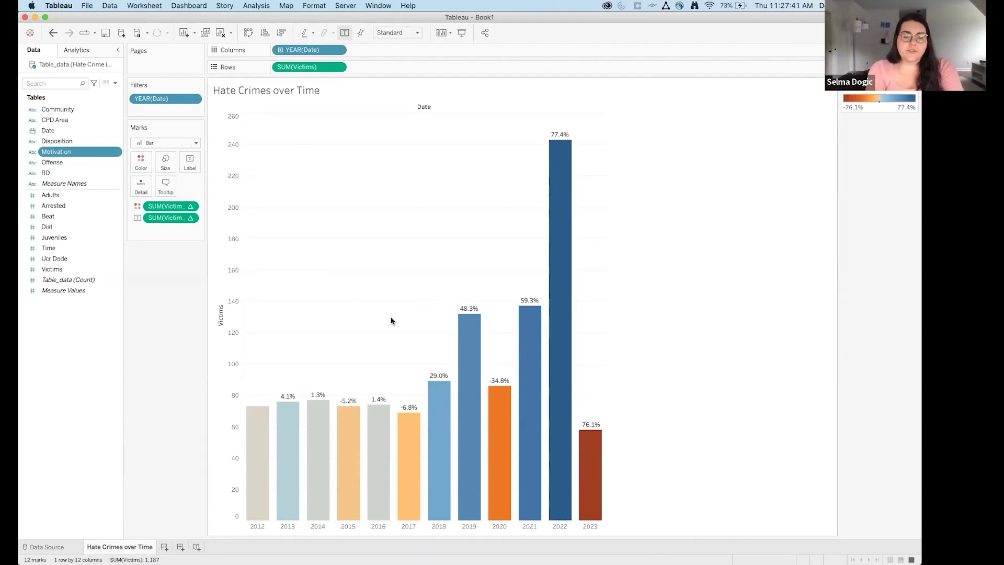
right_click(144, 546)
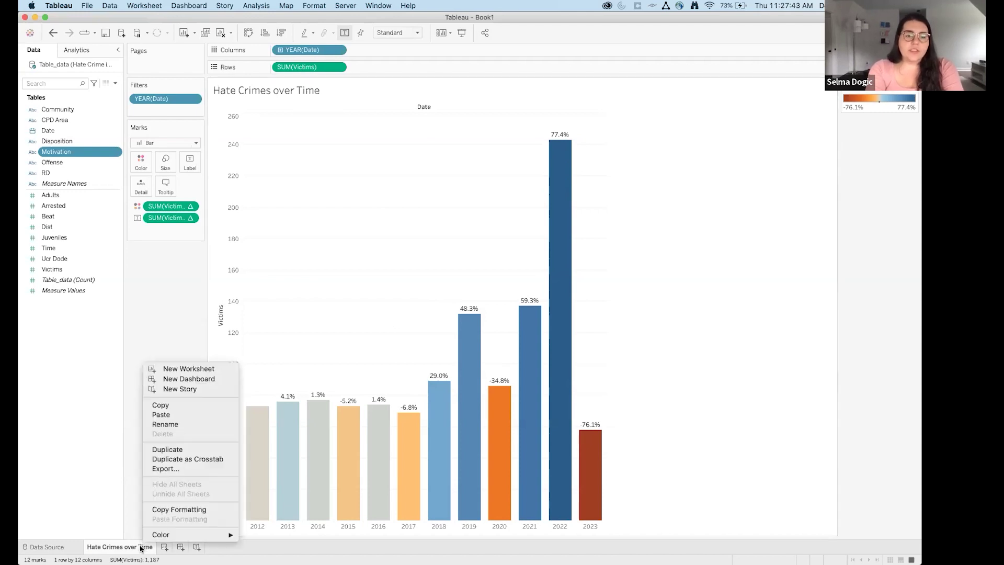
click(165, 448)
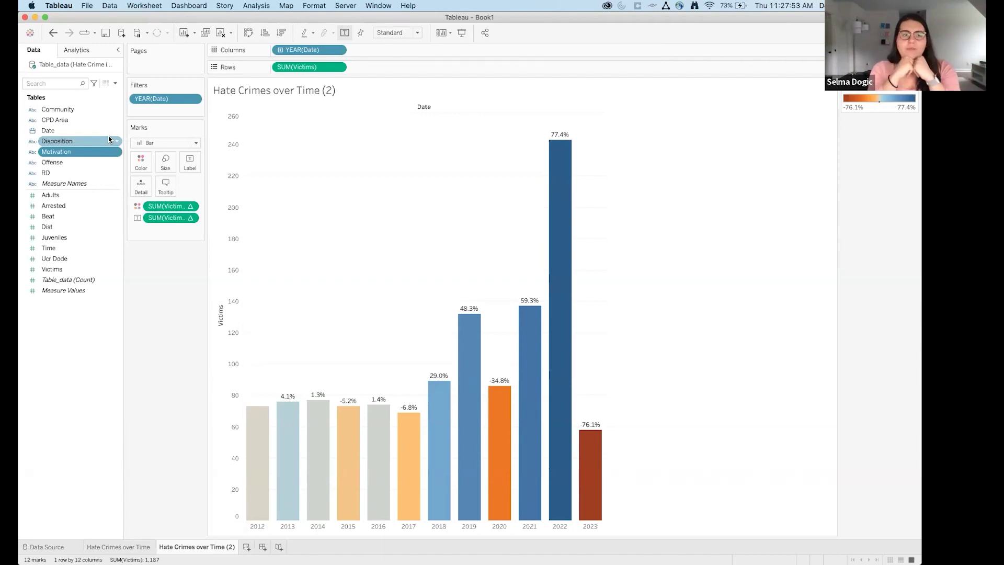
Add Motivation to the duplicated sheet and place it before SUM(Victims) in Rows to break down yearly victims by motivation
click(96, 153)
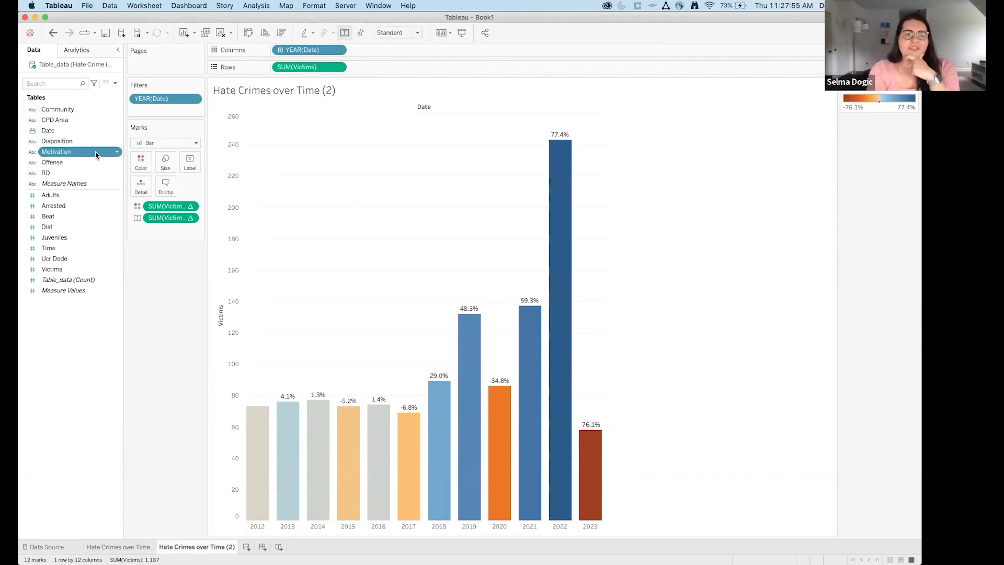
double_click(58, 153)
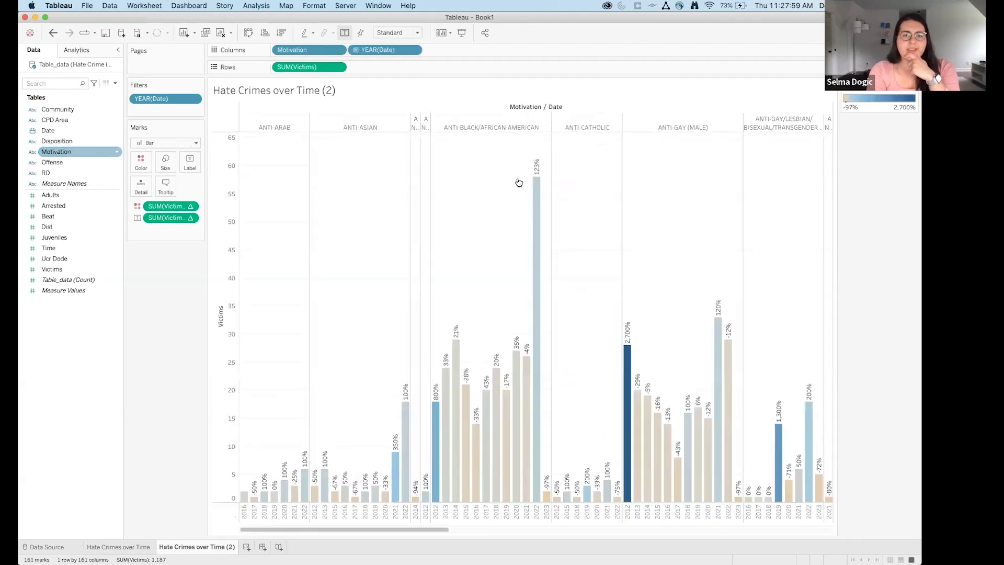
click(502, 172)
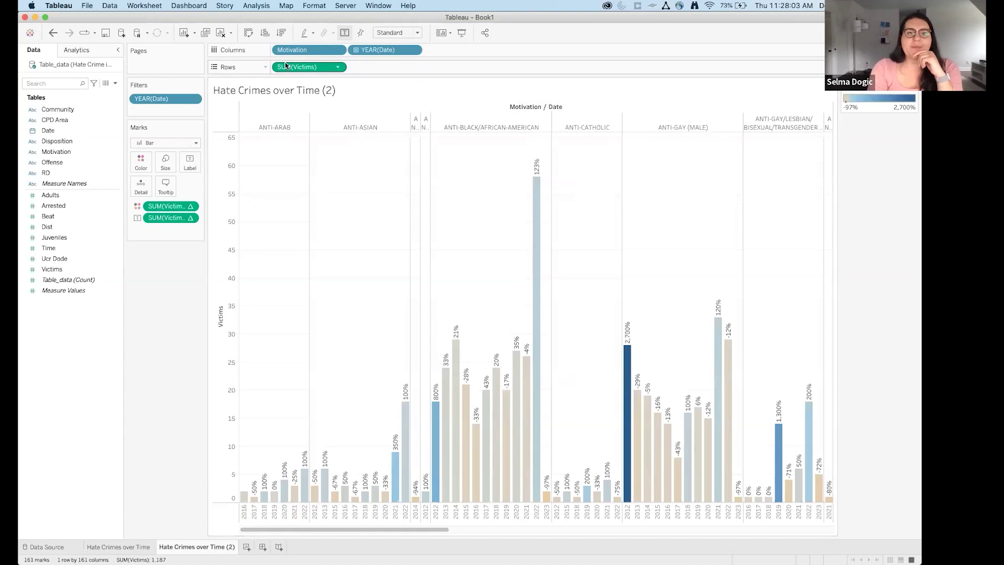
drag(286, 54, 272, 70)
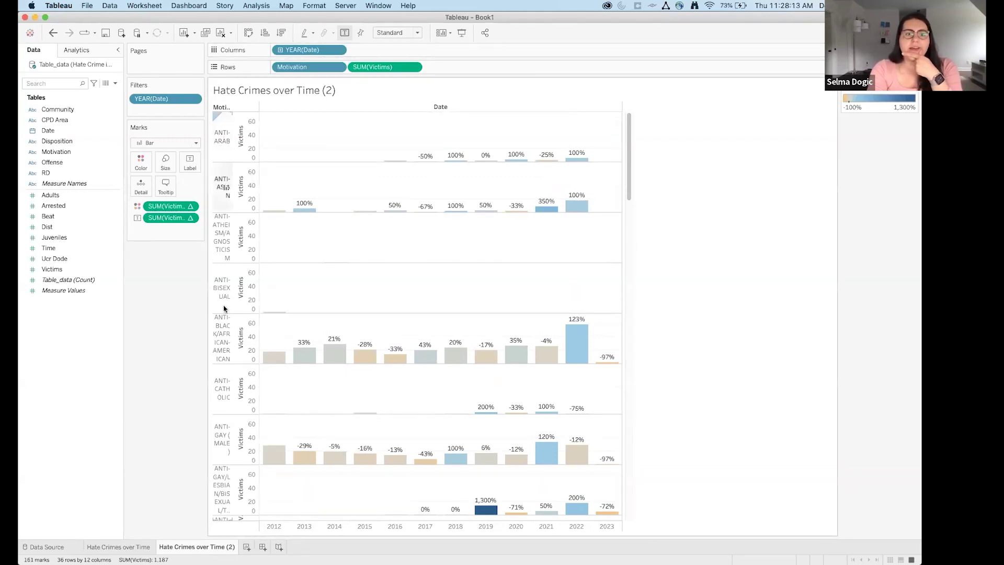
scroll(224, 317, down, 10)
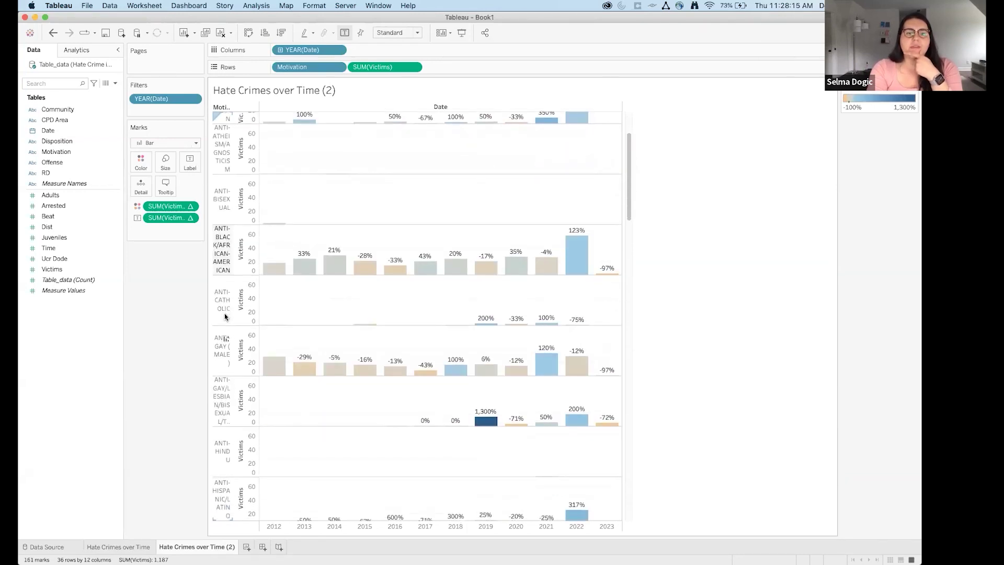
scroll(225, 317, down, 1)
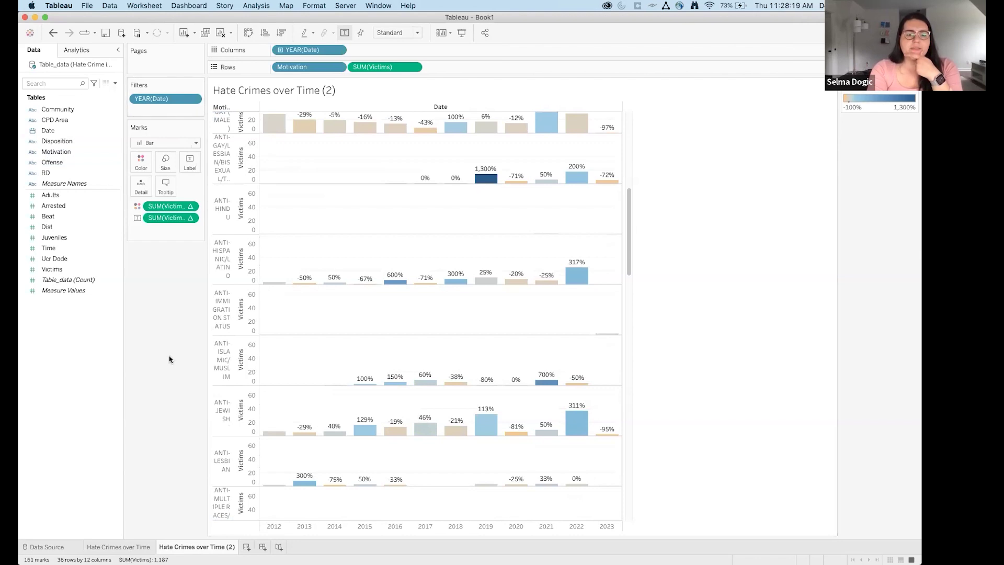
Create a new worksheet and list all Motivation values as rows
click(246, 547)
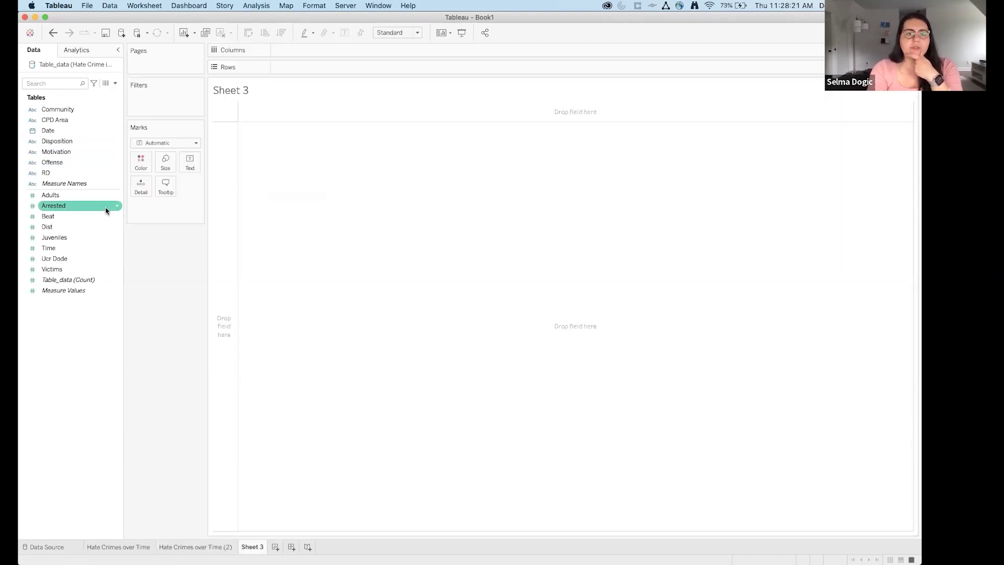
double_click(51, 155)
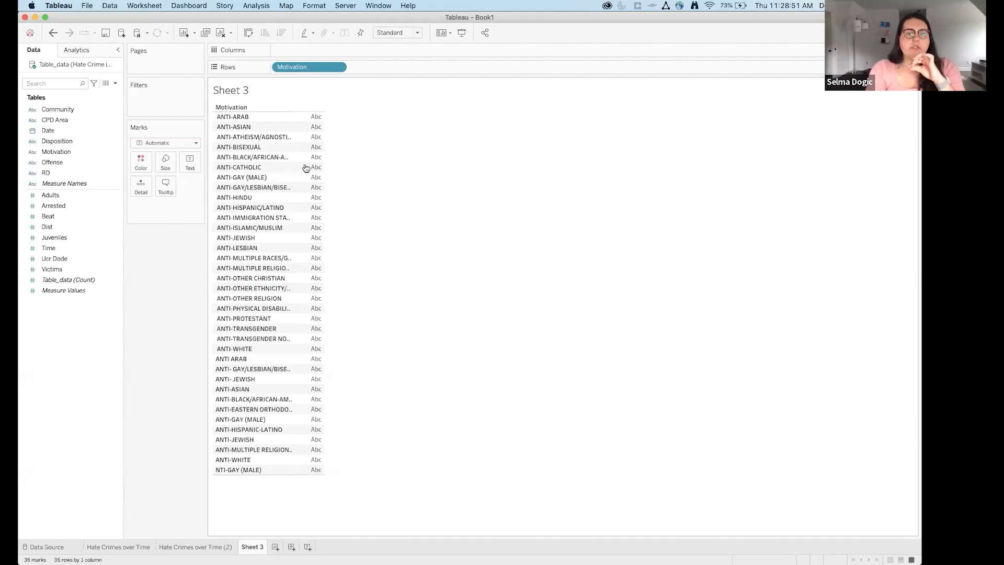
Switch to the Hate Crimes in Chicago workbook, copy Motivation (group) from the Total Number of Victims w Growth Rates sheet, and return to Book1
key(ctrl+Up)
click(804, 476)
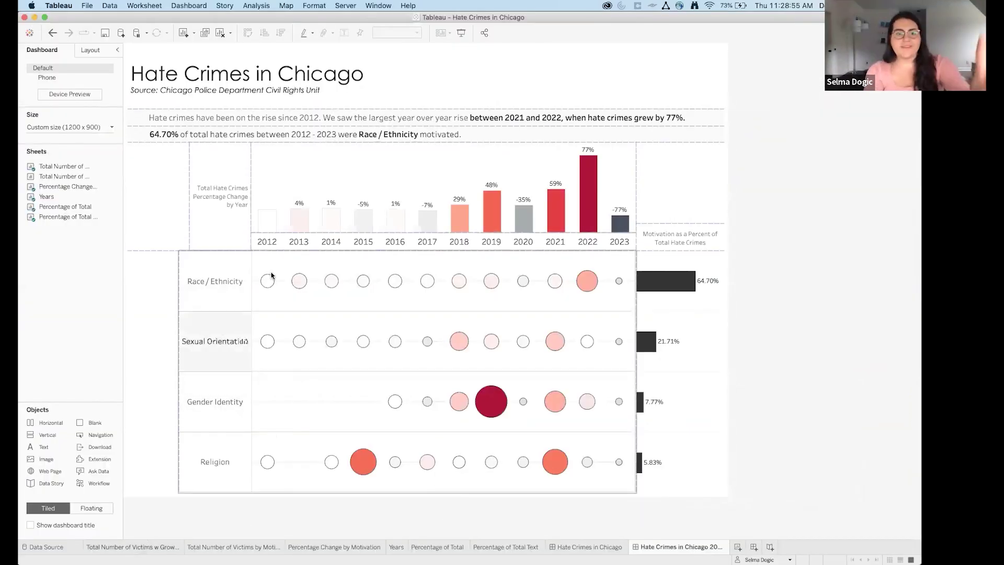
click(178, 547)
right_click(97, 185)
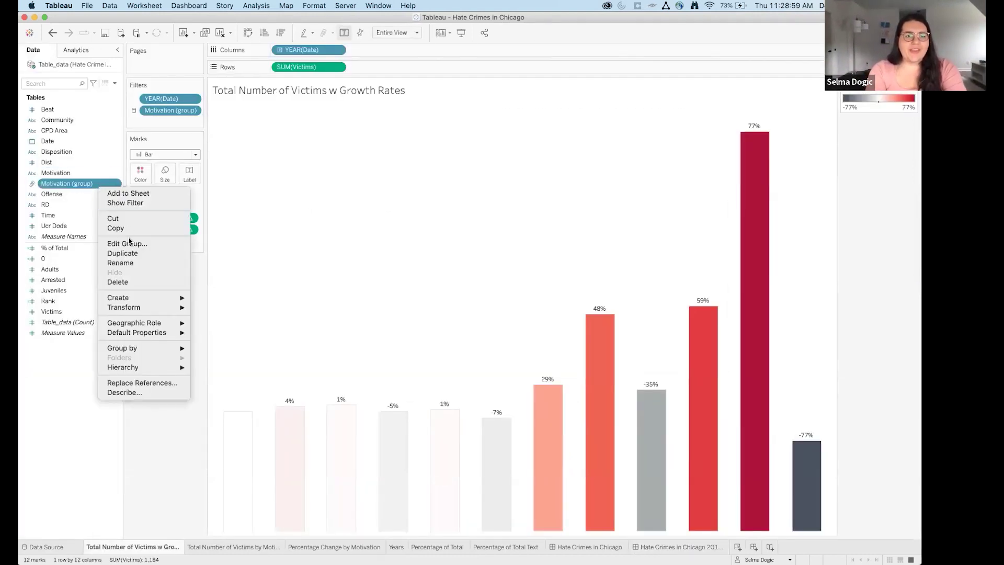
click(115, 229)
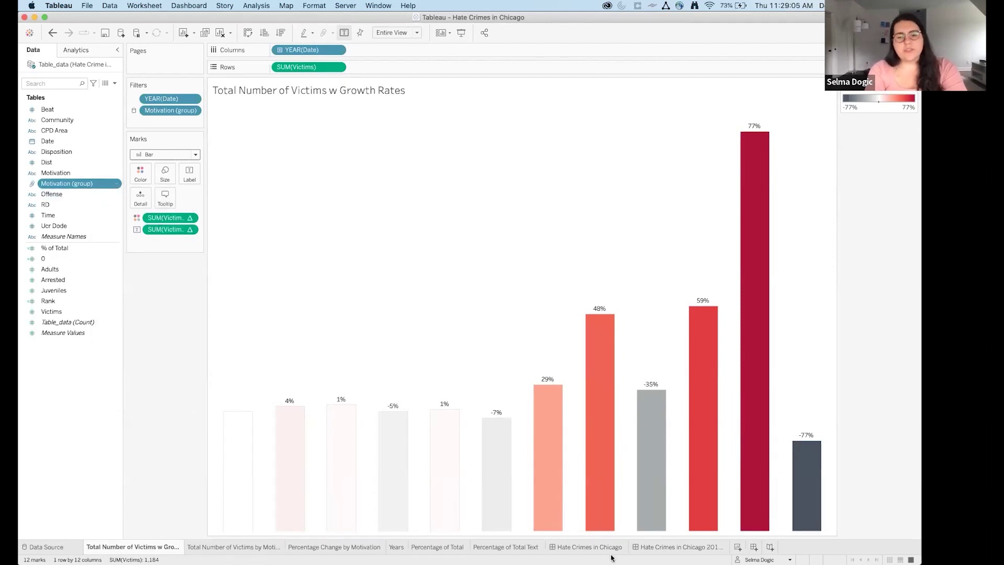
mouse_move(626, 550)
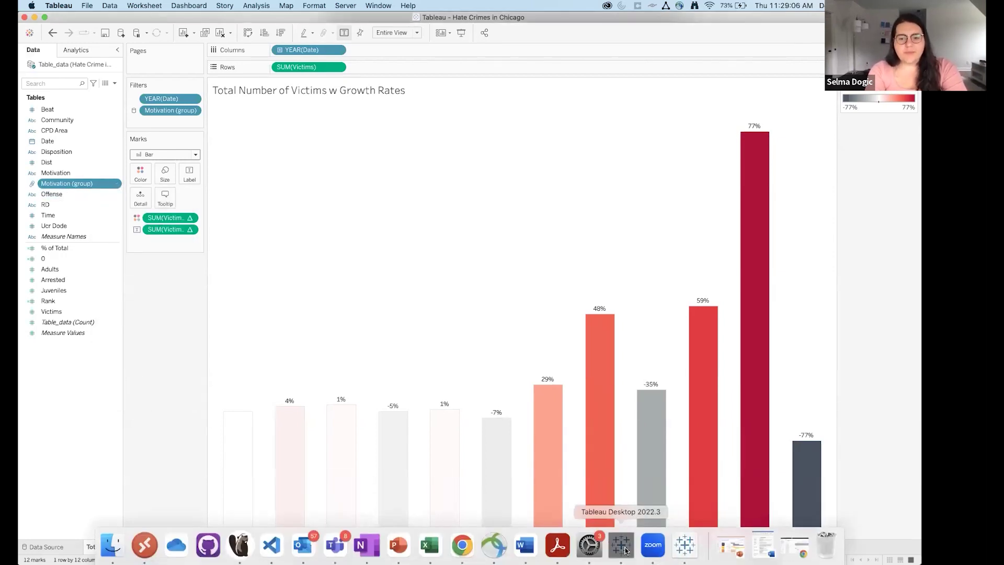
click(684, 545)
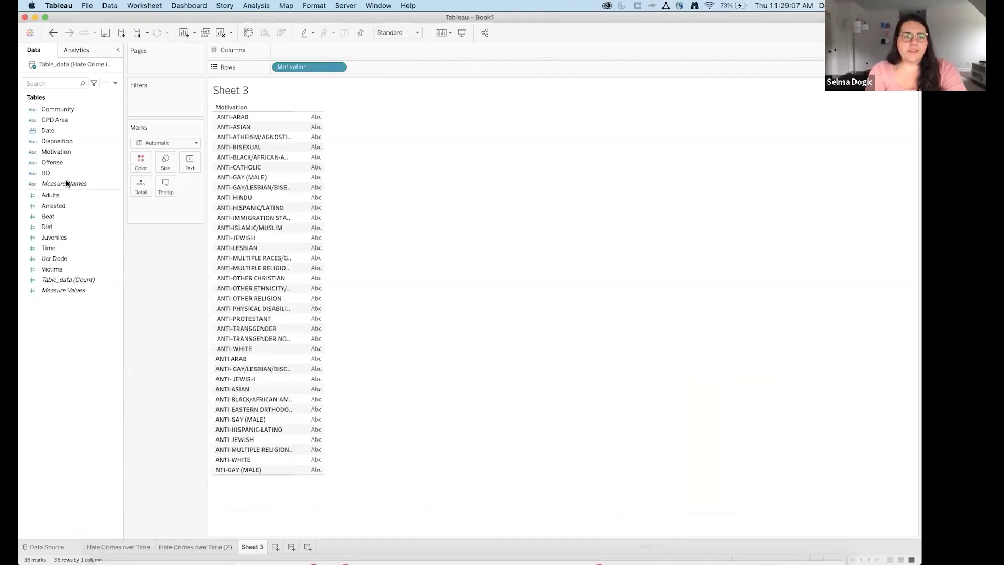
Open a new group definition for the Motivation field and enlarge the dialog to show more of its values
right_click(54, 151)
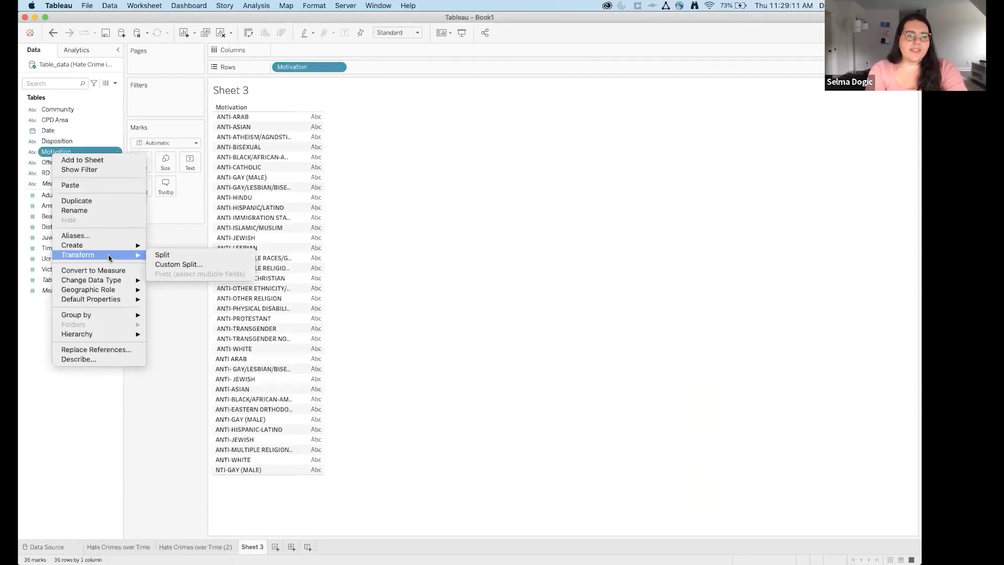
mouse_move(111, 248)
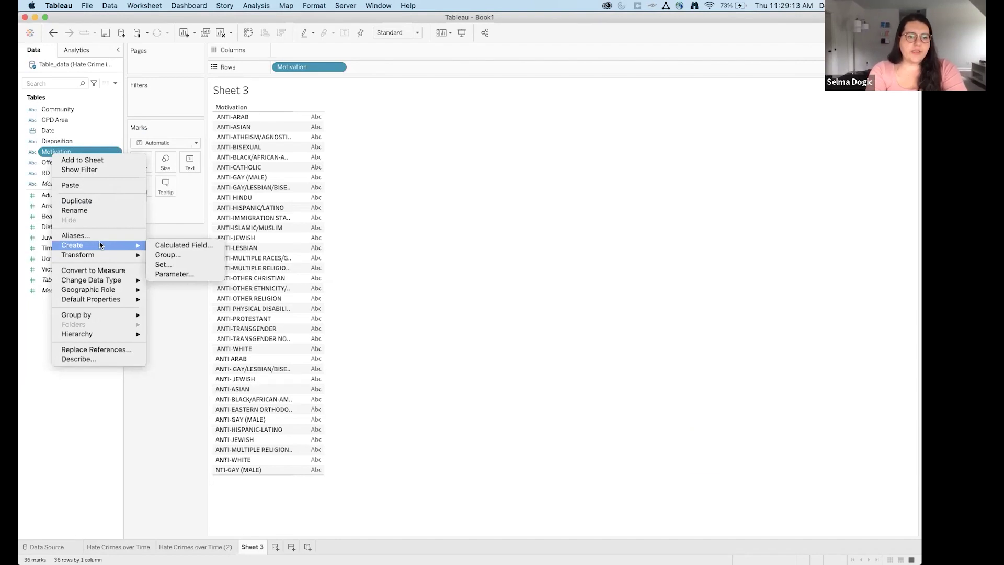
click(167, 256)
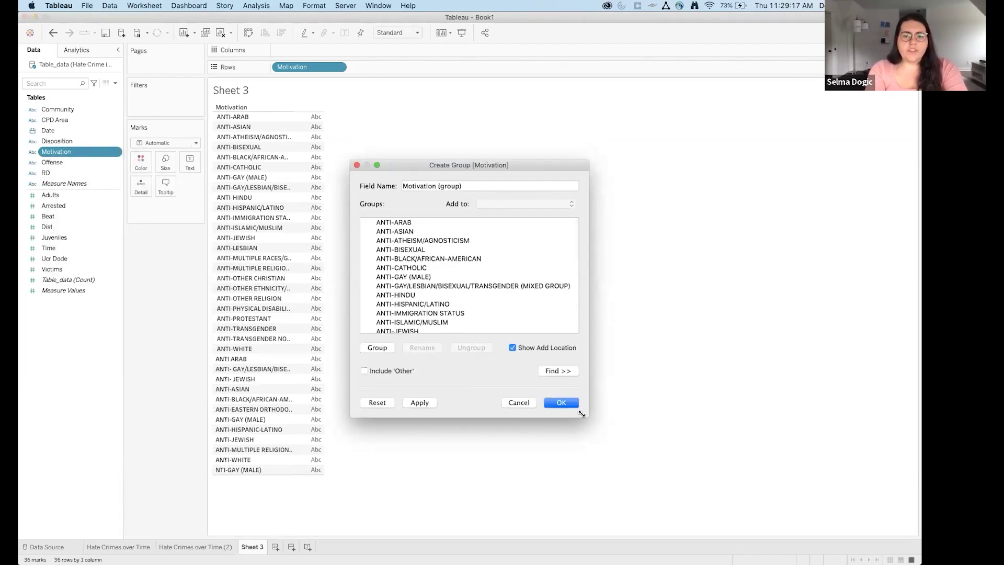
drag(584, 414, 818, 516)
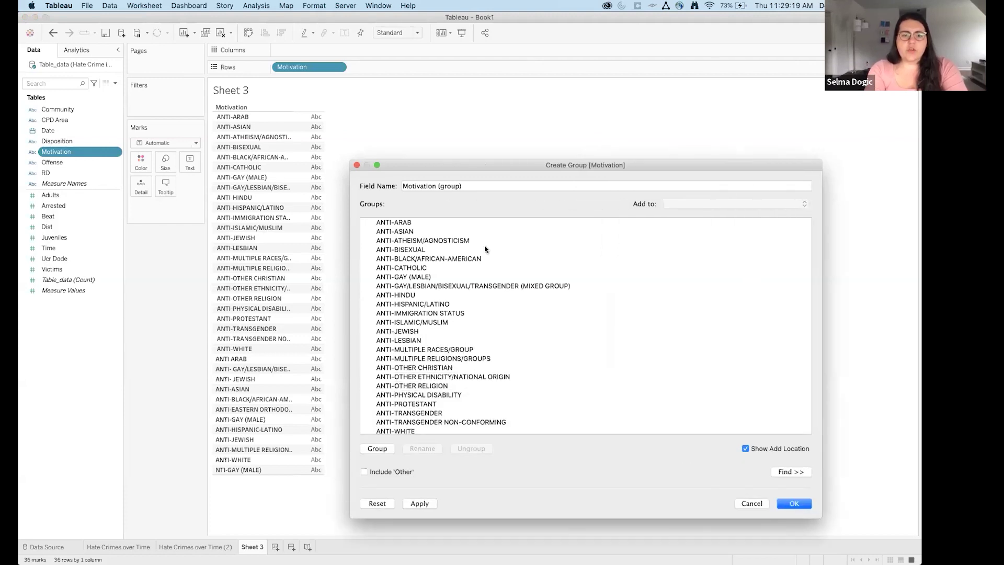
drag(351, 160, 238, 62)
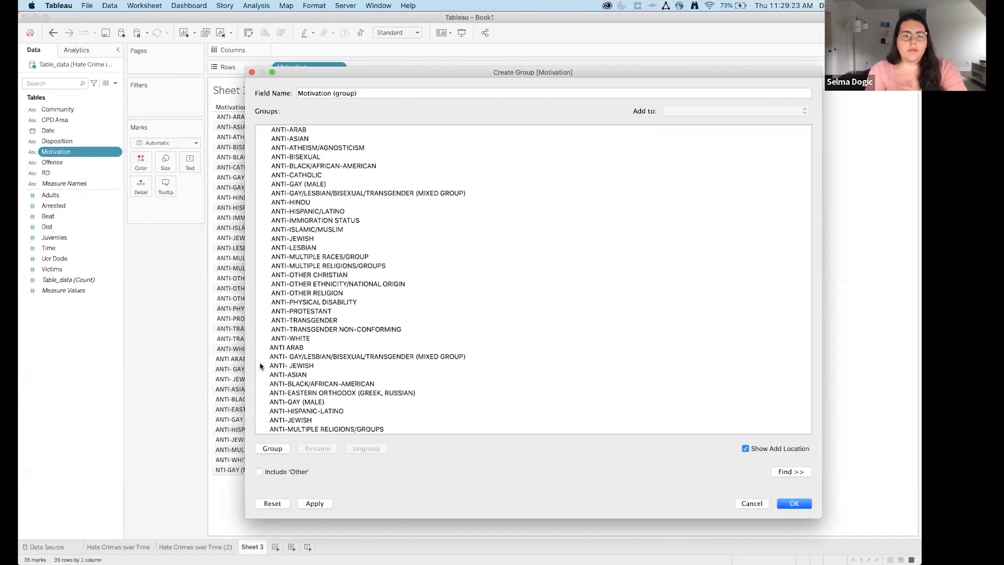
Group both Anti-Arab spellings and the first Asian, Black, Hindu, Hispanic, Jewish, Multiple Races and White motivations as "RACE / ETHNICITY"
click(313, 132)
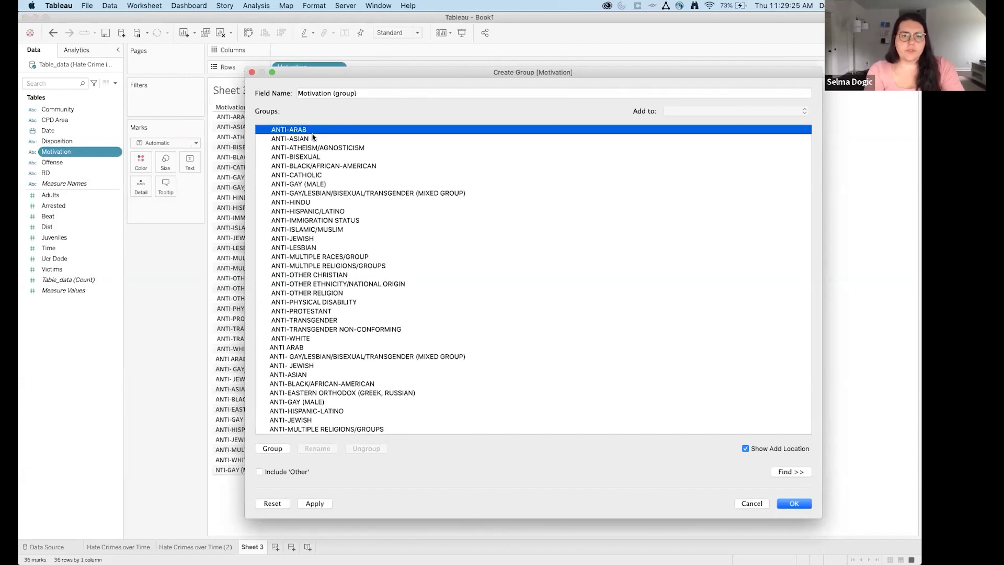
shift+click(313, 138)
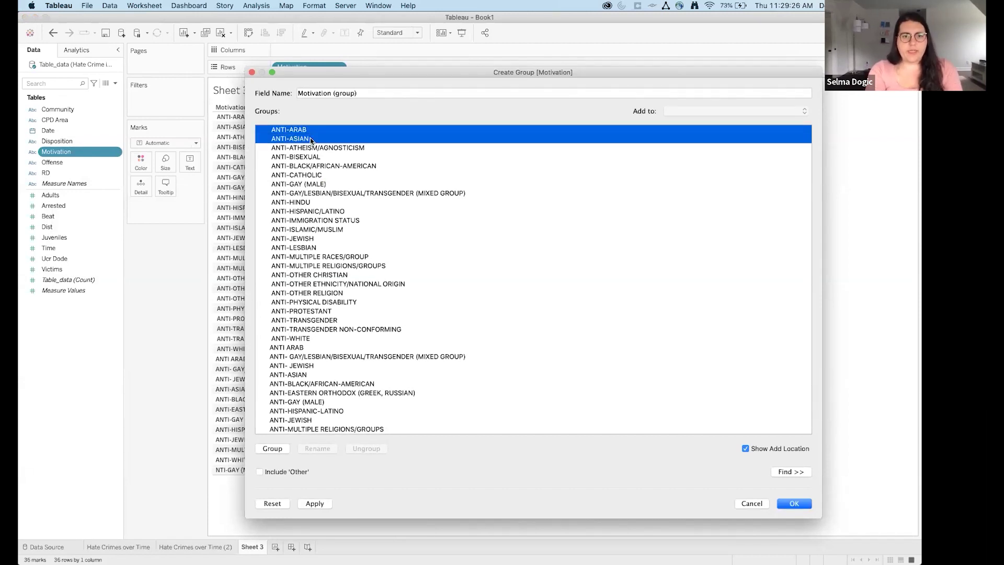
super+click(338, 166)
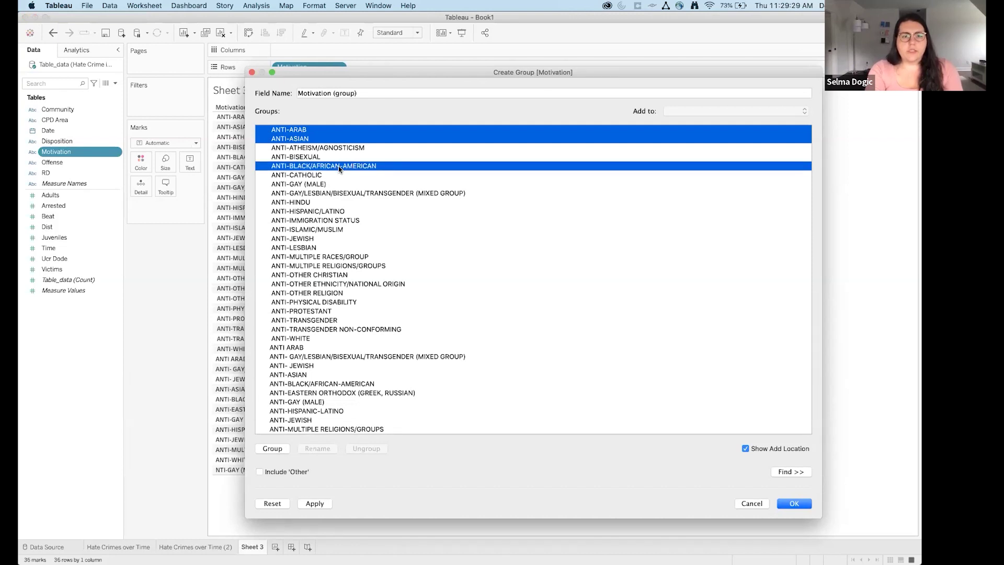
super+click(309, 202)
super+click(310, 212)
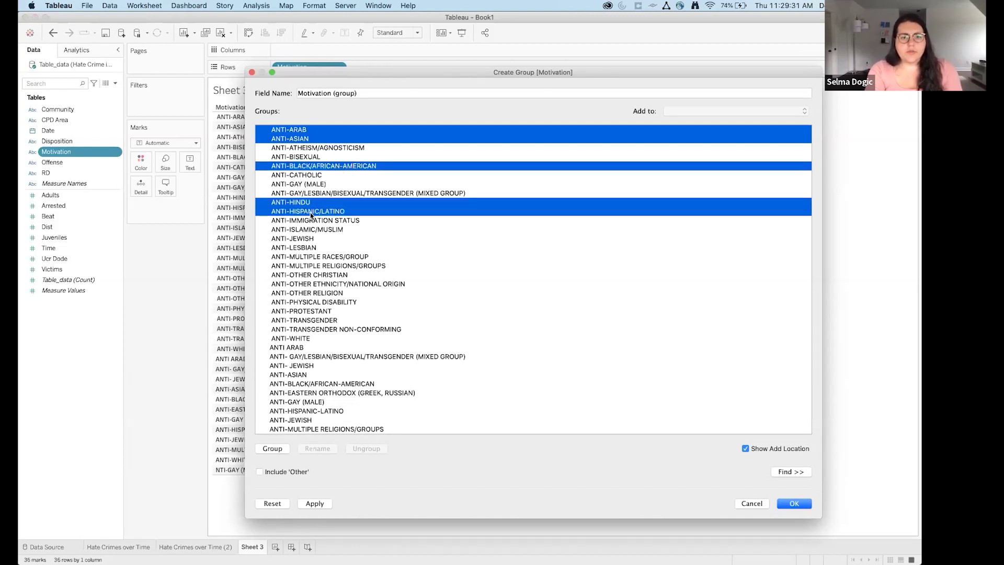
super+click(307, 239)
super+click(310, 256)
super+click(314, 338)
super+click(317, 348)
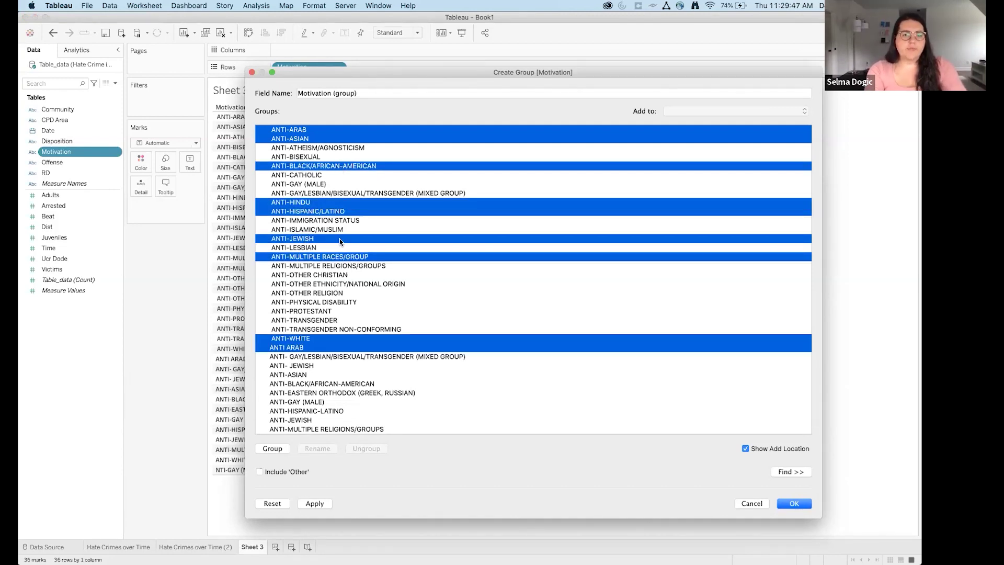
click(276, 450)
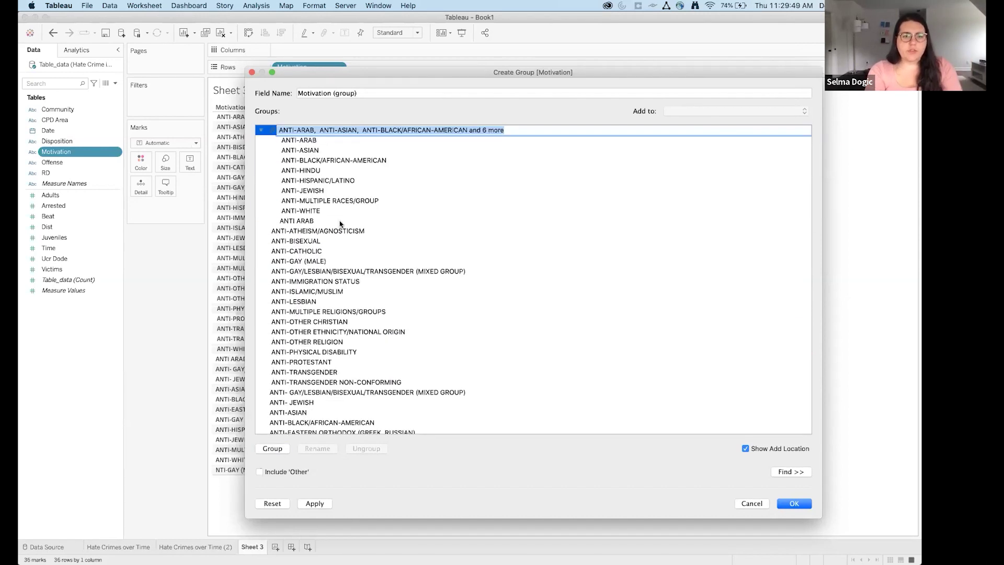
text(RACE / ETHNICITY)
key(Return)
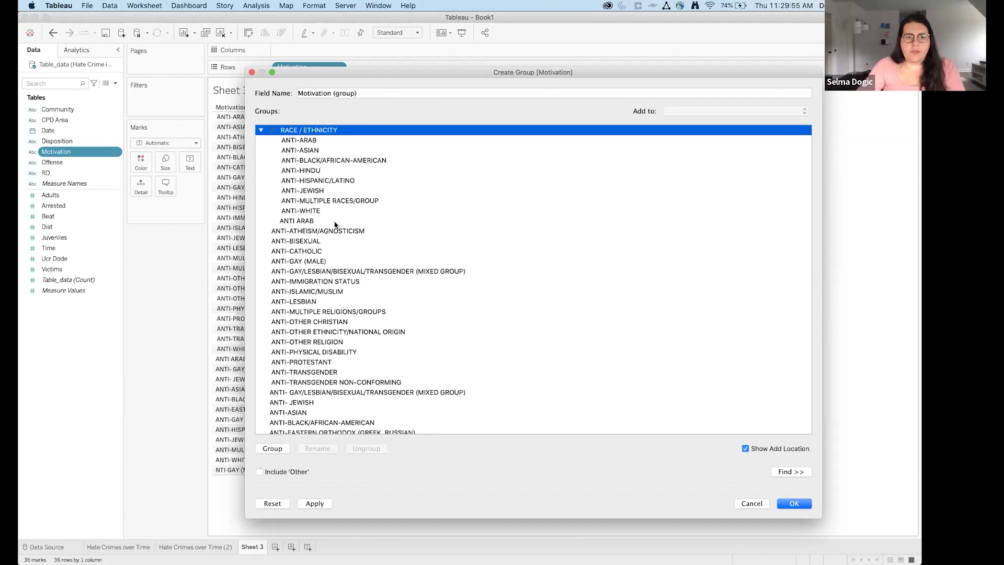
Group the anti-bisexual, first anti-gay (male), anti-transgender and both mixed gay/lesbian/bisexual/transgender motivations as "SEXUAL ORIENTATION"
click(335, 240)
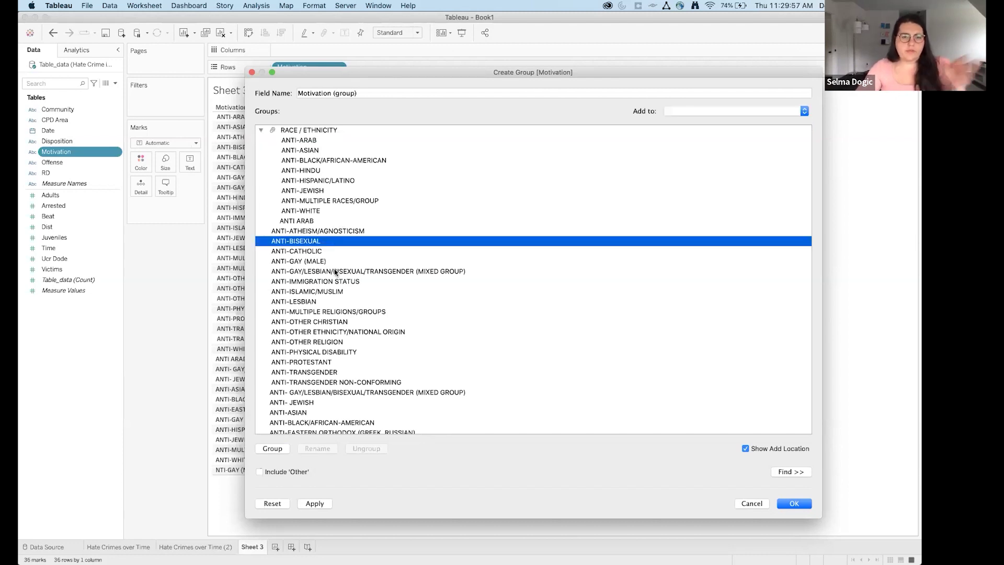
super+click(331, 261)
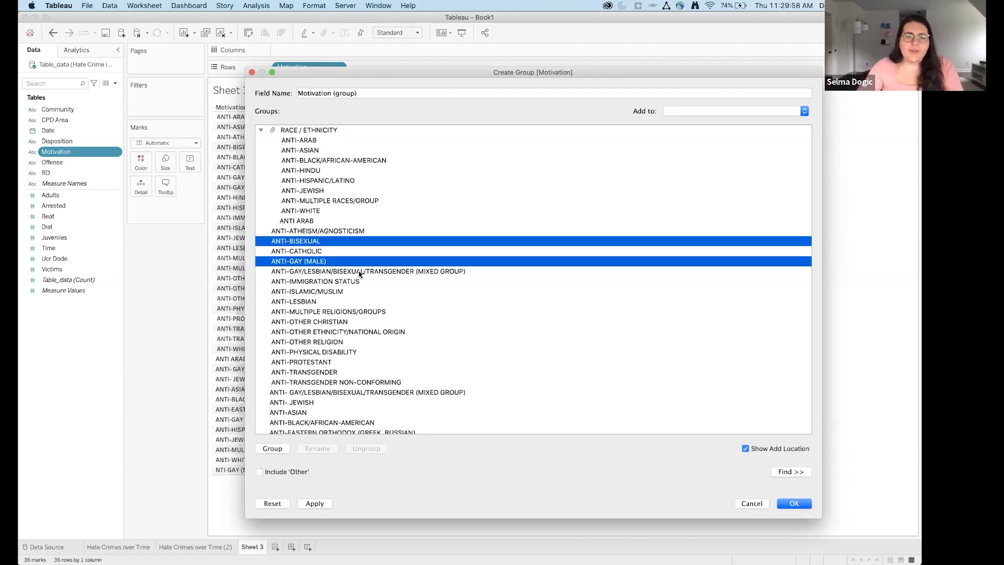
super+click(360, 271)
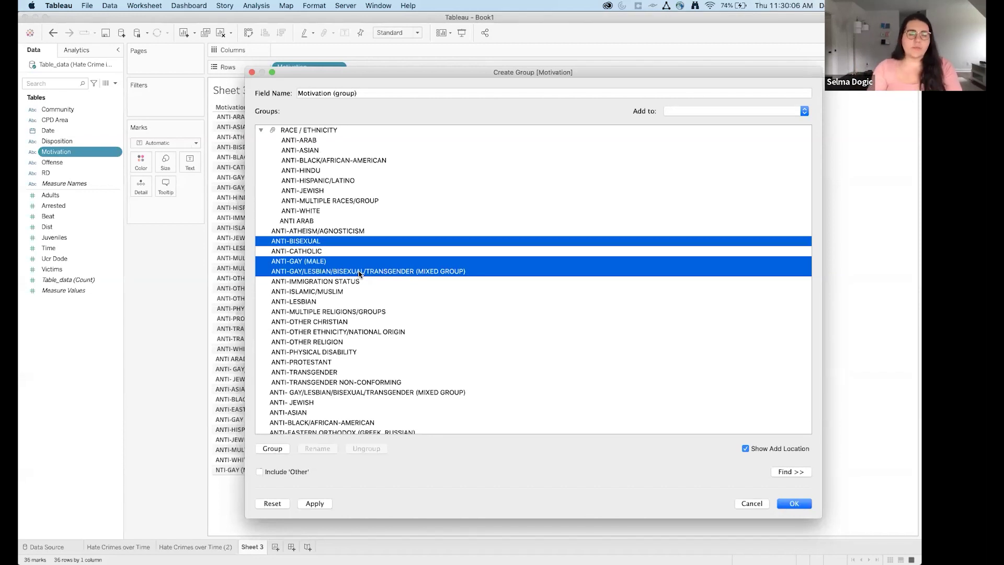
super+click(328, 372)
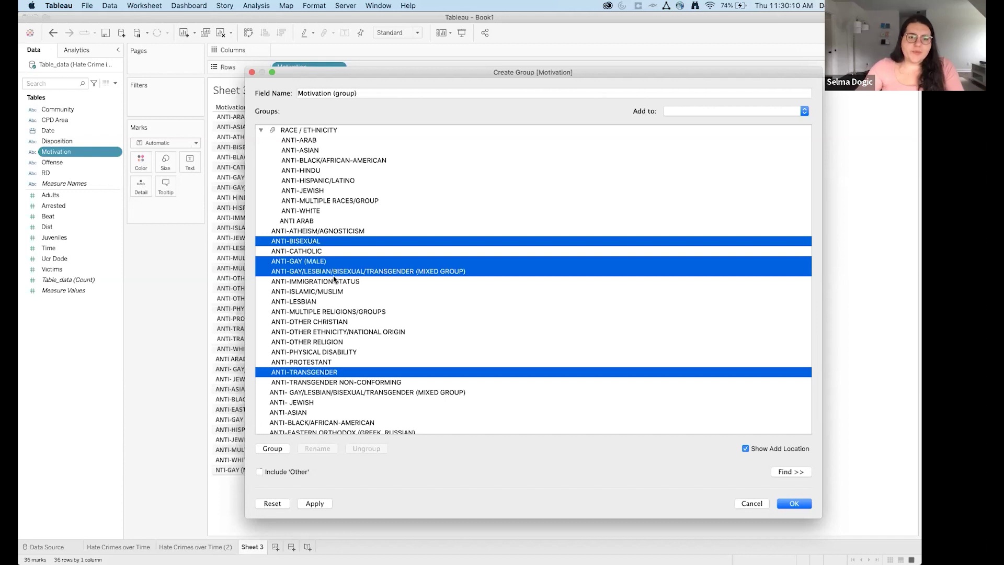
super+click(324, 393)
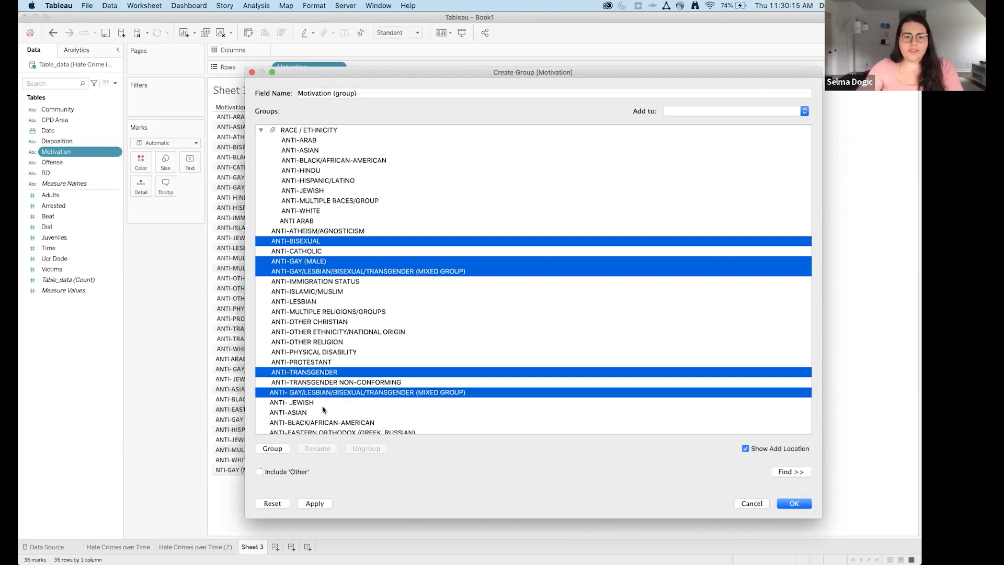
click(272, 449)
text(SEXUAL ORIENTATION)
key(Return)
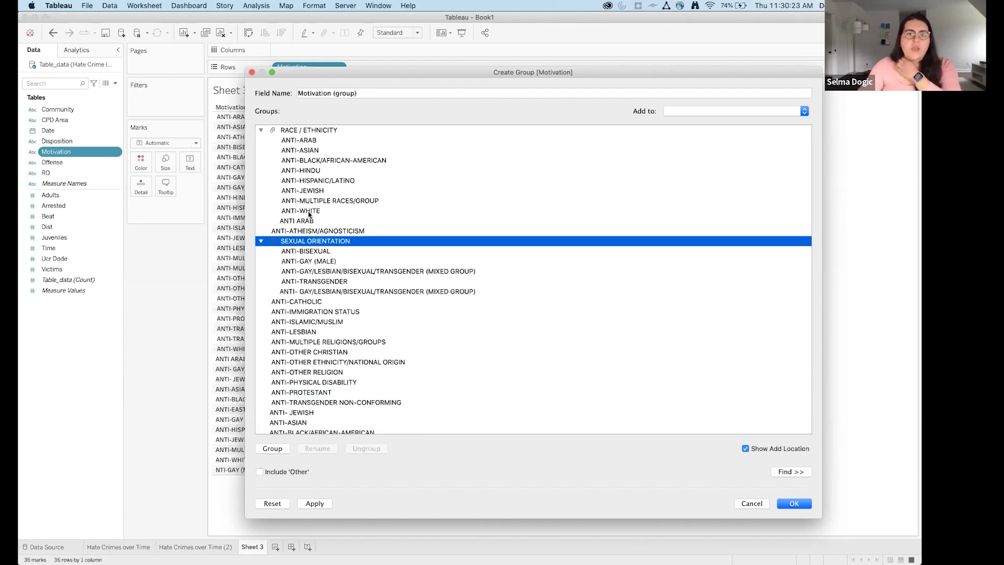
Collapse the RACE / ETHNICITY and SEXUAL ORIENTATION groups and save the Motivation (group) field
click(261, 131)
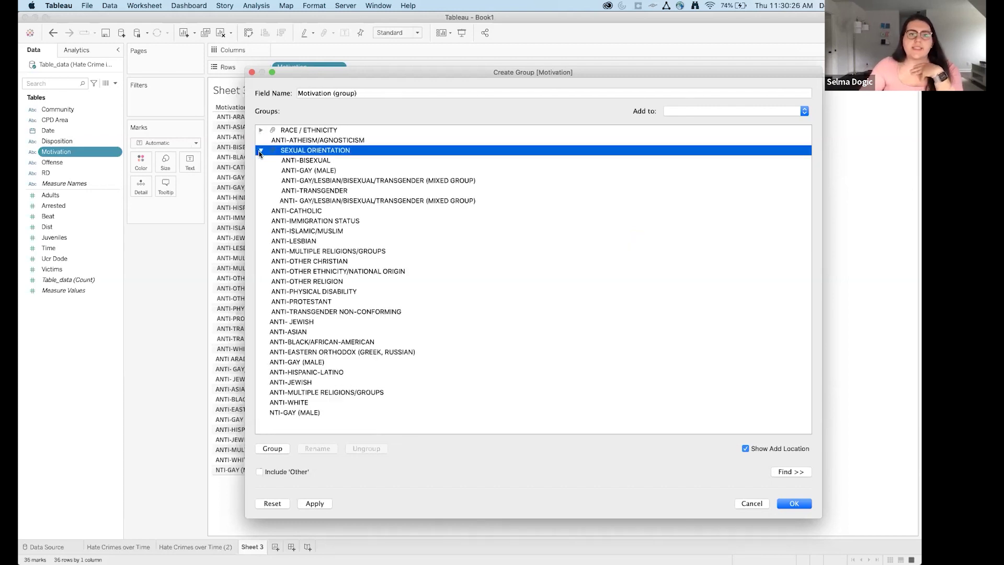
click(260, 151)
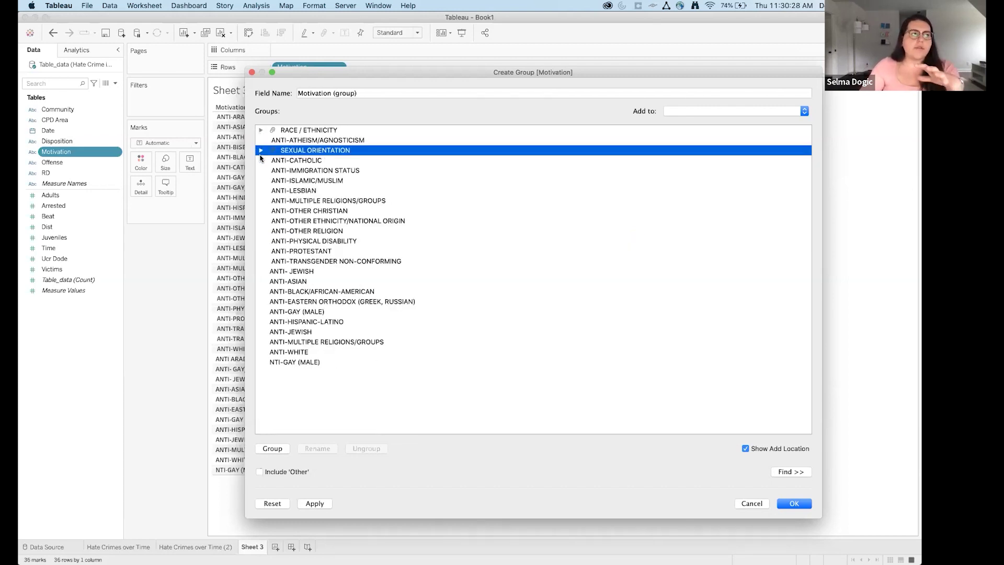
click(804, 504)
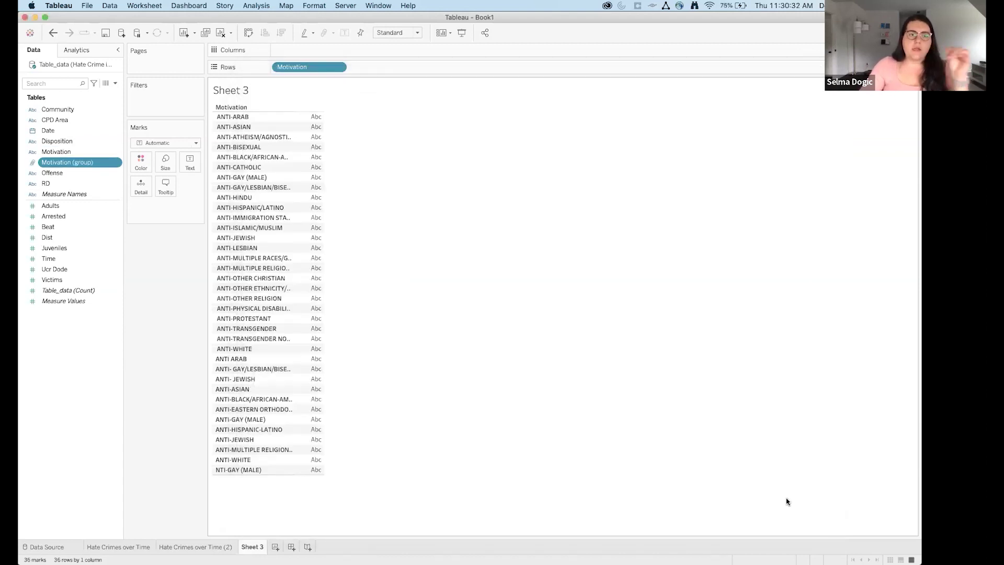
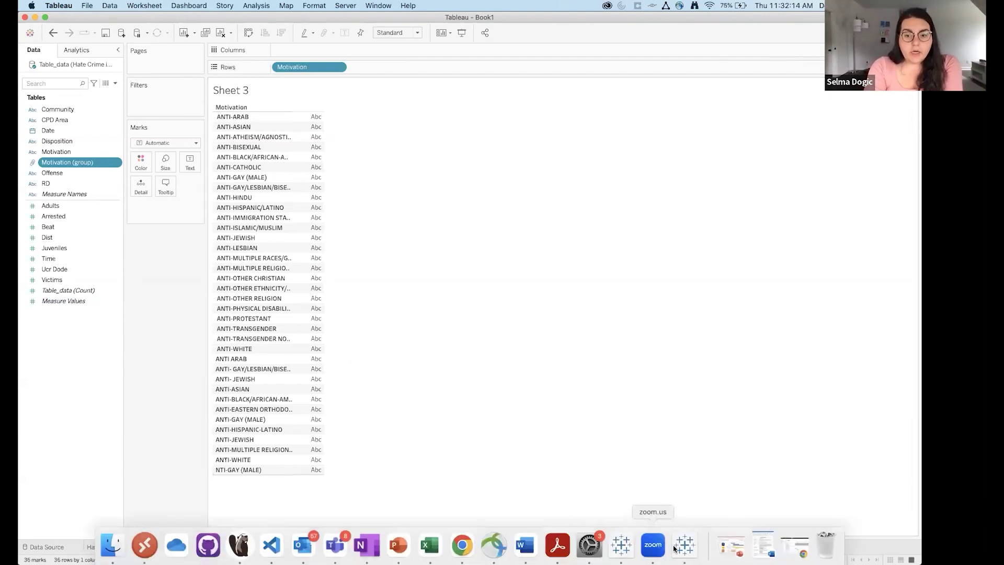
Replace Book1's Motivation (group) with the field copied from the Hate Crimes in Chicago workbook, deleting the existing one and naming the copy "Motivation (group)"
click(624, 548)
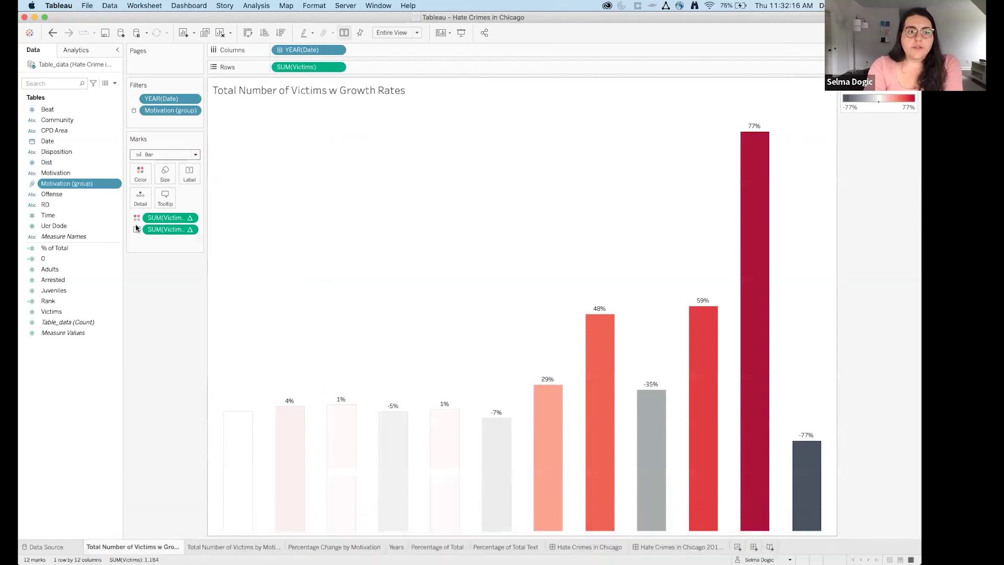
right_click(80, 182)
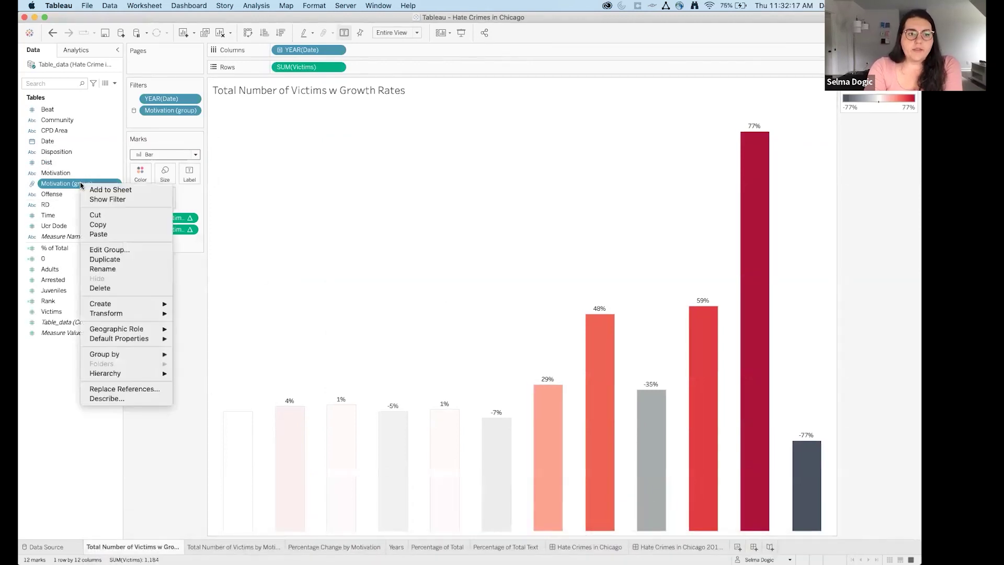
click(100, 225)
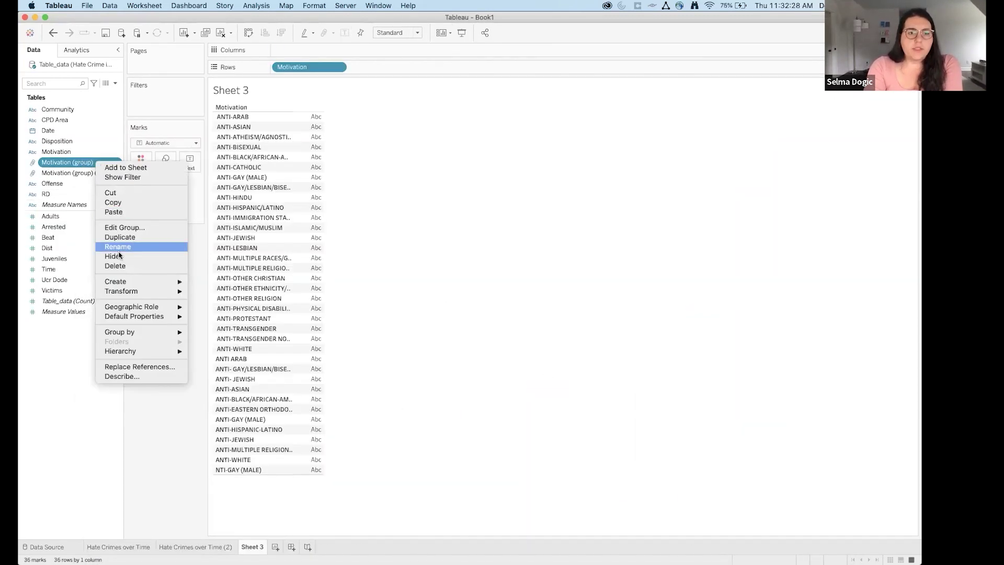
click(120, 265)
right_click(100, 165)
click(121, 251)
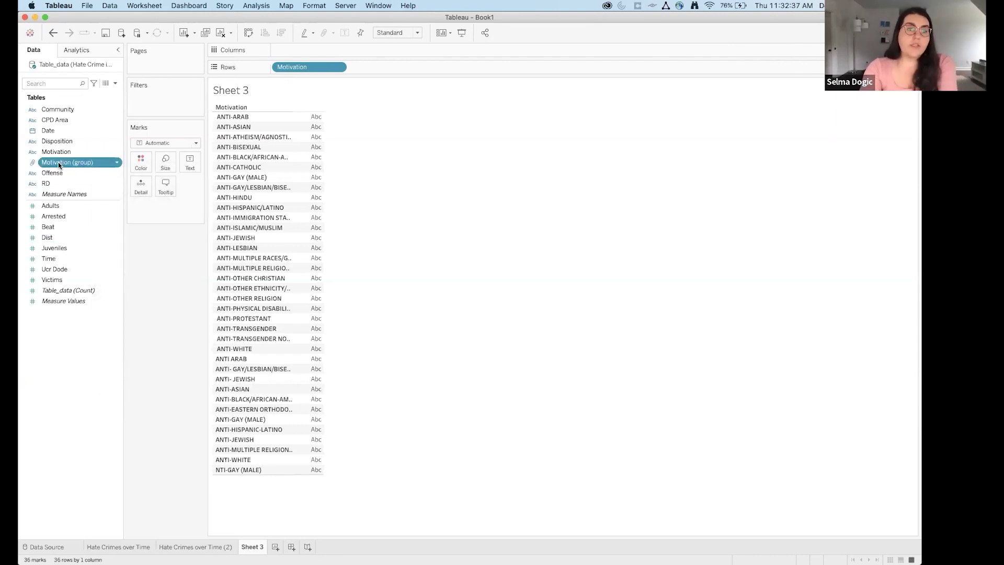
Replace Motivation with Motivation (group) in the Rows of Sheet 3 and of Hate Crimes over Time (2)
drag(65, 165, 300, 69)
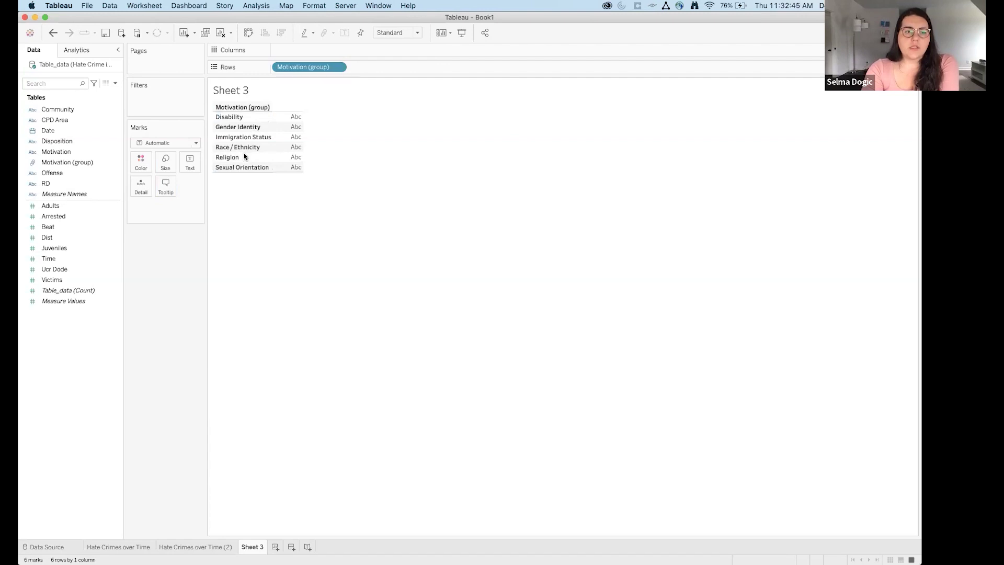
click(100, 291)
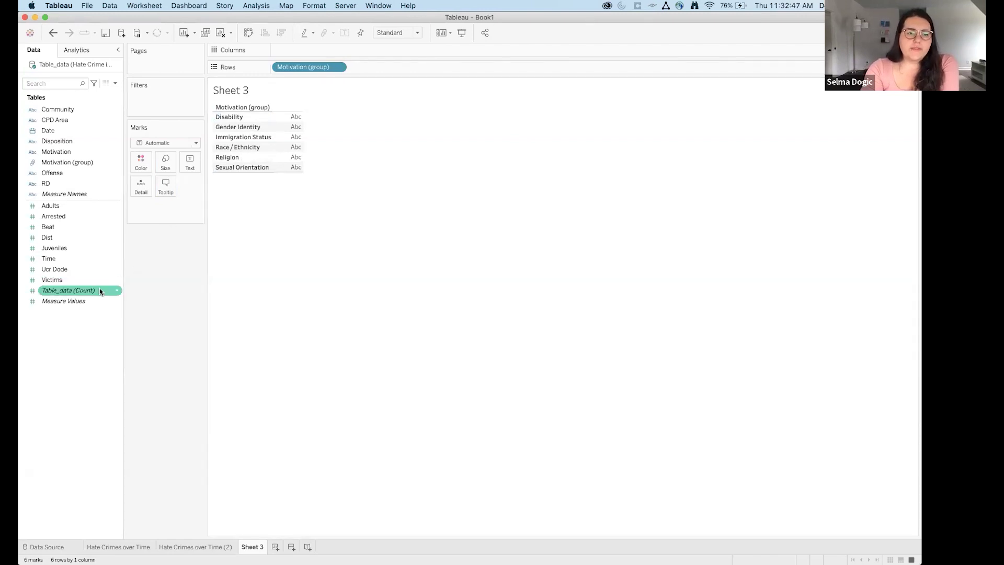
click(212, 547)
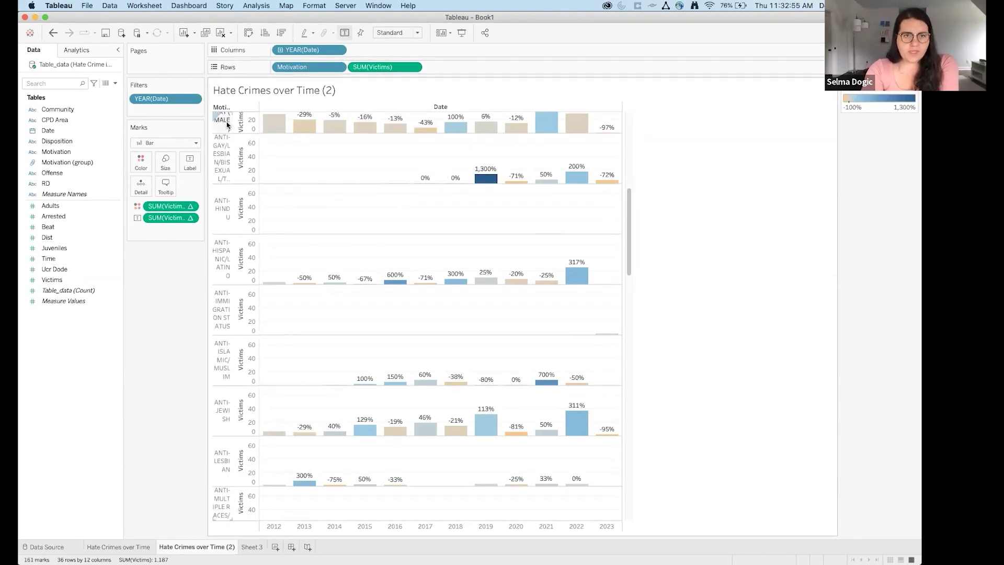
drag(66, 162, 301, 72)
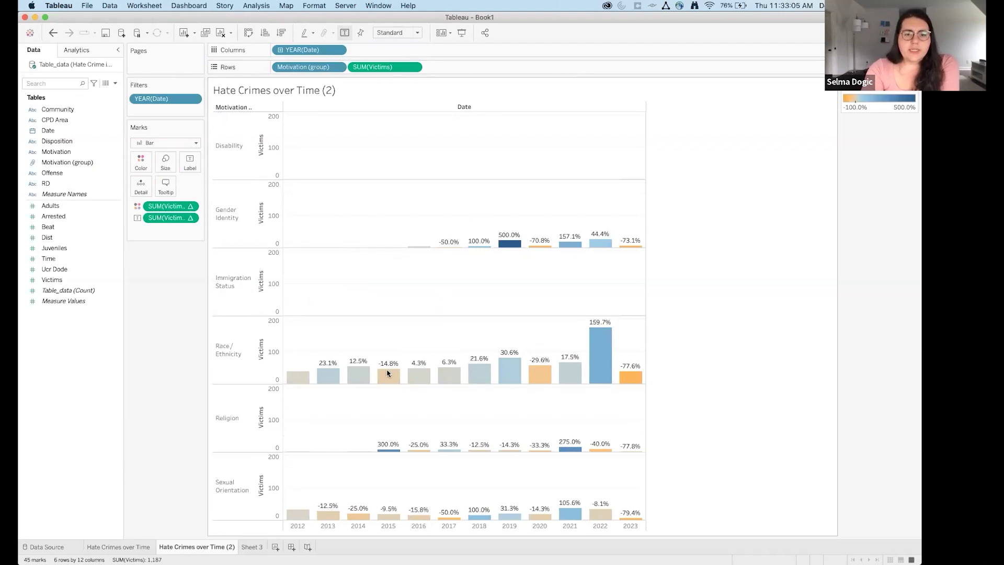
Filter the view by Motivation (group), excluding Disability and Immigration Status
mouse_move(633, 316)
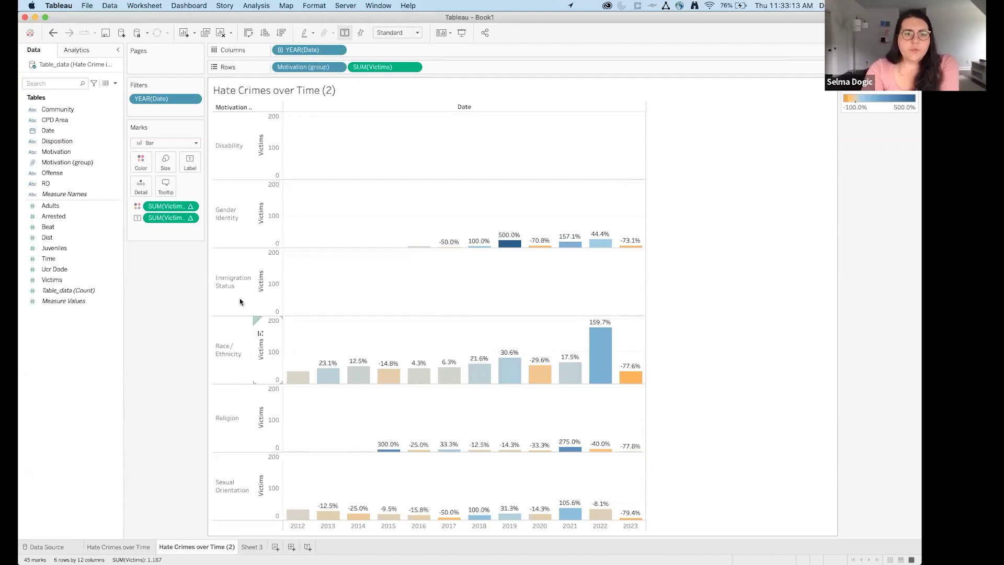
click(81, 165)
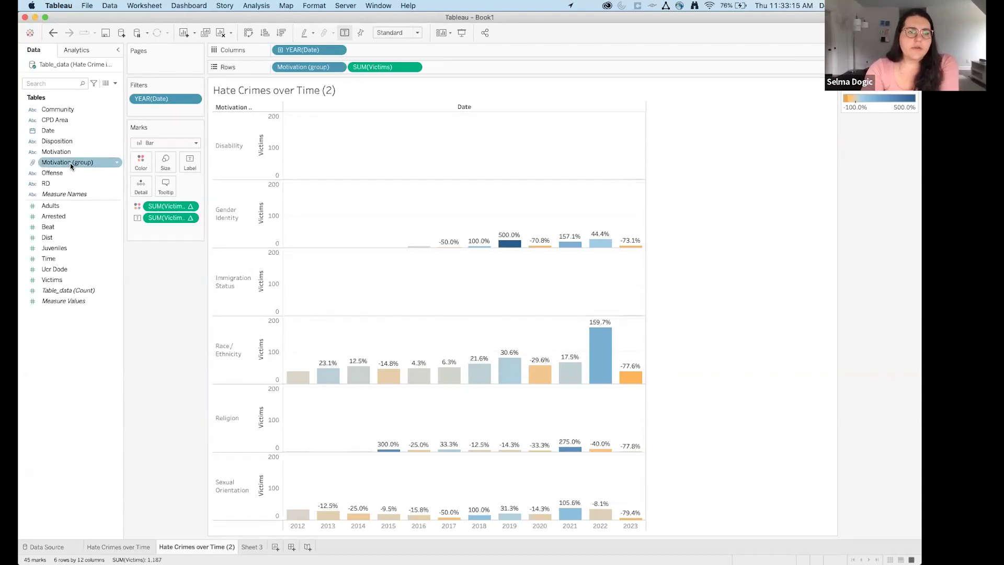
drag(80, 166, 154, 111)
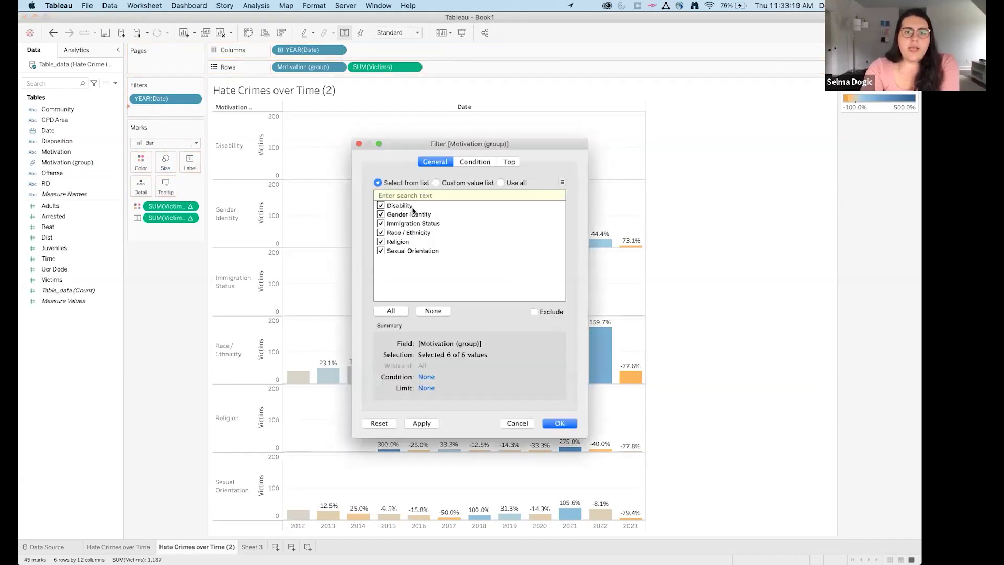
drag(411, 143, 716, 142)
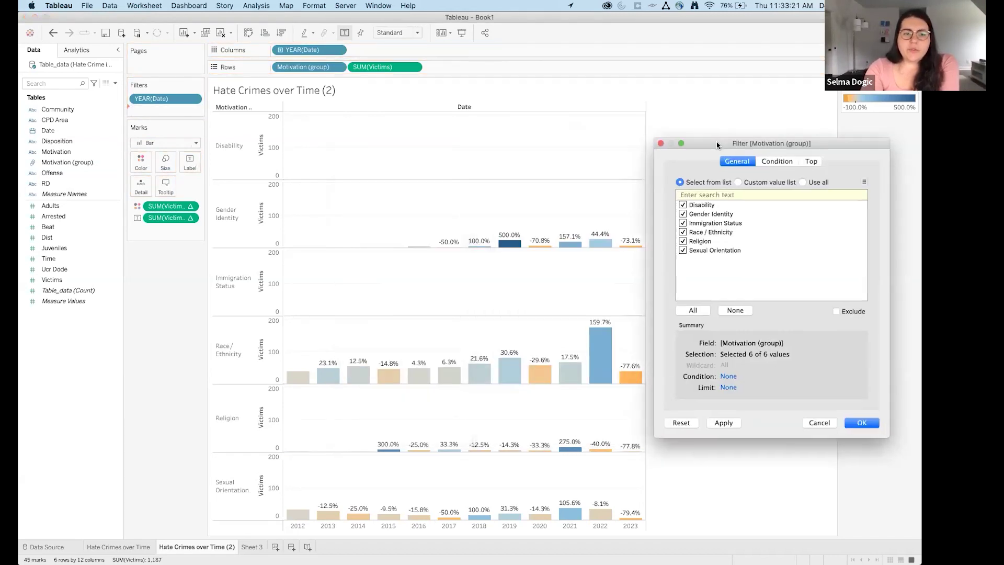
click(683, 205)
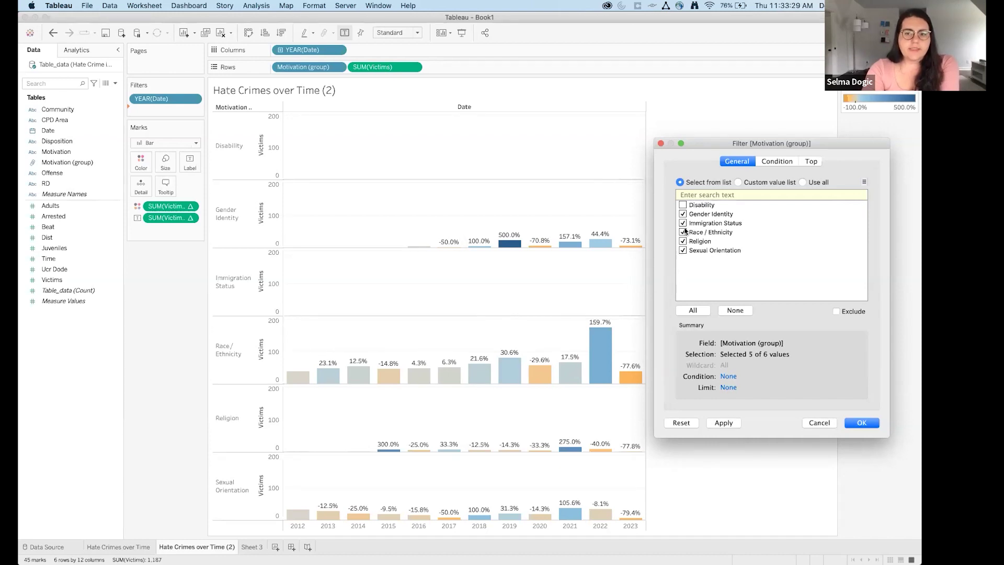
click(861, 423)
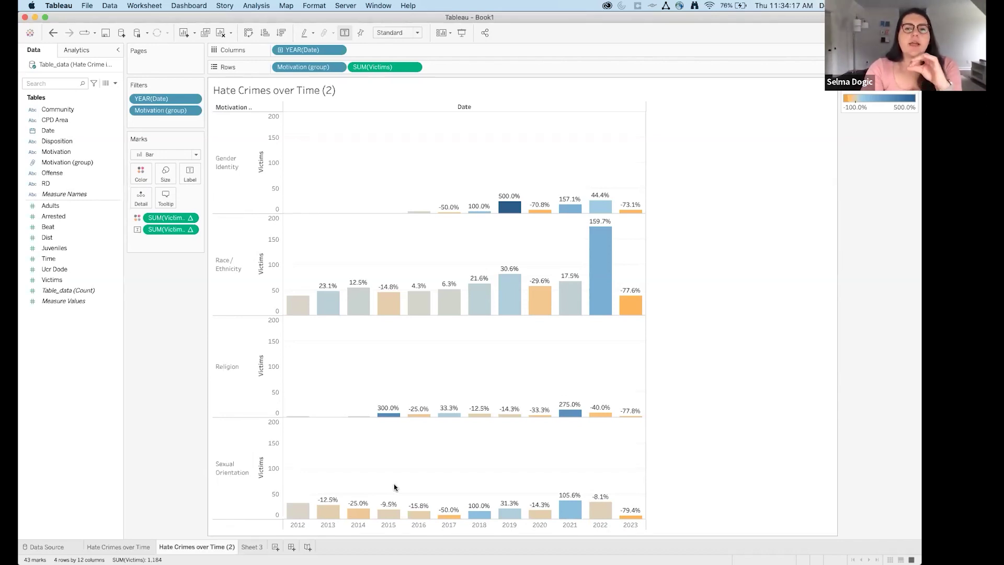
Remove SUM(Victims) from Rows and change the mark type to Circle
mouse_move(602, 276)
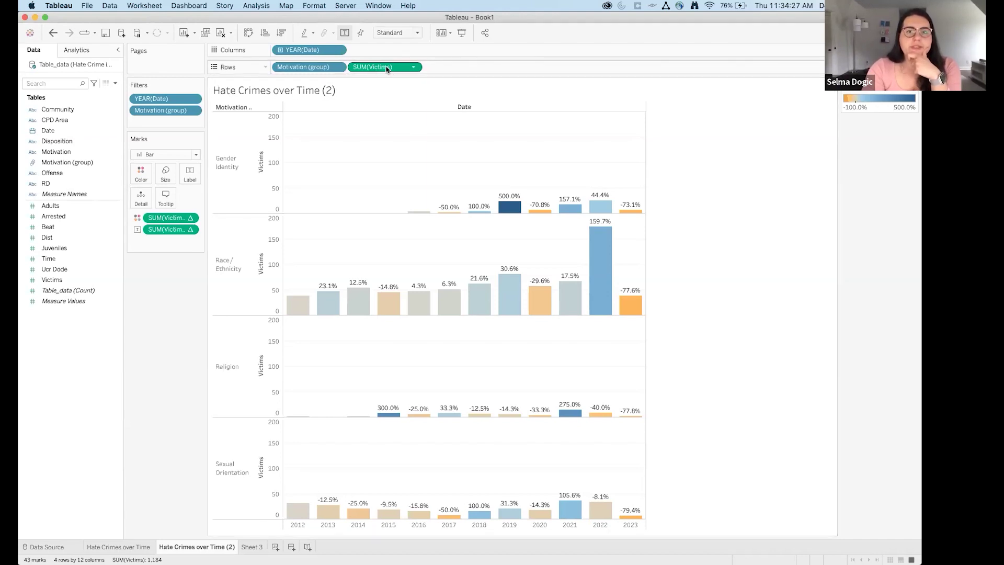
drag(387, 69, 202, 303)
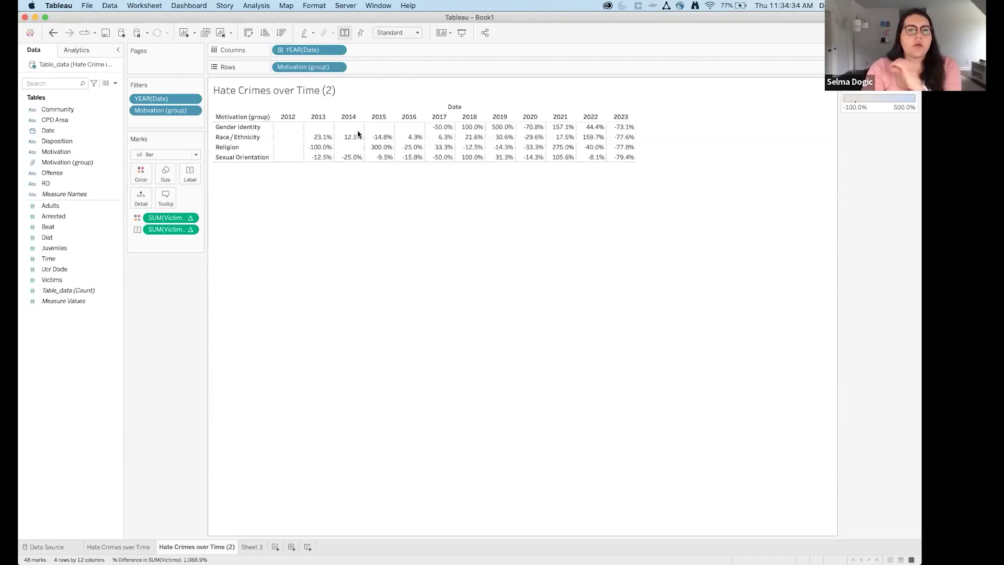
click(197, 154)
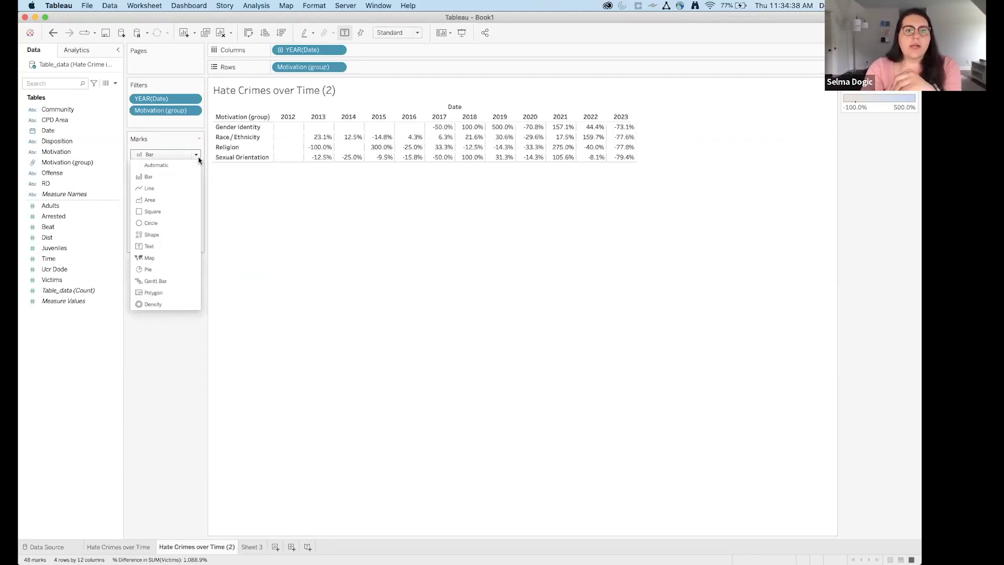
click(175, 224)
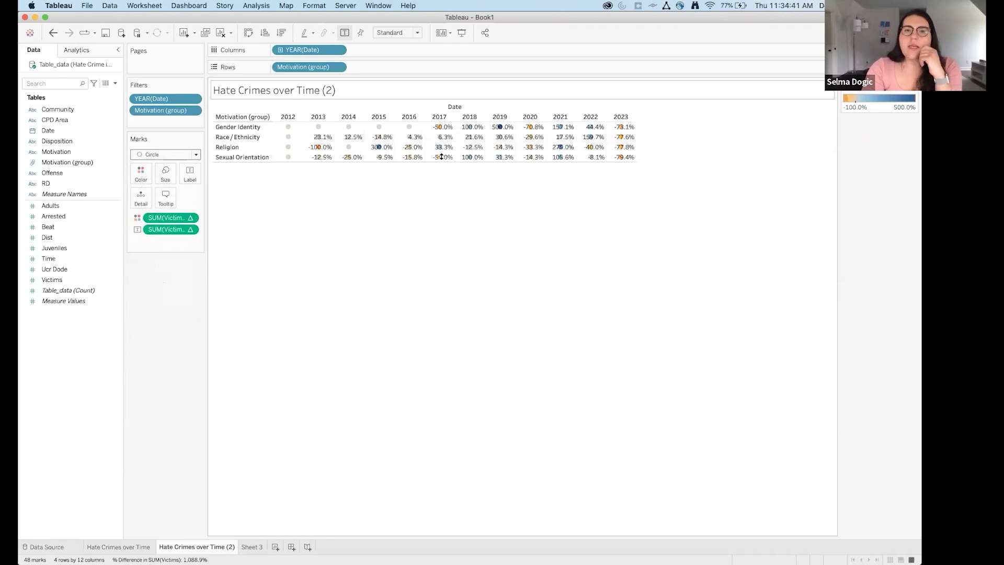
Set the sheet's fit to Entire View and restore the workbook window to its full size
drag(747, 18, 747, 58)
click(397, 76)
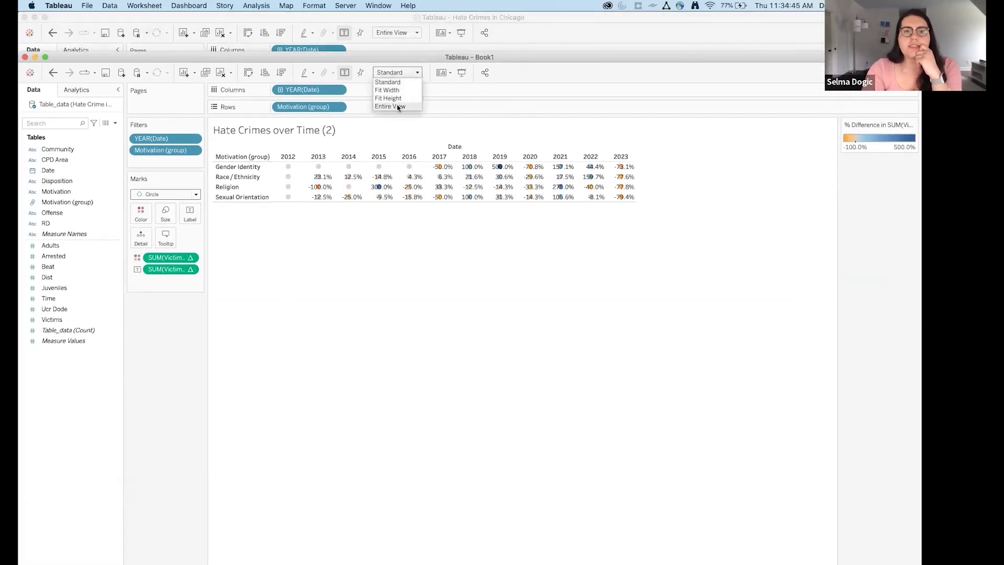
click(398, 107)
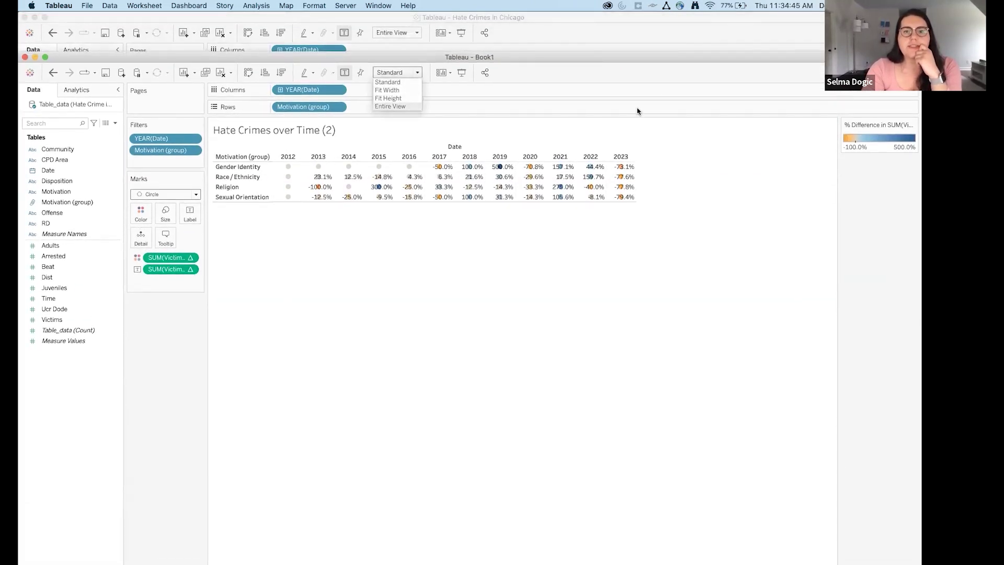
double_click(719, 59)
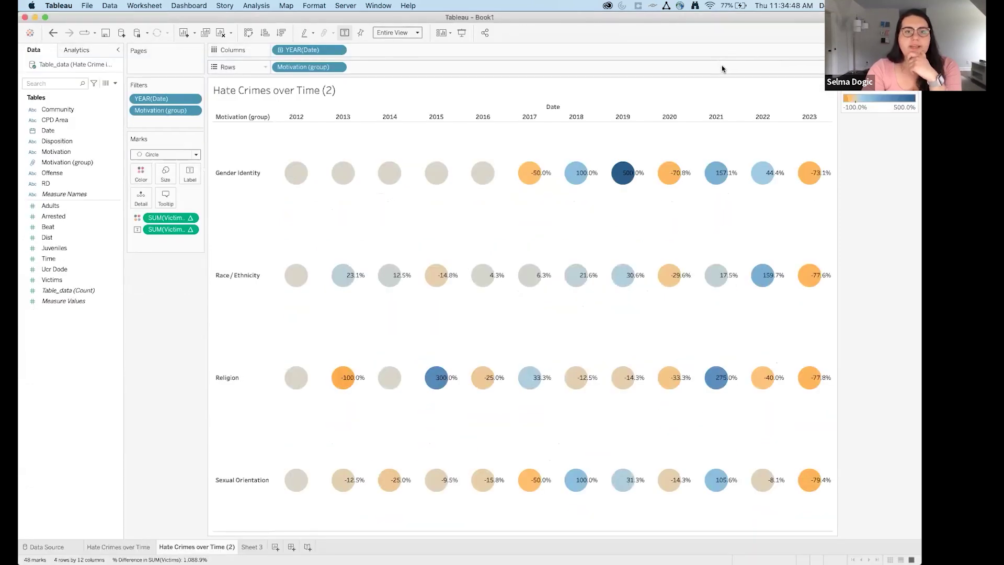
Align the mark labels to the middle center of the circles
click(190, 178)
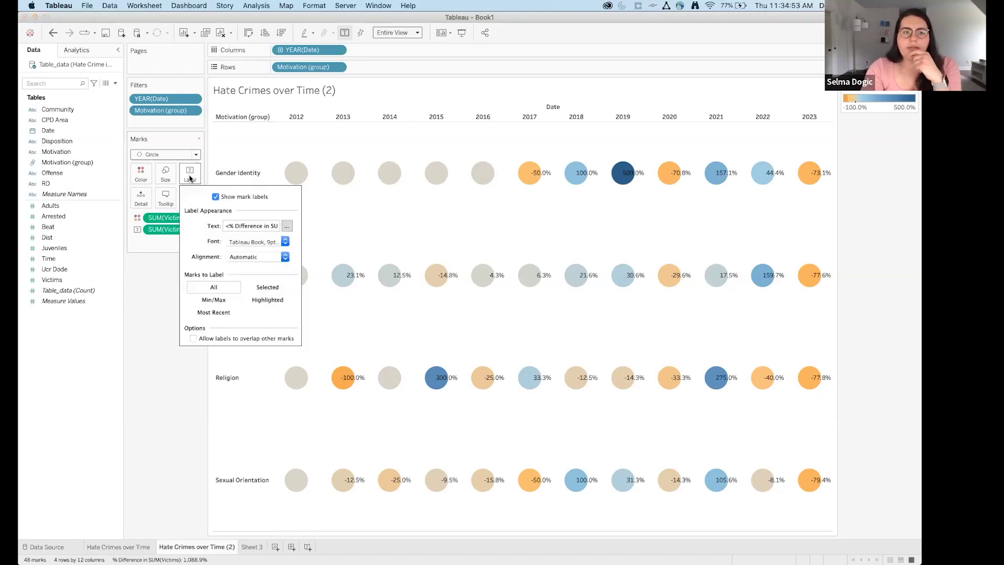
click(273, 258)
click(251, 308)
click(251, 354)
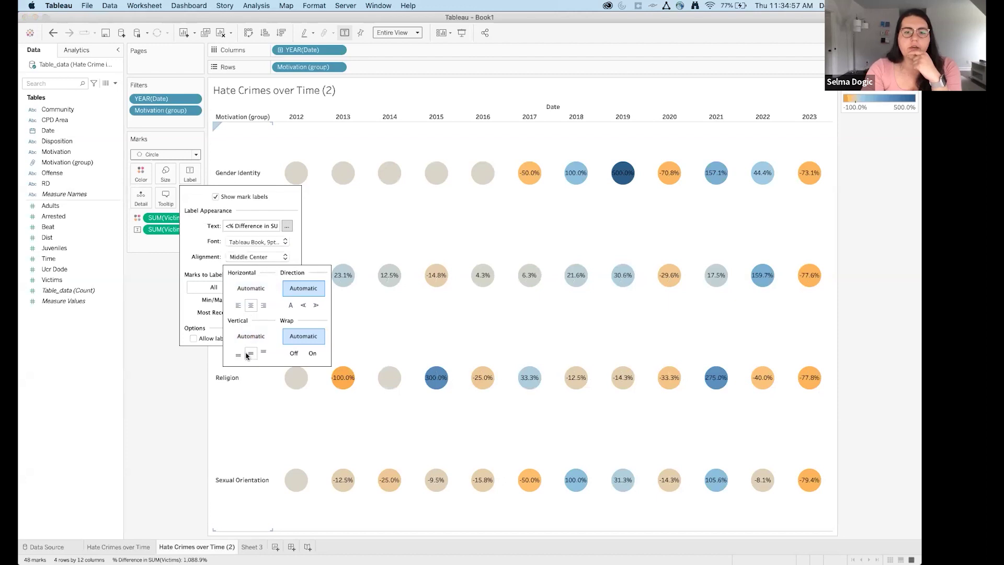
click(169, 415)
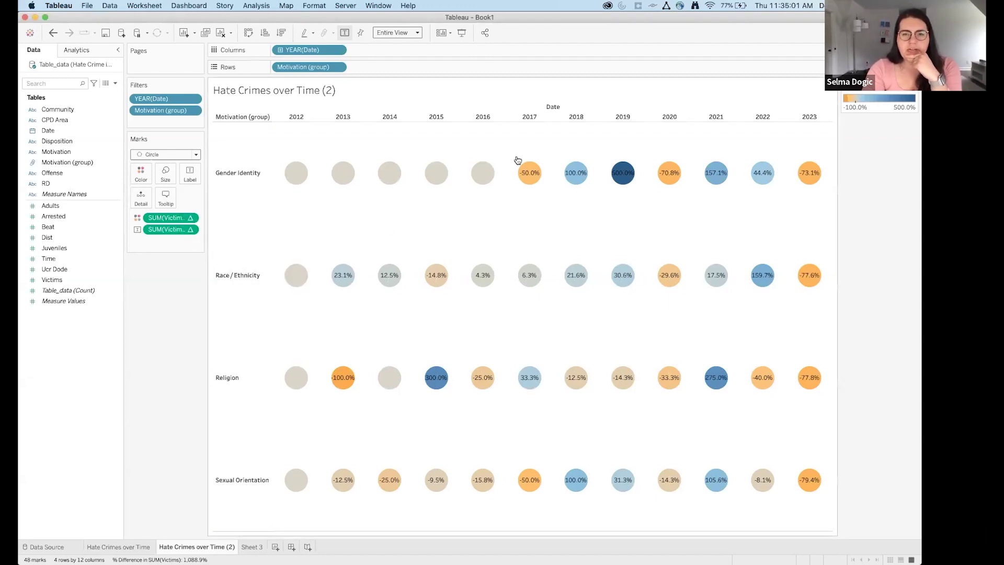
Size the circles by the percent difference in SUM(Victims), keeping the same measure on Color and Label
mouse_move(520, 165)
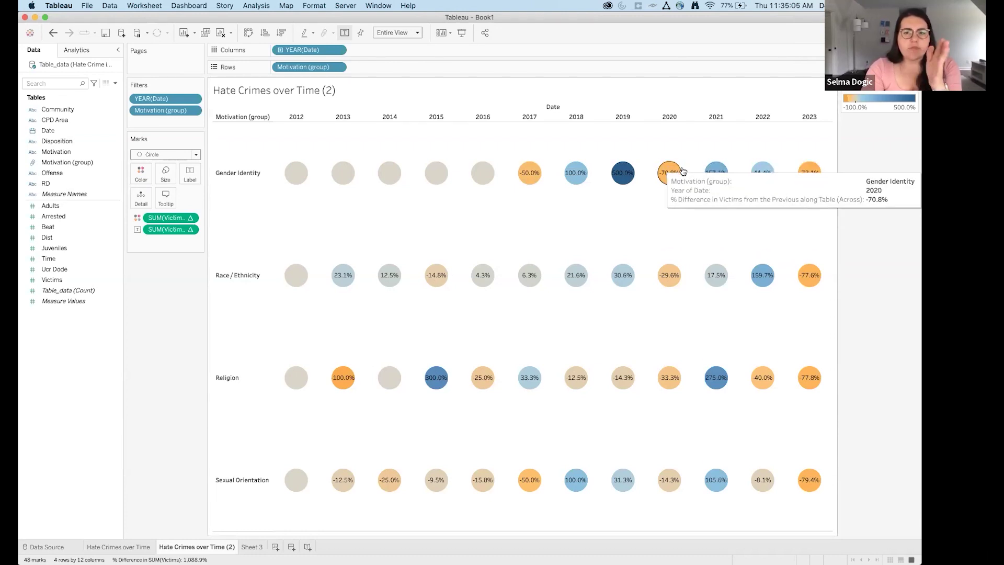
mouse_move(624, 173)
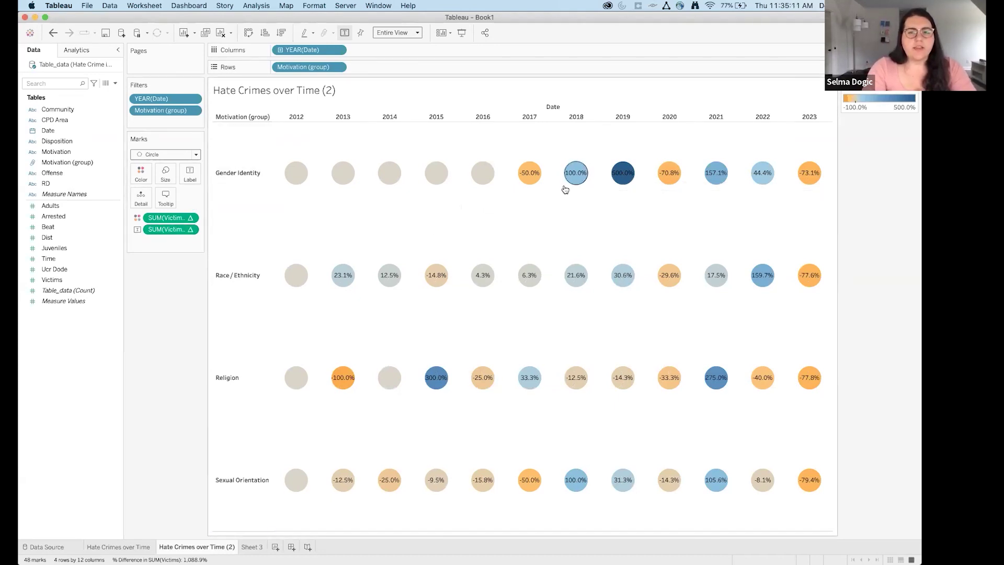
mouse_move(583, 182)
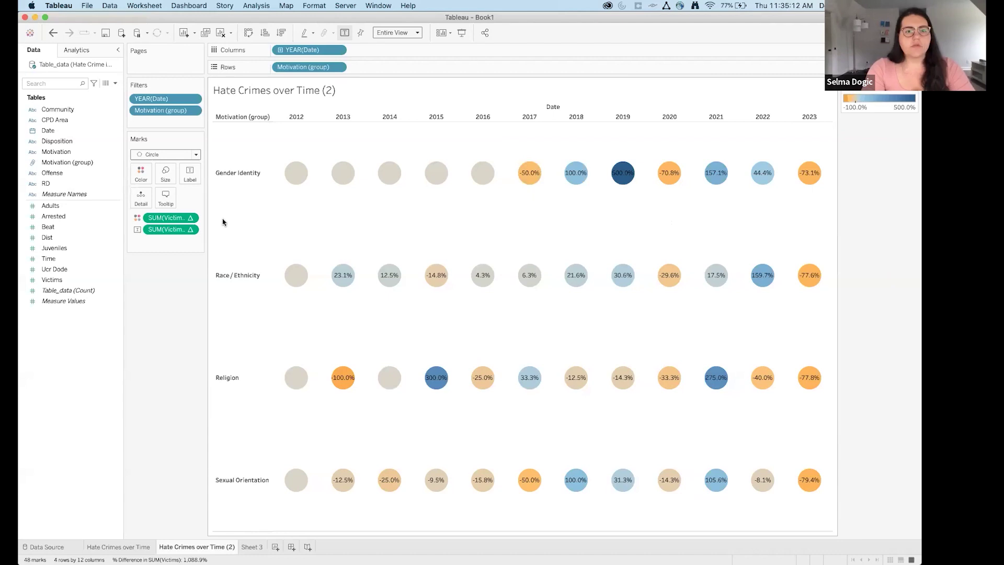
drag(178, 234, 165, 180)
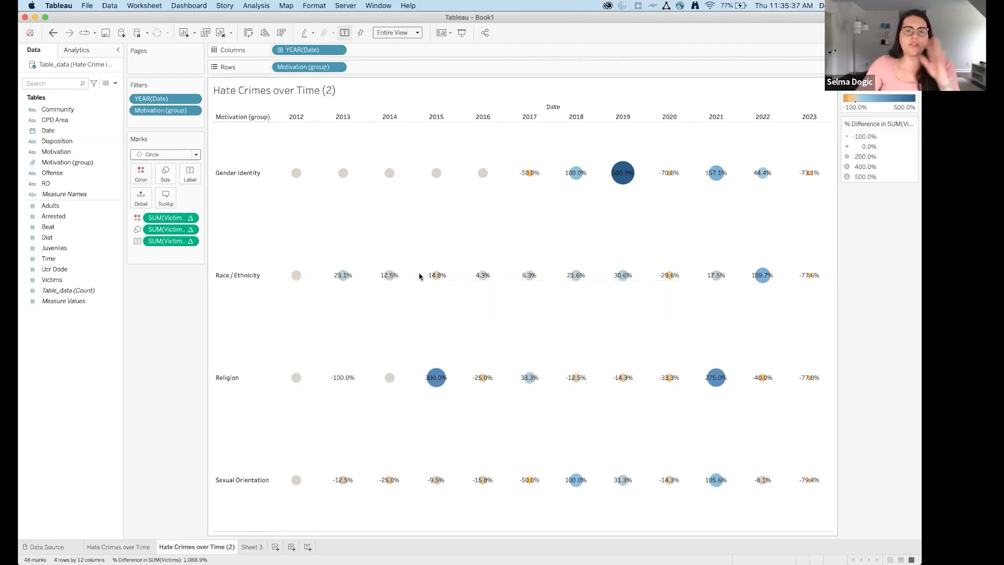
mouse_move(574, 176)
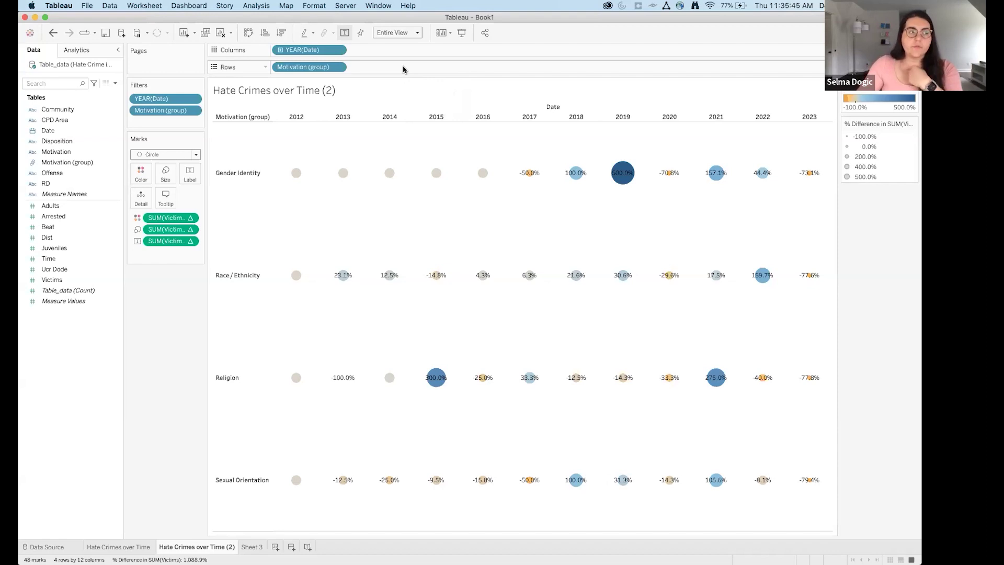
double_click(381, 69)
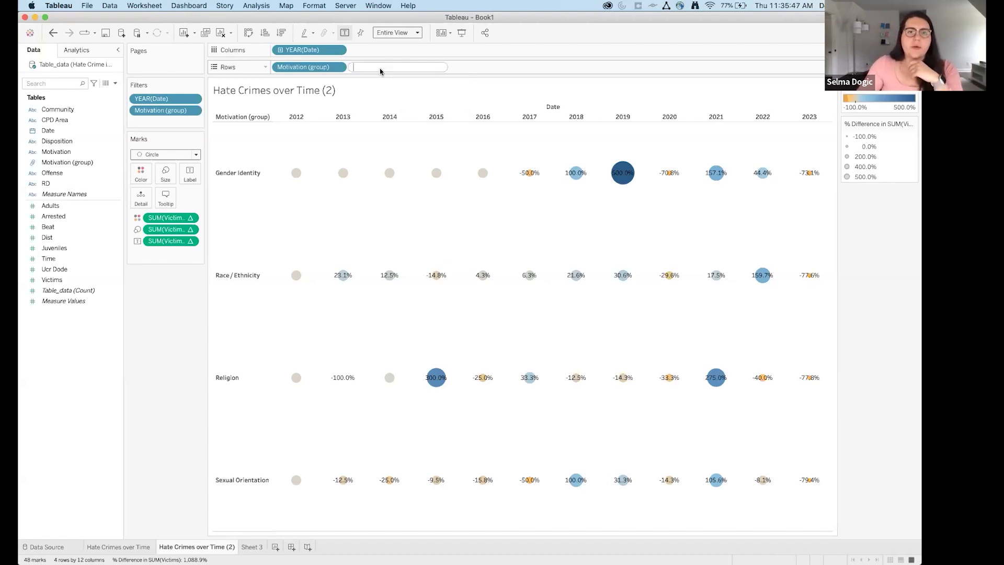
key(Return)
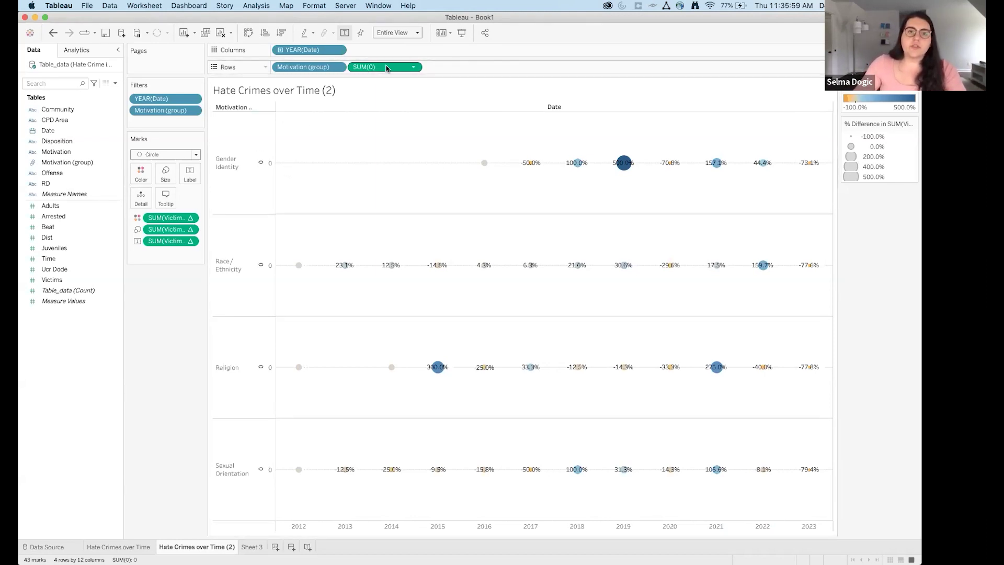
click(413, 67)
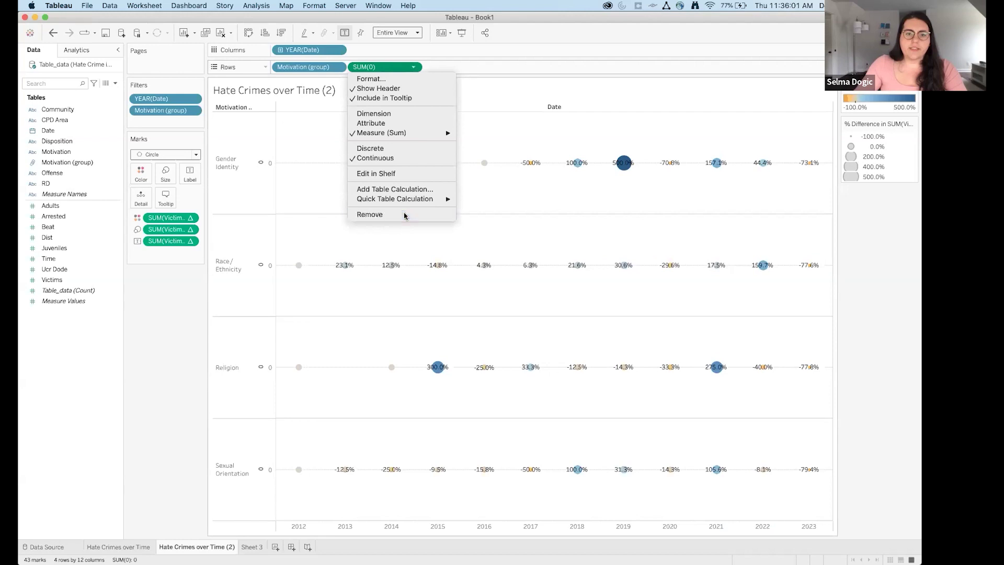
click(404, 216)
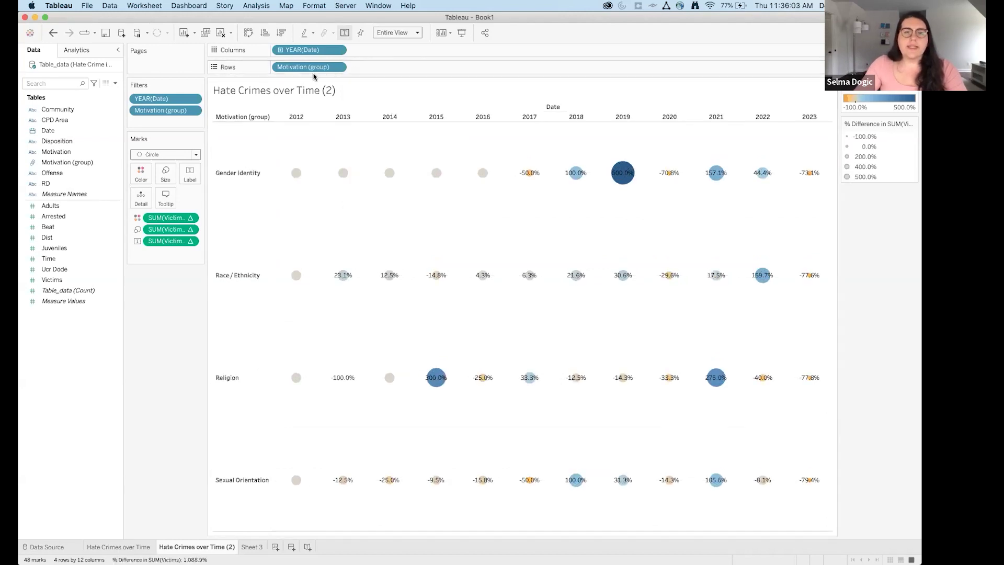
Add a placeholder measure of 0 to Rows after Motivation (group) and hide its axis header
double_click(363, 69)
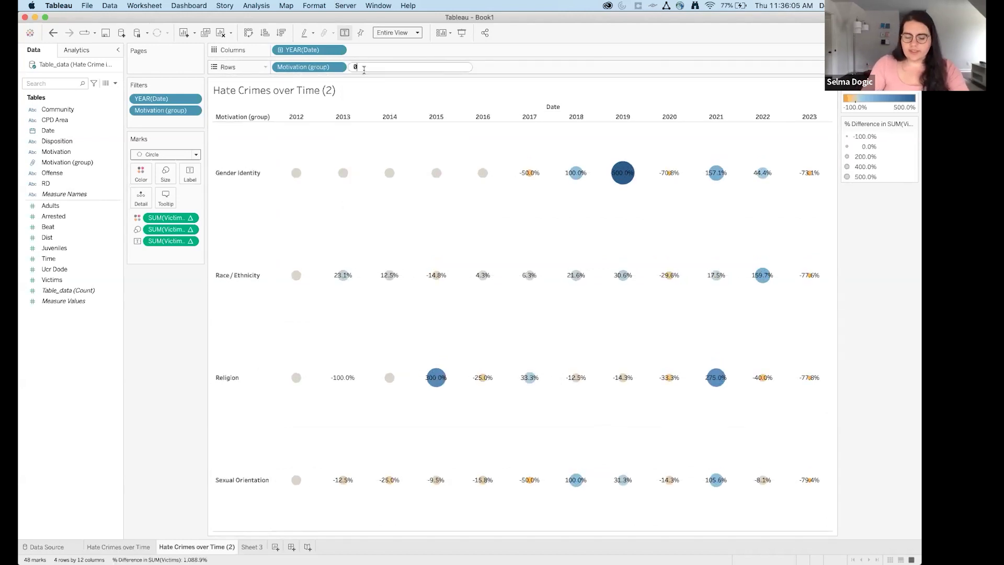
text(0)
key(Return)
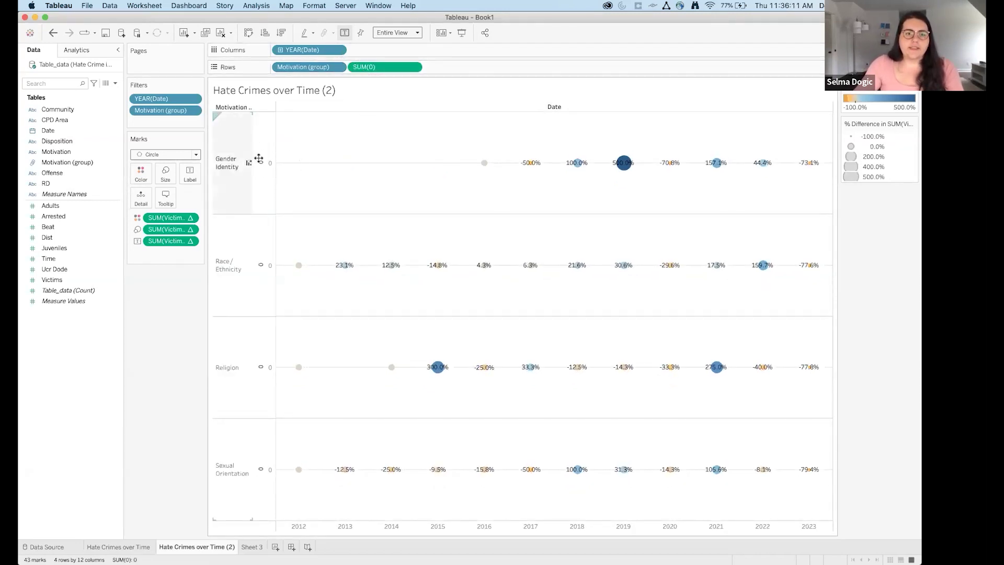
click(271, 168)
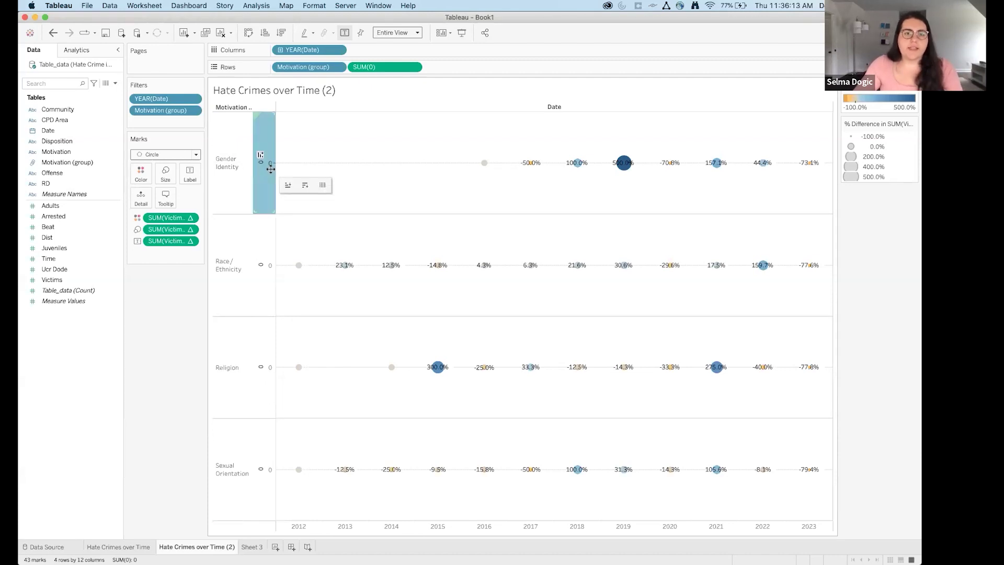
click(416, 68)
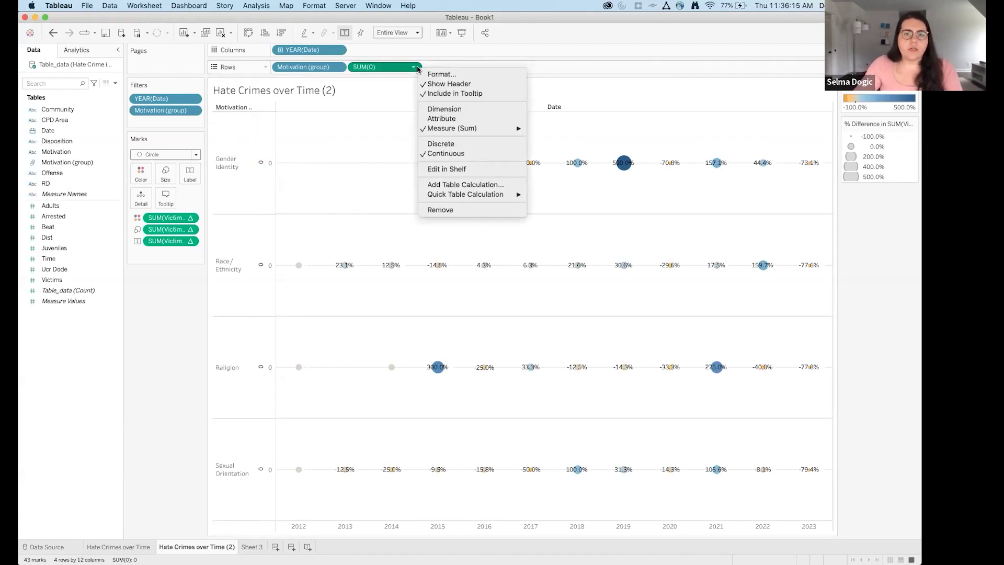
click(428, 86)
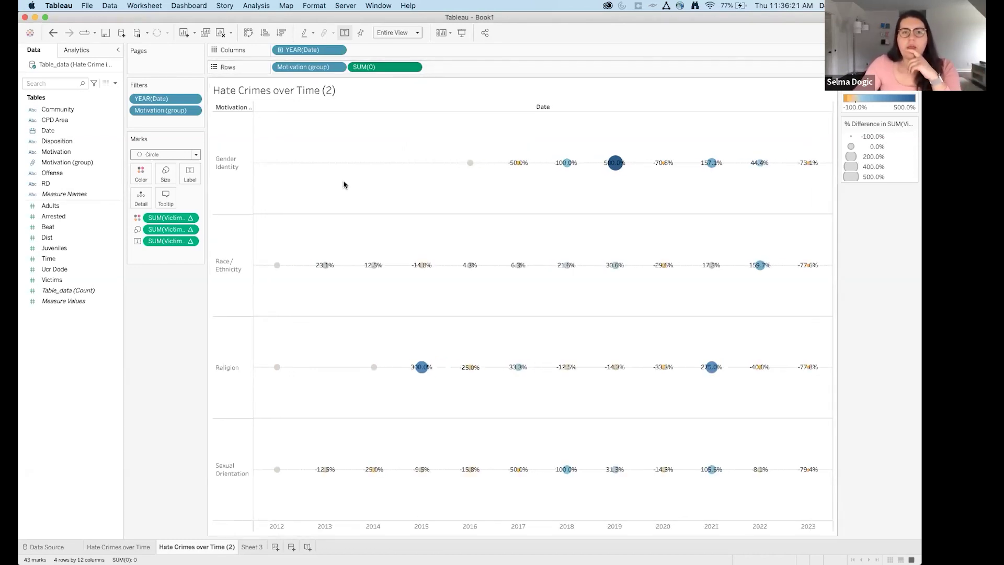
Enlarge the circles to past the middle of the size range so the percentage labels fit inside the bigger ones
click(165, 174)
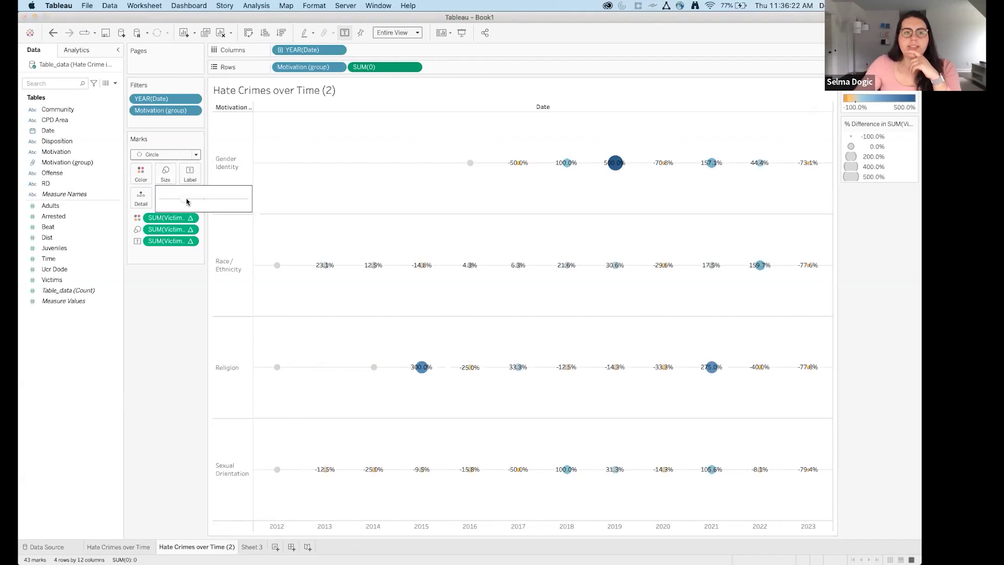
drag(187, 202, 213, 203)
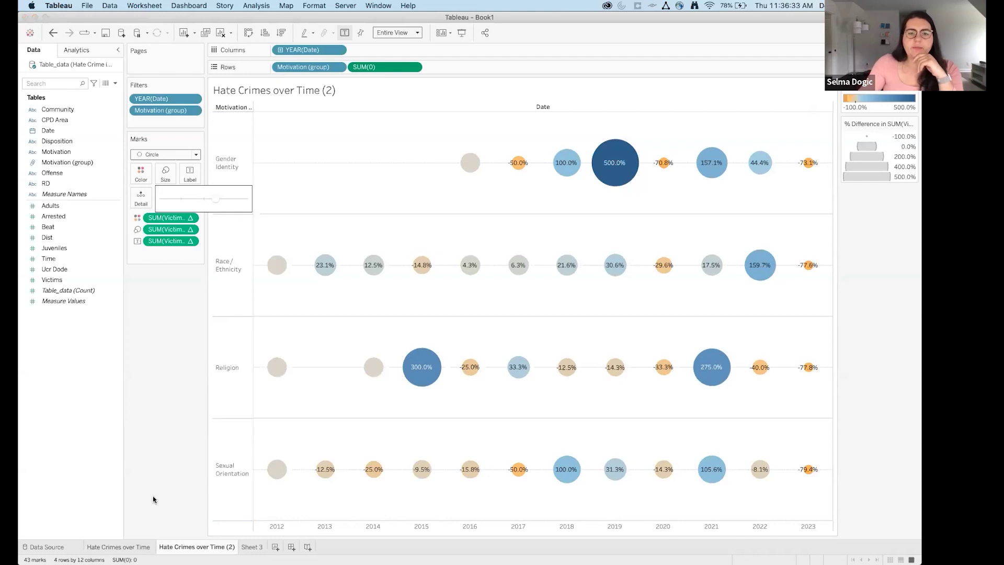
click(208, 550)
Rename the Hate Crimes over Time (2) sheet as Hate Crimes over Time by Motivation Group
double_click(211, 550)
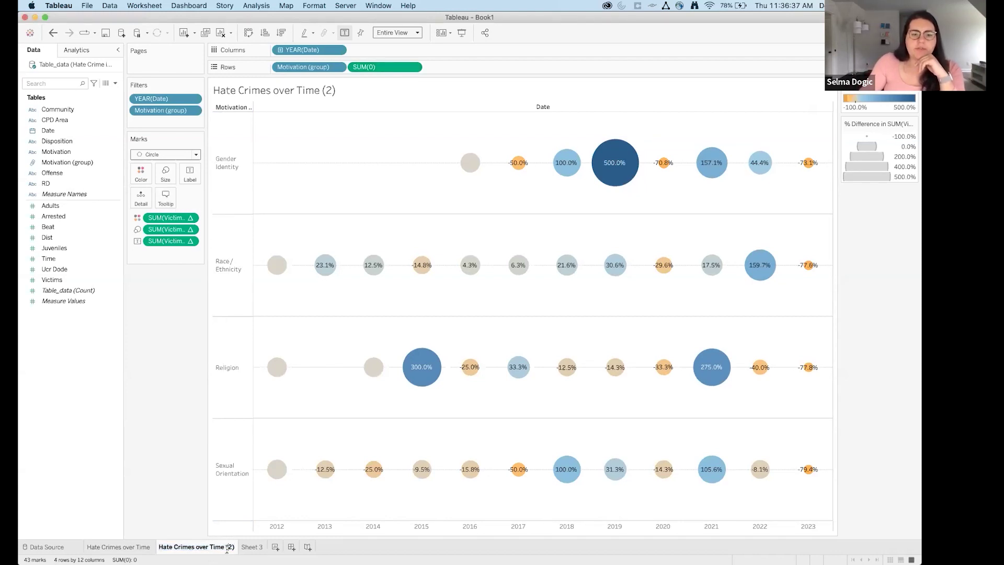
key(BackSpace)
key(BackSpace)
key(BackSpace)
text(by)
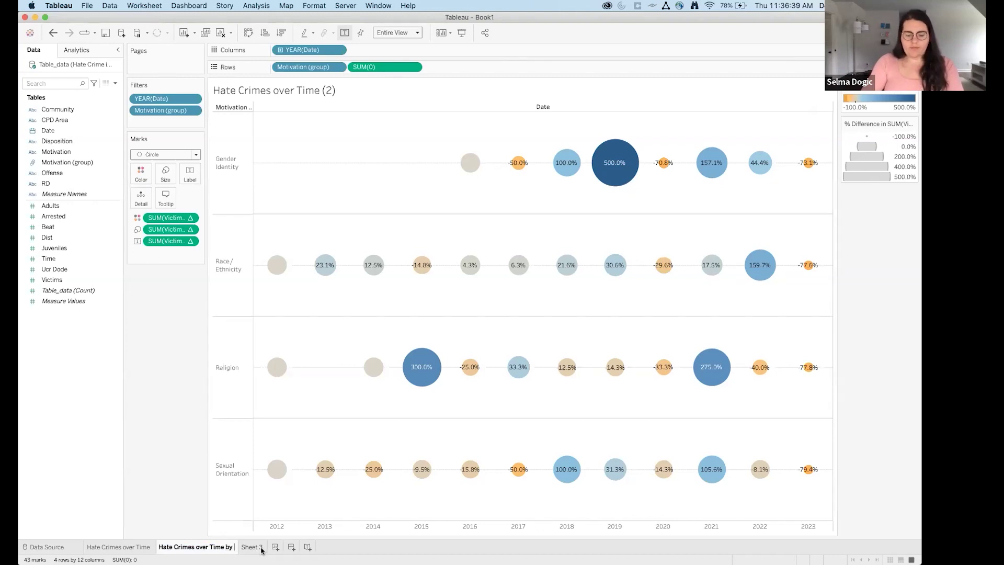
text( Motic)
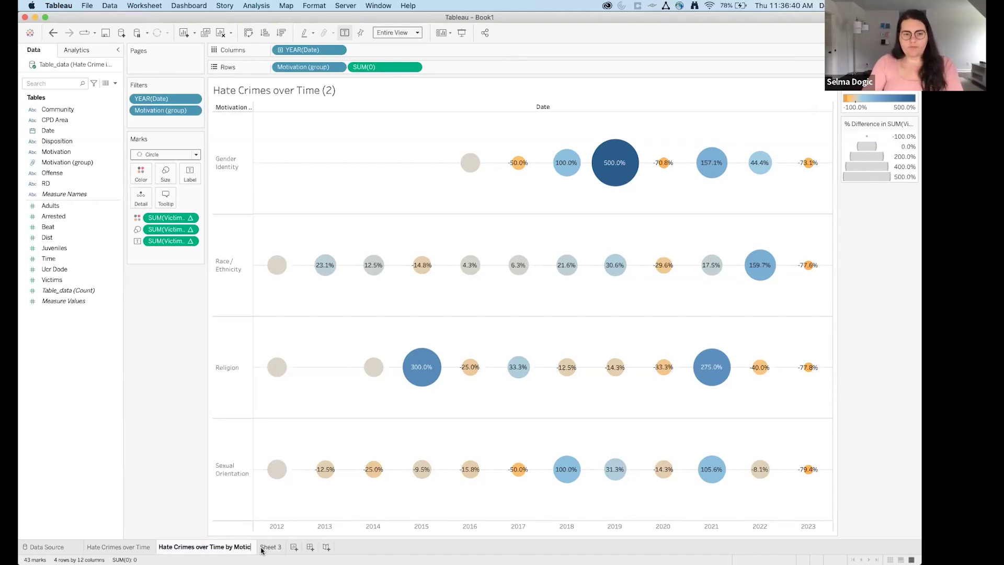
text(ation Group)
key(Return)
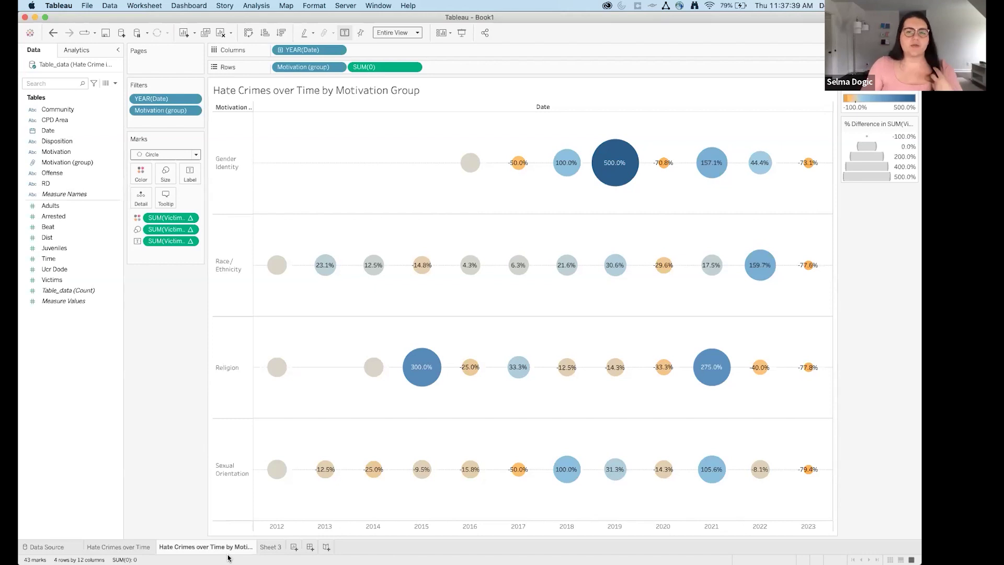
Switch to Chrome and examine the charts on the Chicago Police Hate Crime Dashboard, including the share of incidents by bias motivation
click(457, 557)
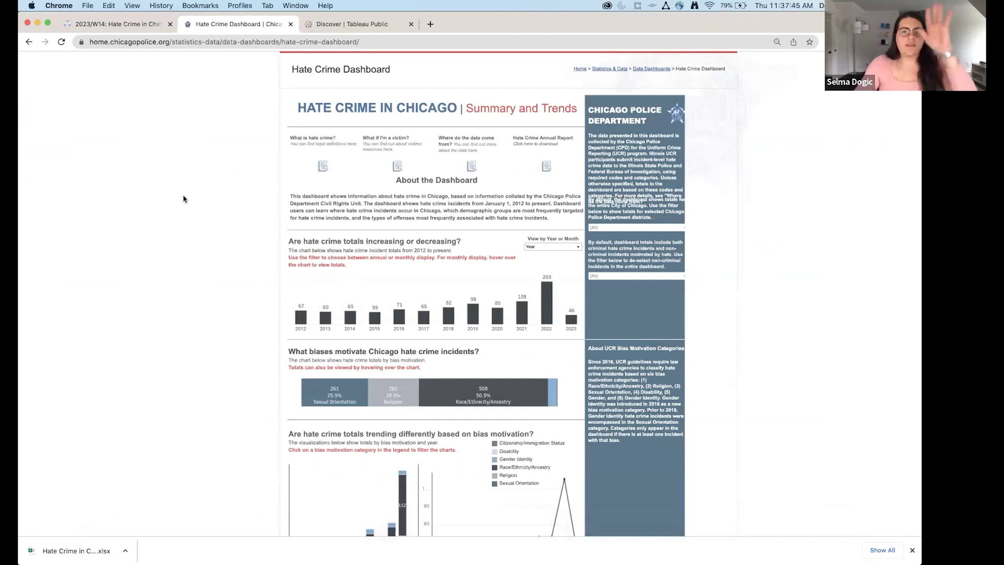
scroll(183, 198, down, 3)
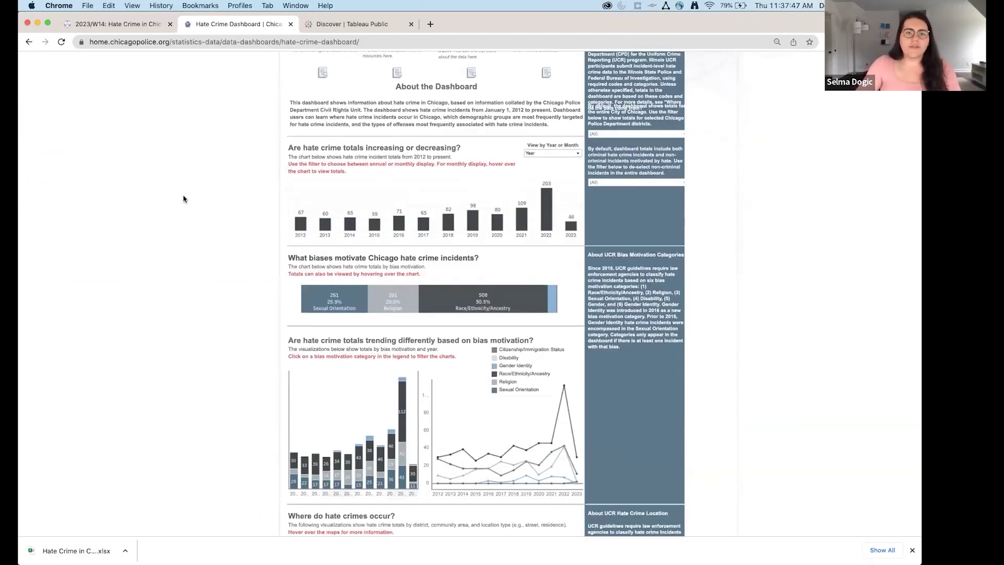
scroll(183, 199, up, 3)
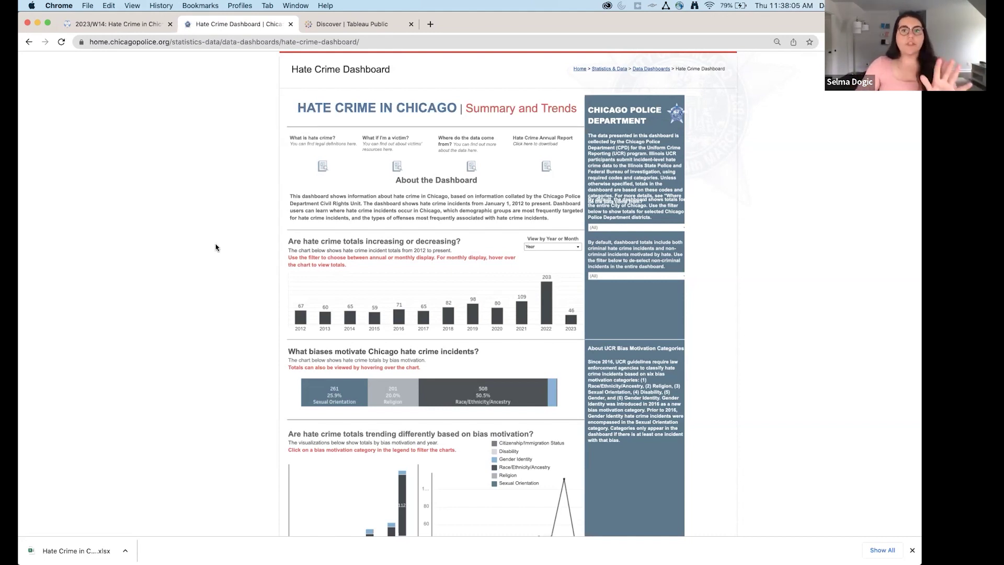
scroll(216, 248, down, 15)
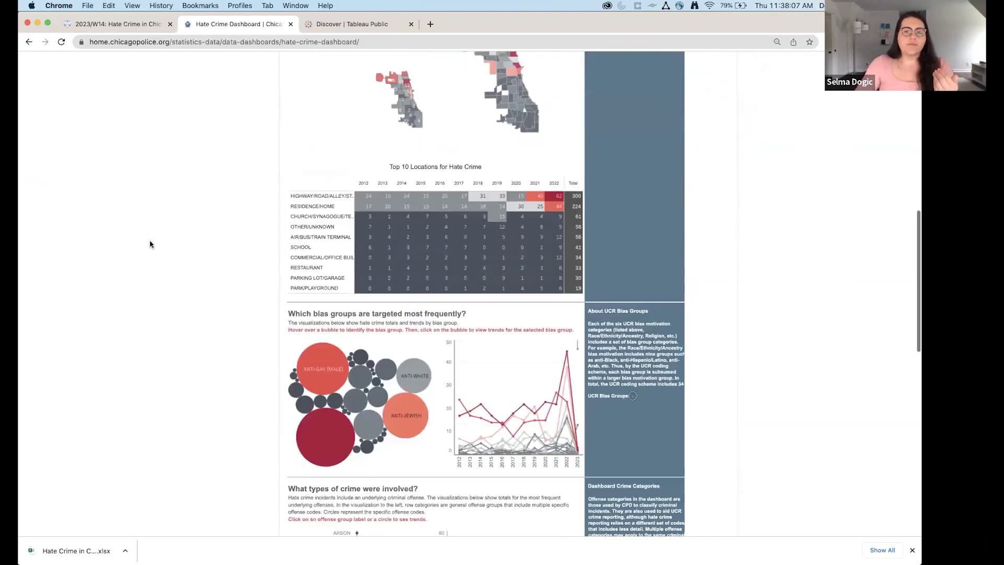
scroll(209, 197, up, 3)
scroll(186, 319, down, 3)
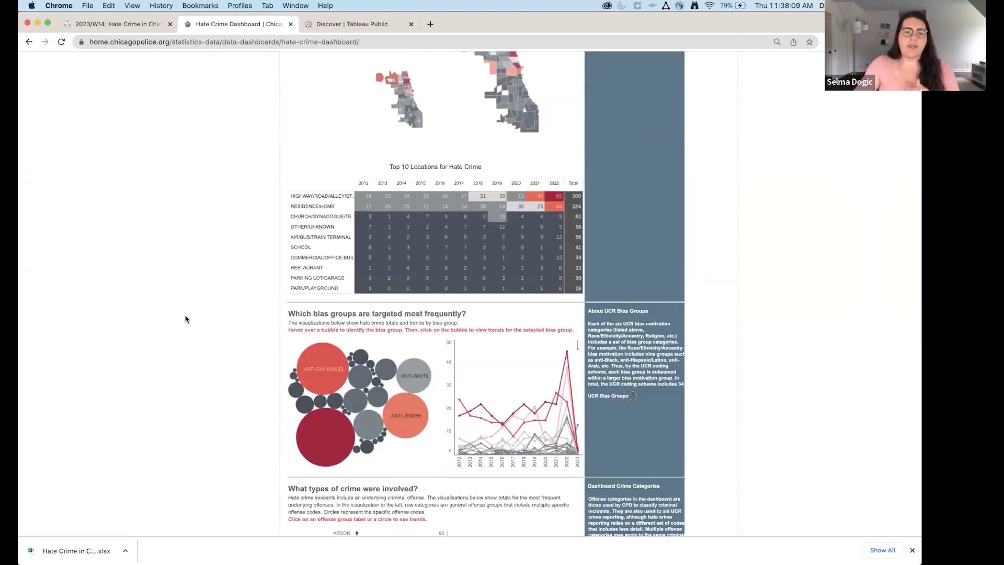
scroll(186, 319, down, 5)
scroll(184, 320, up, 12)
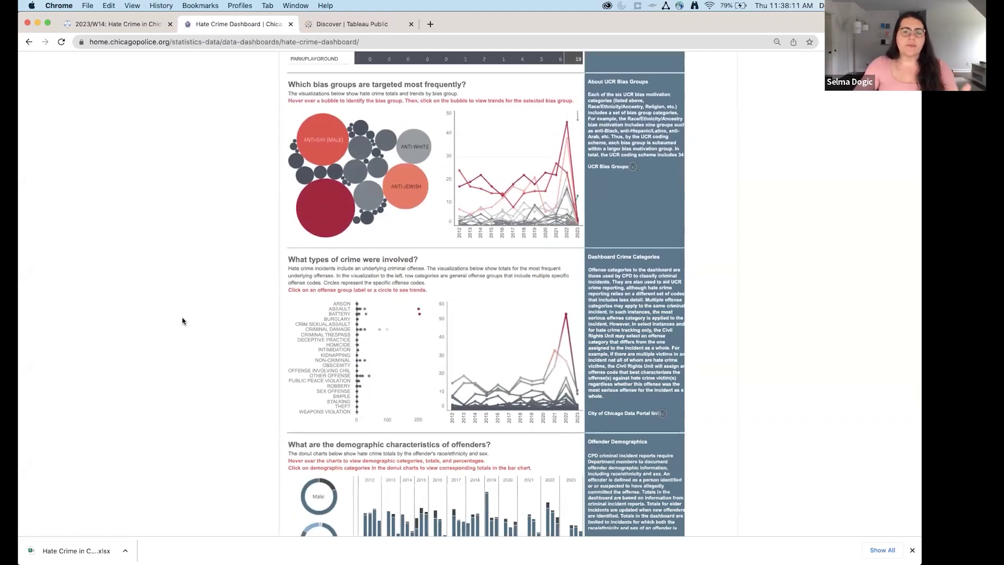
scroll(182, 320, up, 3)
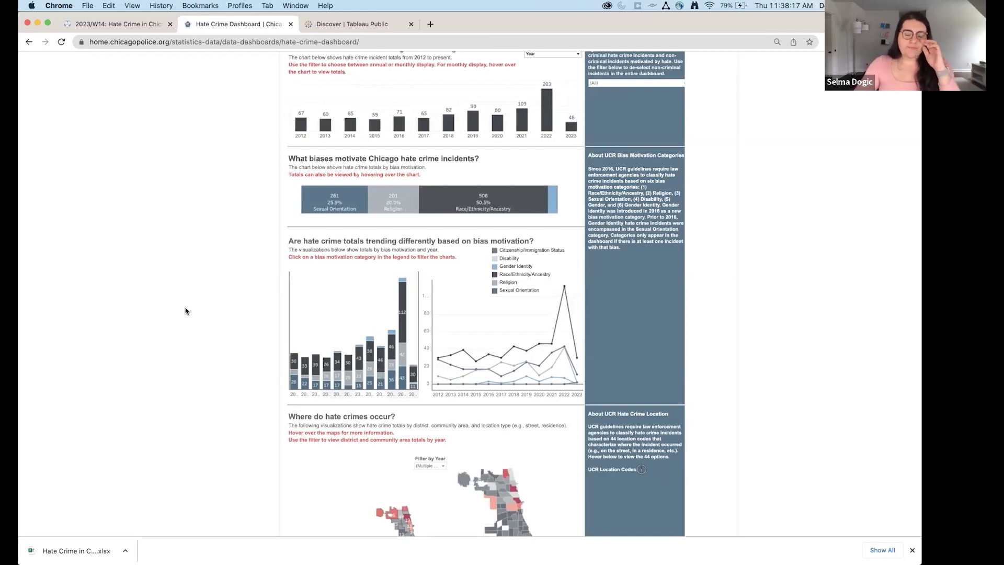
scroll(185, 314, up, 5)
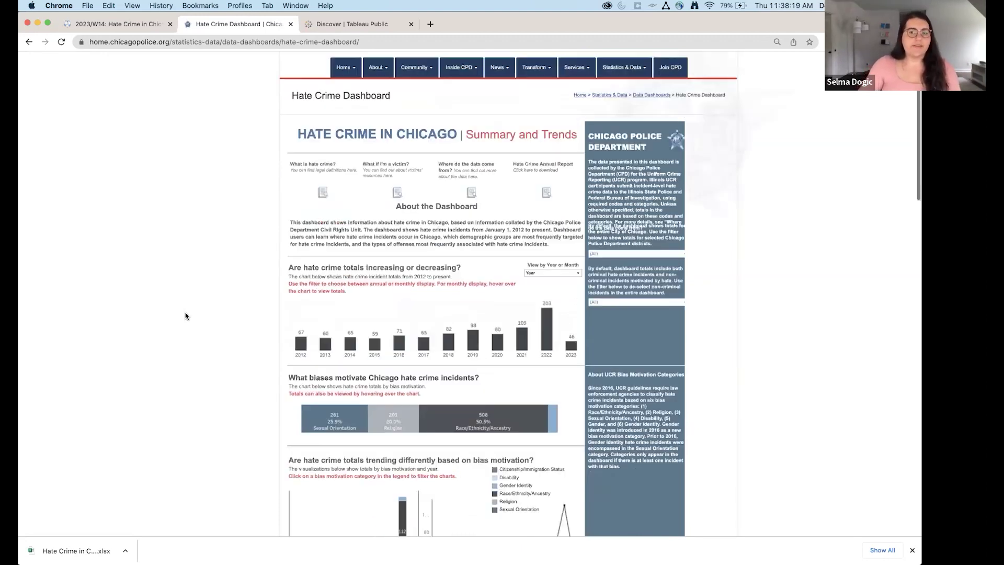
scroll(184, 316, down, 2)
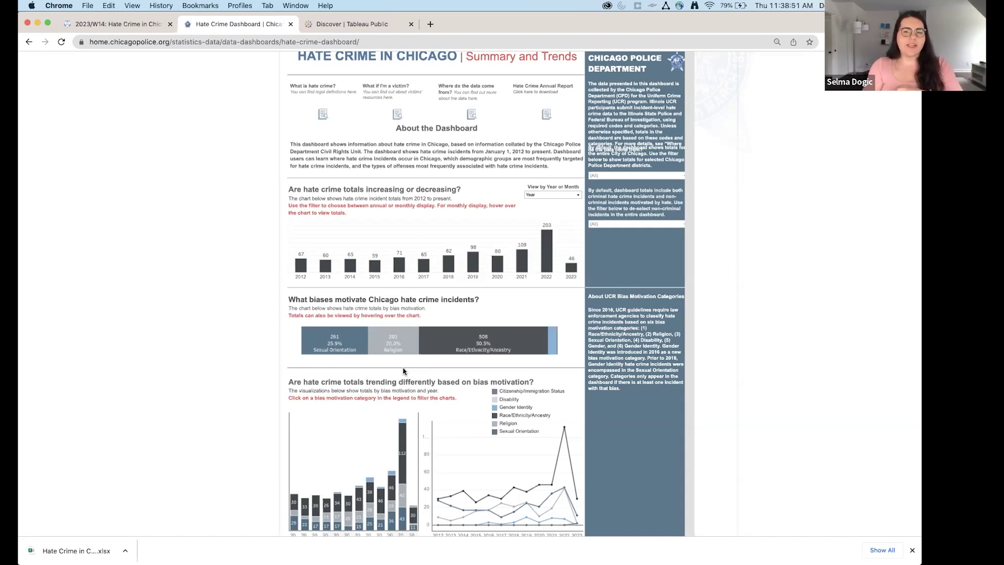
mouse_move(517, 340)
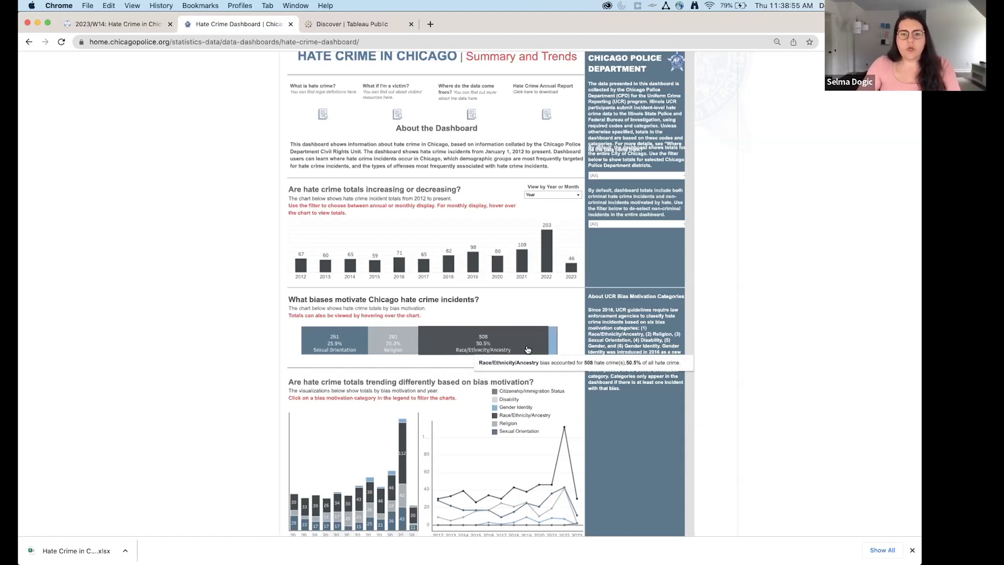
Switch back to the Tableau Book1 workbook and duplicate the Hate Crimes over Time worksheet
key(ctrl+Up)
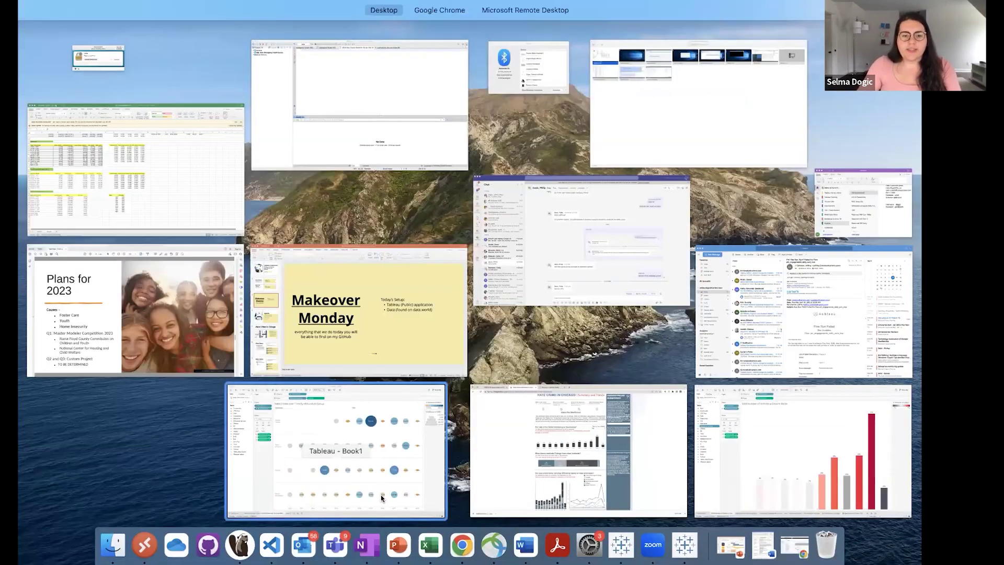
click(381, 494)
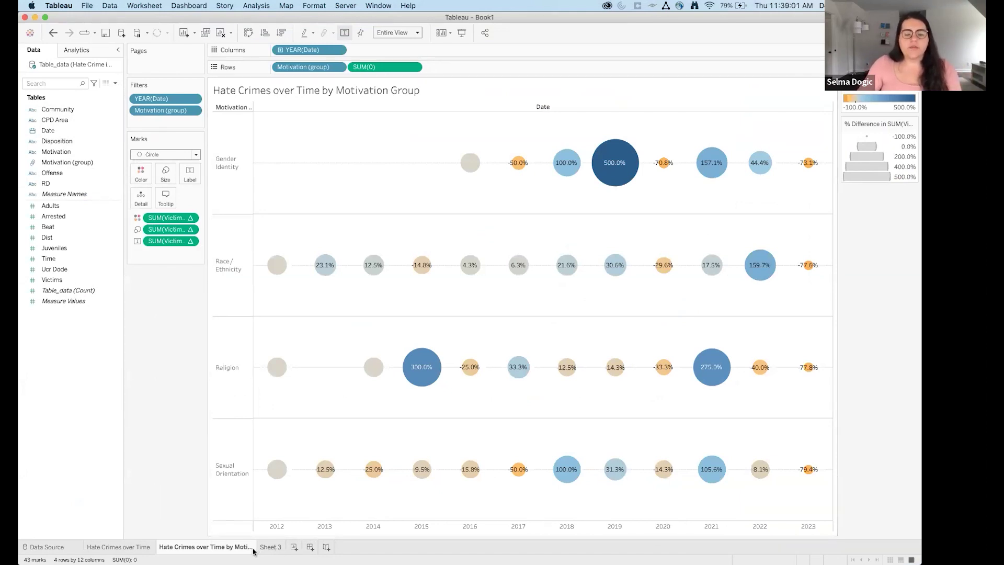
mouse_move(252, 550)
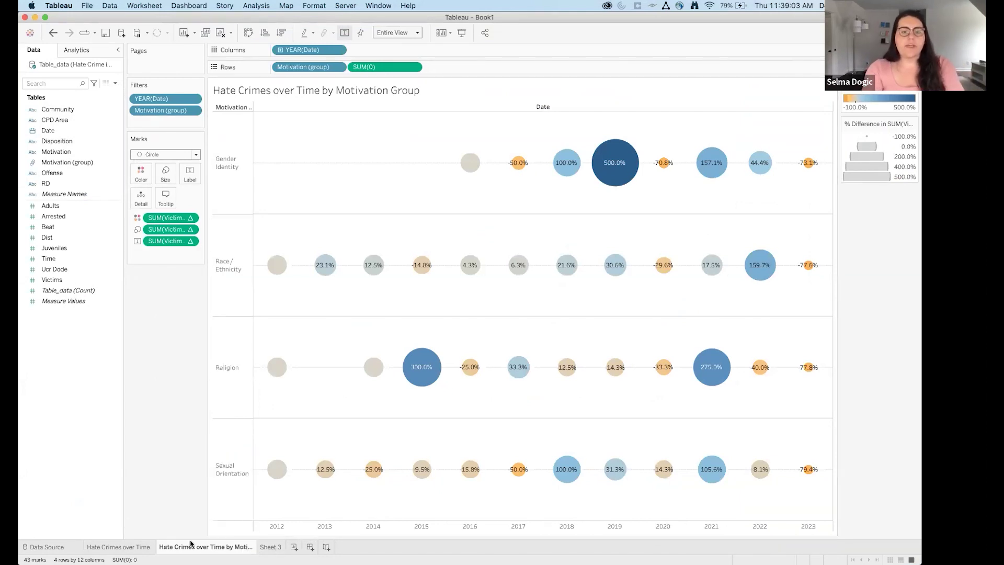
click(122, 547)
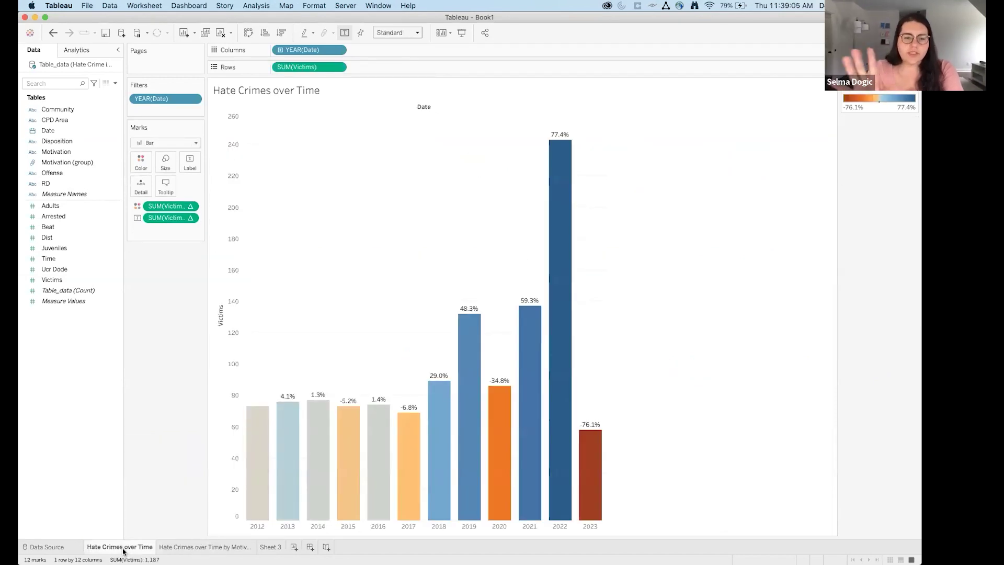
right_click(124, 549)
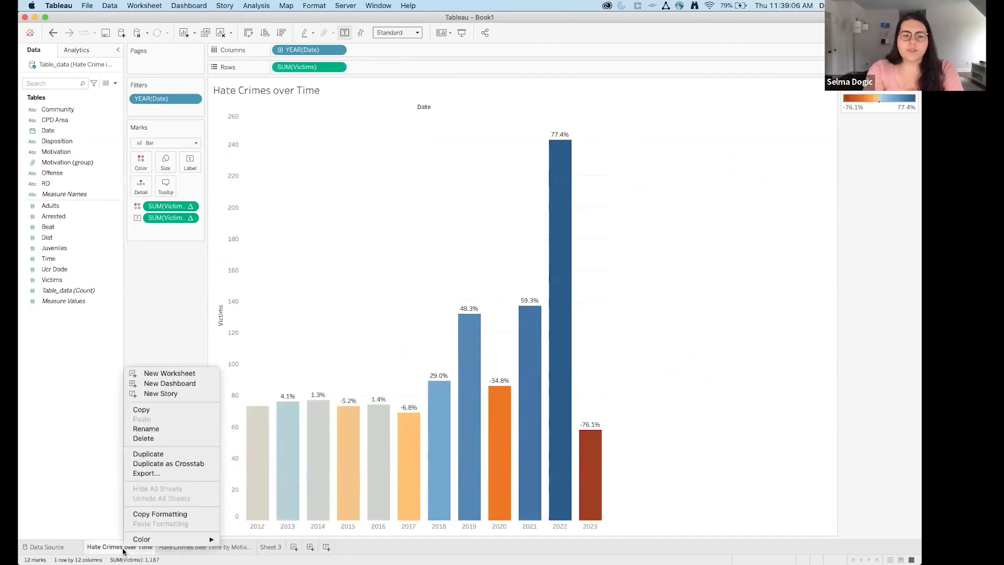
click(149, 454)
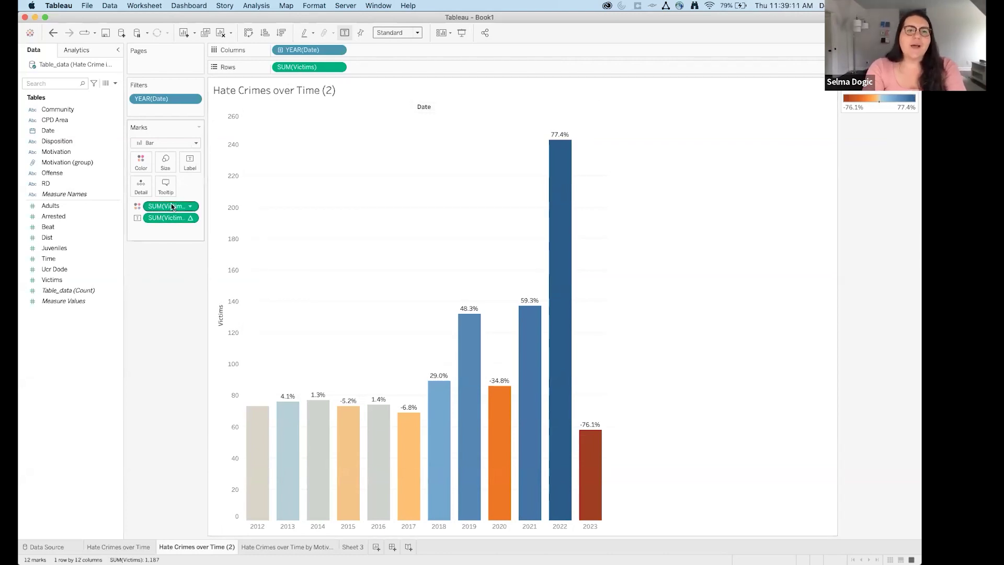
Remove the SUM(Victims) calculations from Color and Label, and replace YEAR(Date) on Columns with Motivation (group)
drag(179, 208, 180, 283)
drag(180, 211, 178, 335)
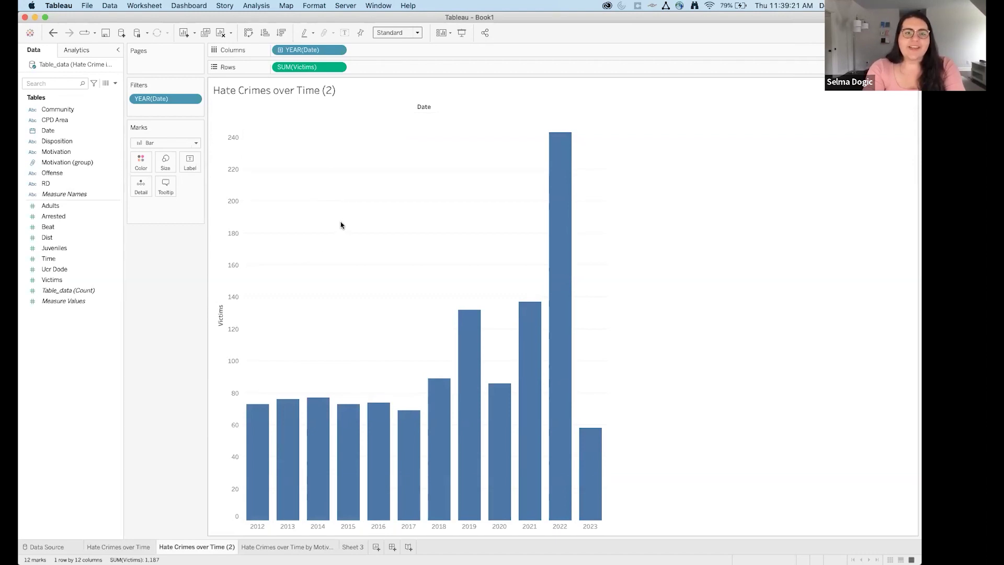
click(67, 151)
double_click(67, 162)
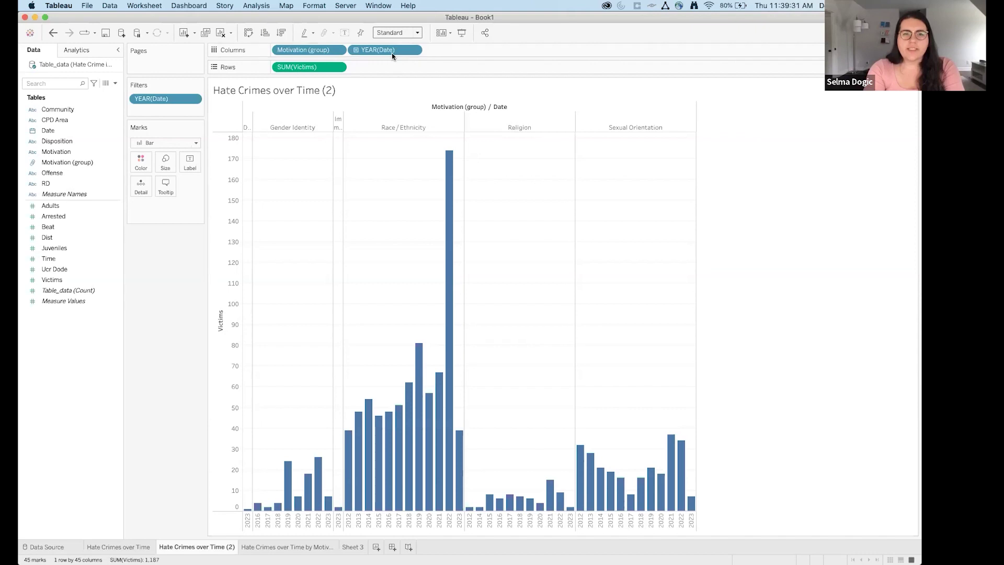
drag(773, 23, 736, 99)
drag(384, 128, 168, 412)
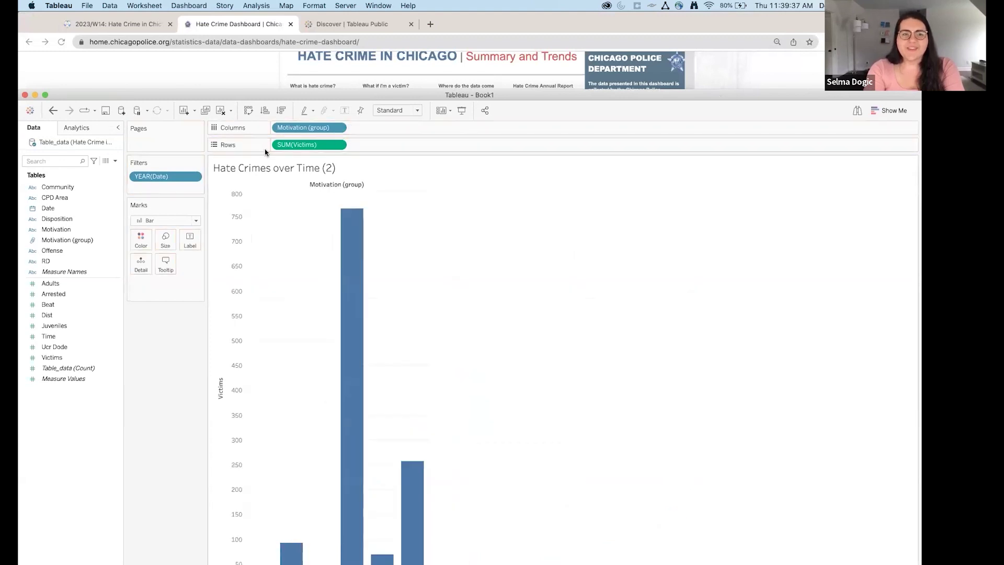
drag(607, 95, 618, 60)
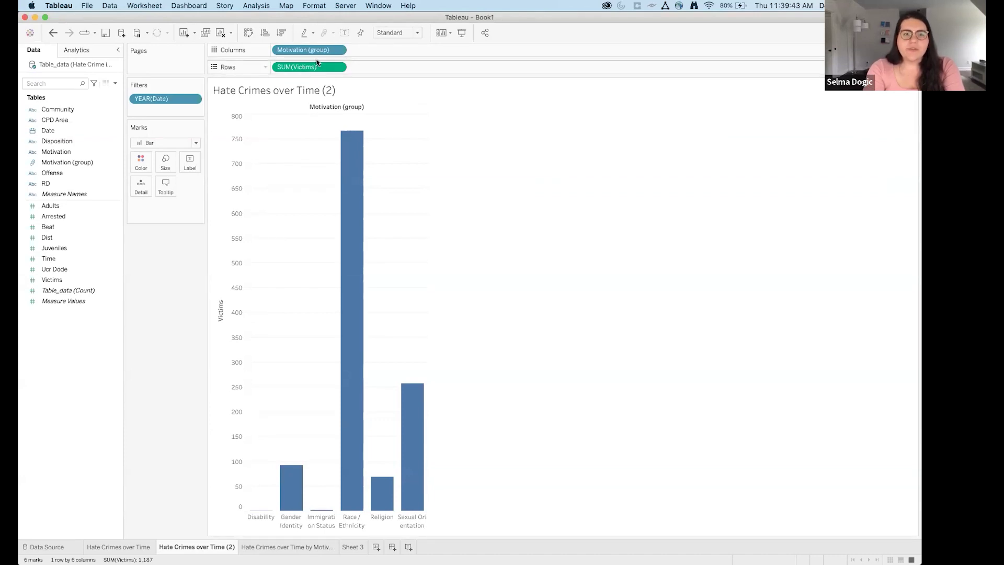
mouse_move(704, 28)
mouse_down()
mouse_move(706, 54)
mouse_move(707, 40)
mouse_up()
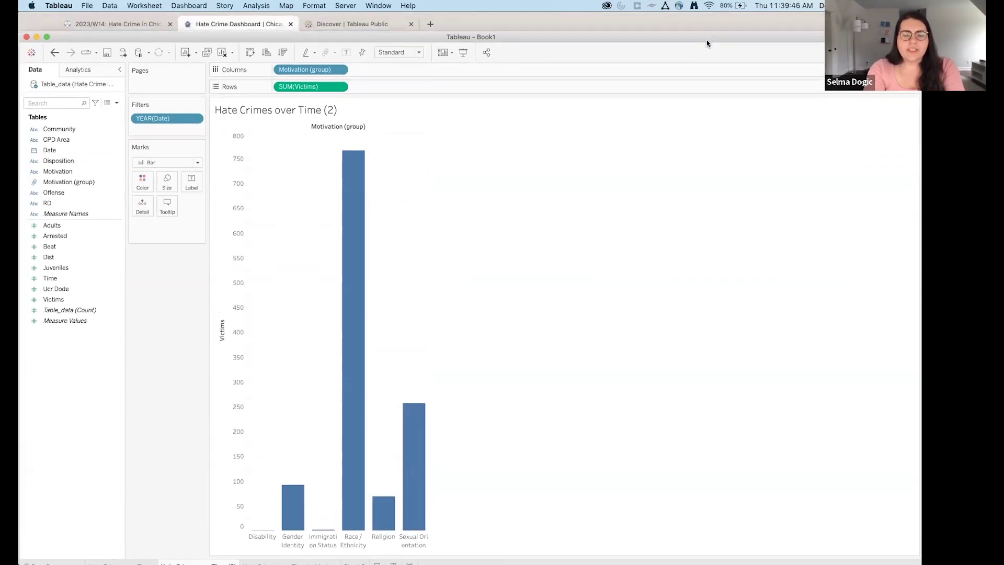
Turn the chart into horizontal bars with SUM(Victims) on Columns and Motivation (group) on Rows, sorted descending by victims
click(250, 53)
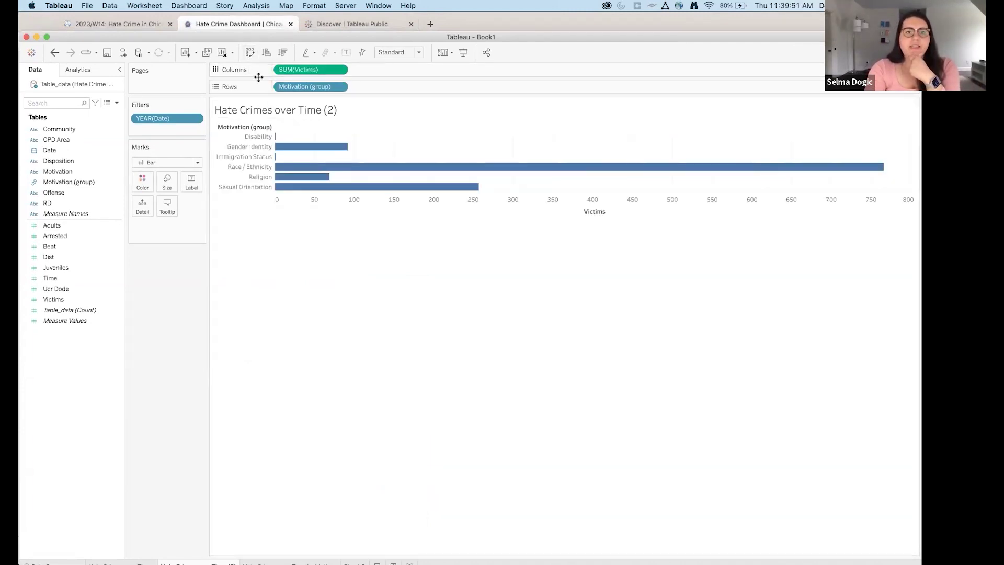
click(252, 56)
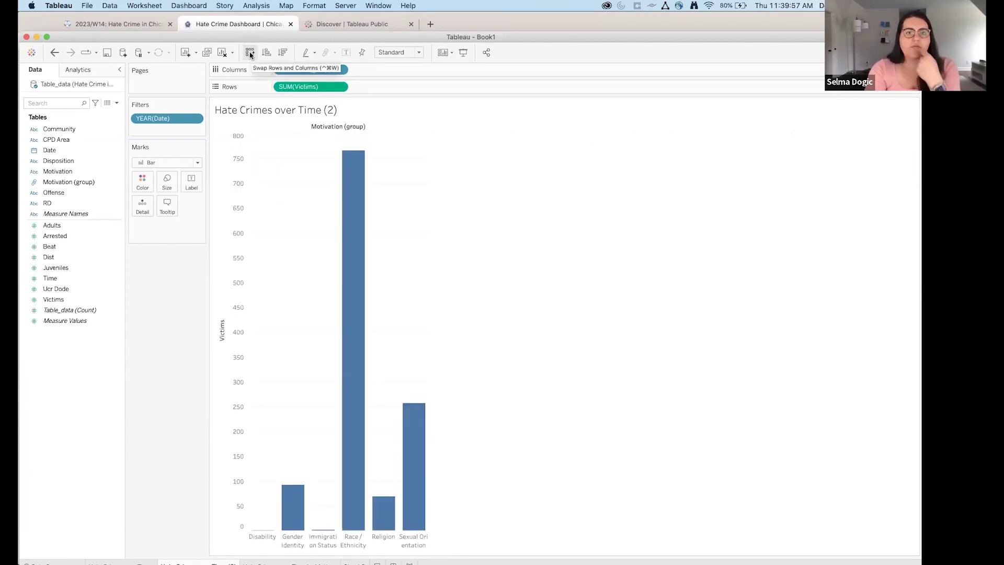
drag(324, 85, 388, 72)
drag(296, 69, 295, 89)
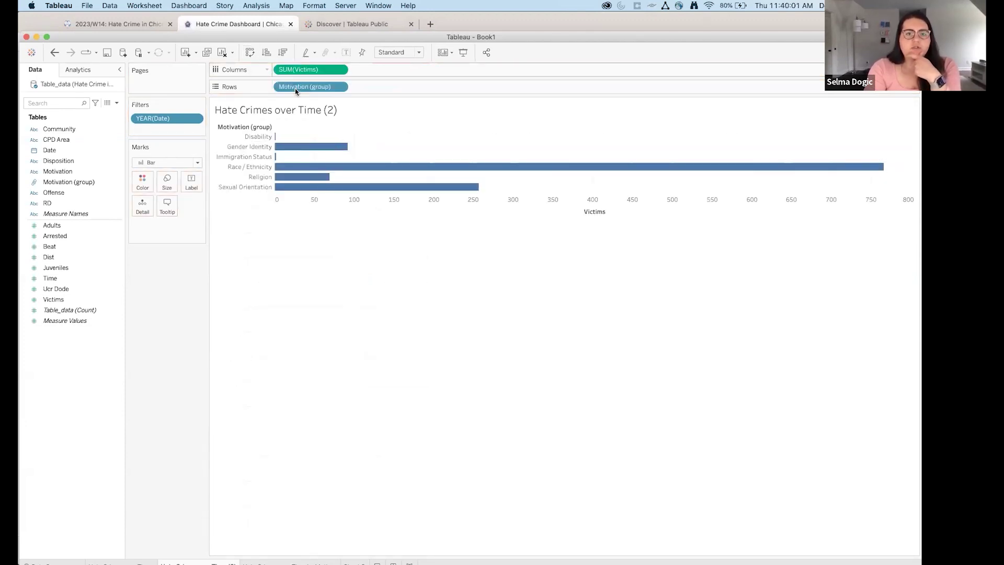
click(284, 57)
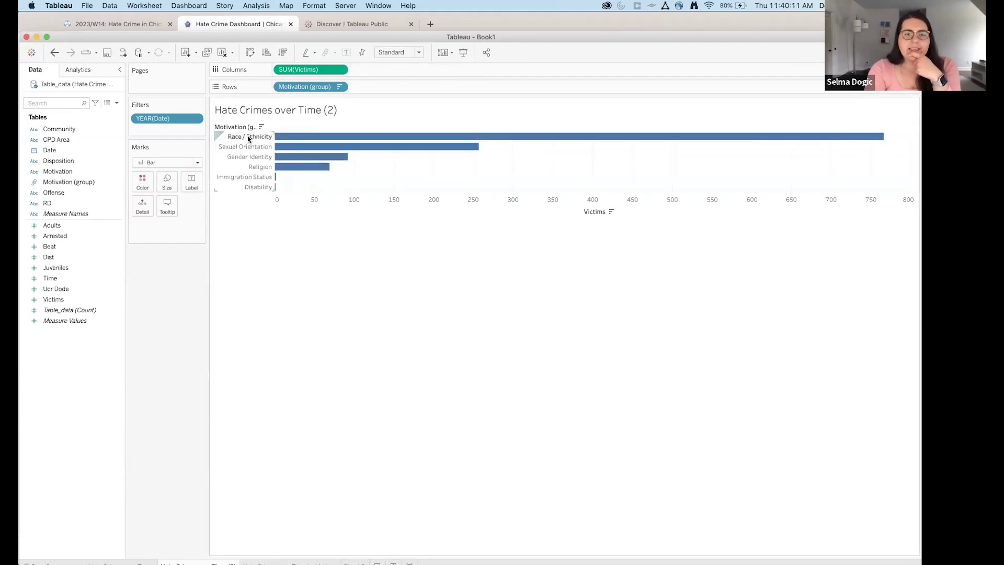
Convert SUM(Victims) to Percent of Total and move it to Label, and add plain Victims to Columns for the bar length
mouse_move(521, 141)
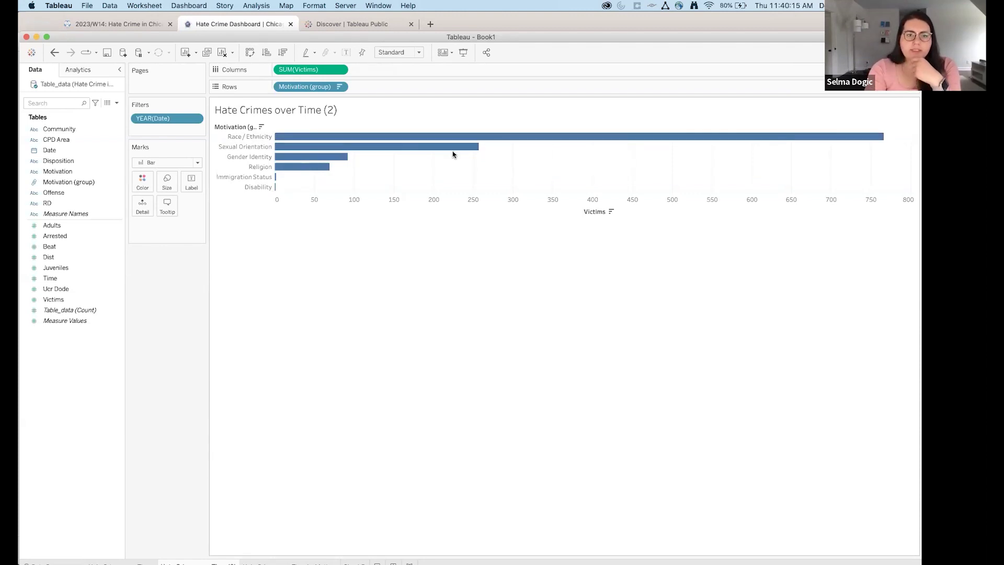
mouse_move(453, 154)
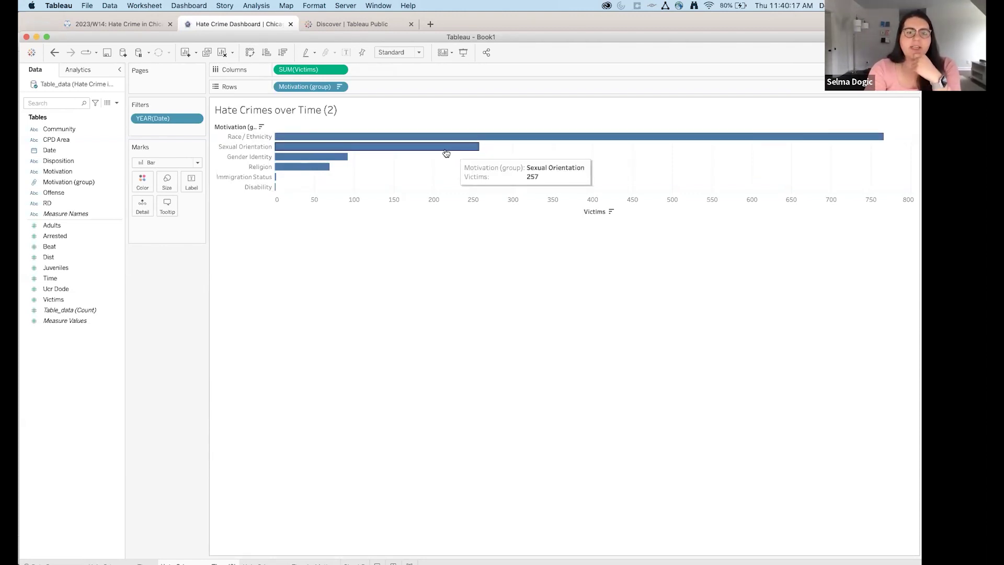
click(337, 71)
mouse_move(334, 242)
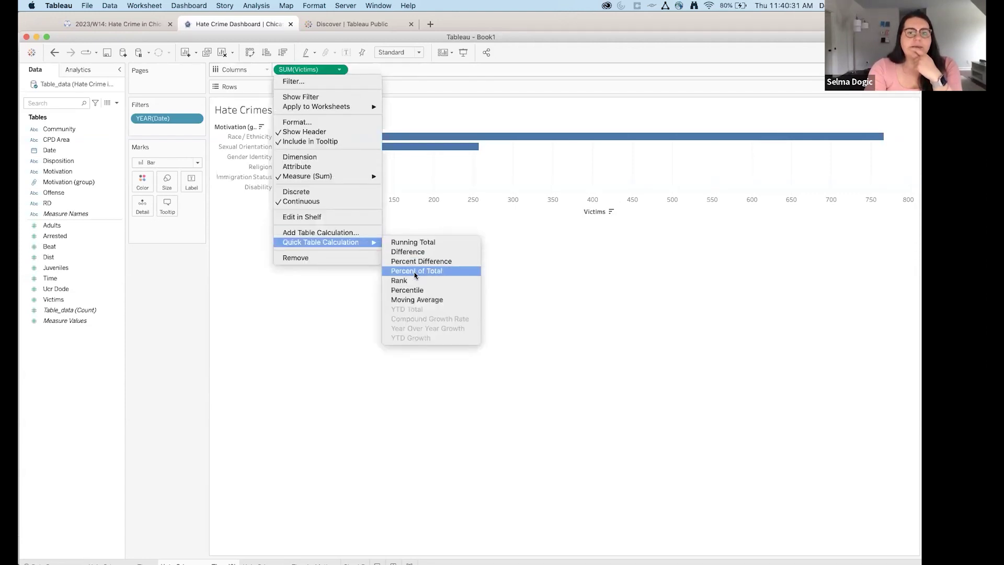
click(417, 271)
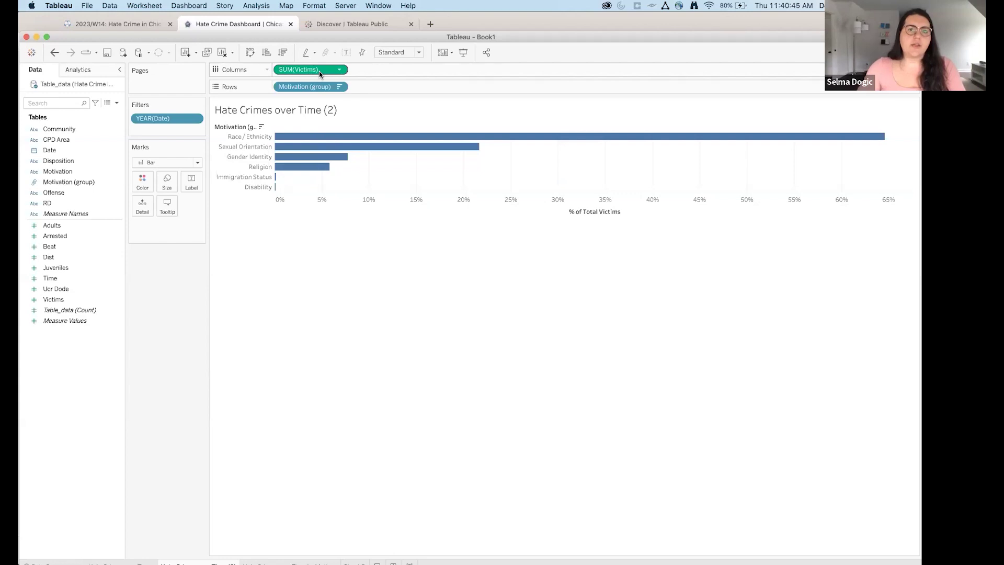
drag(319, 71, 190, 181)
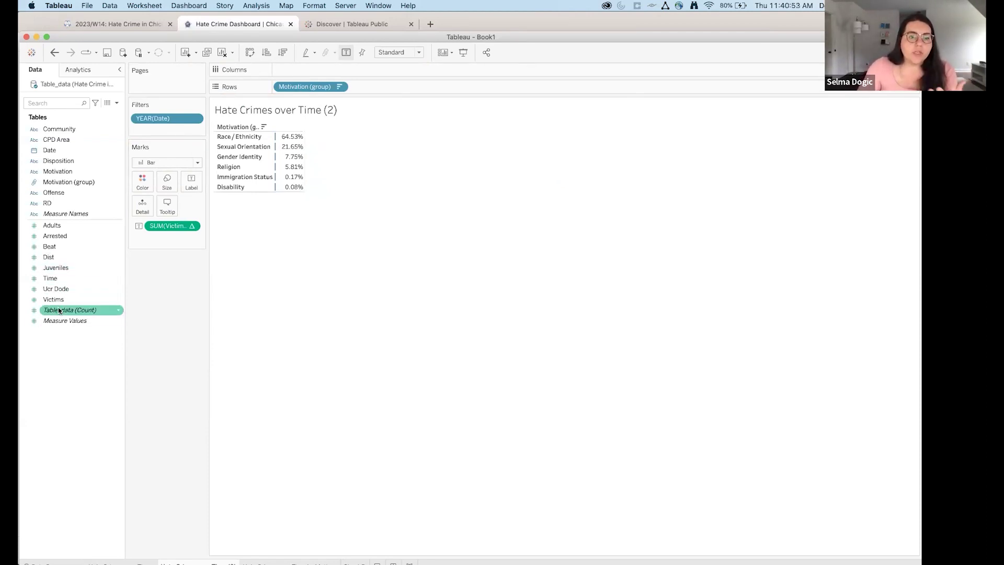
drag(55, 299, 287, 73)
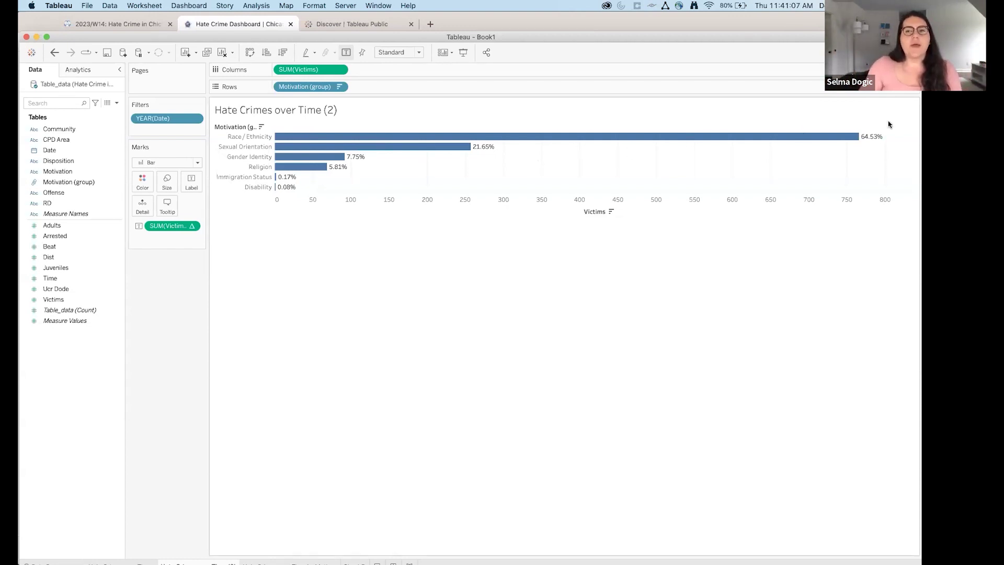
mouse_move(888, 138)
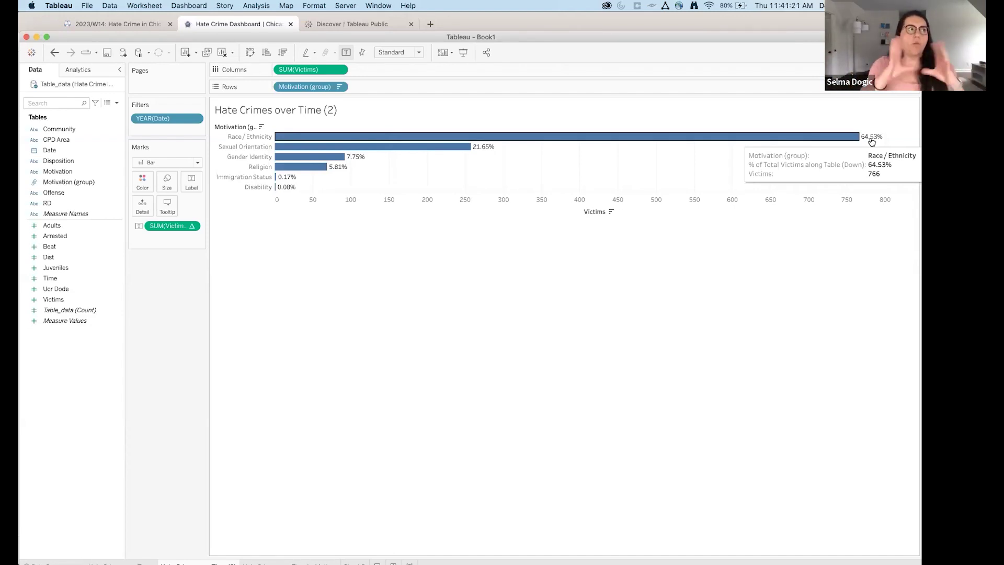
right_click(842, 208)
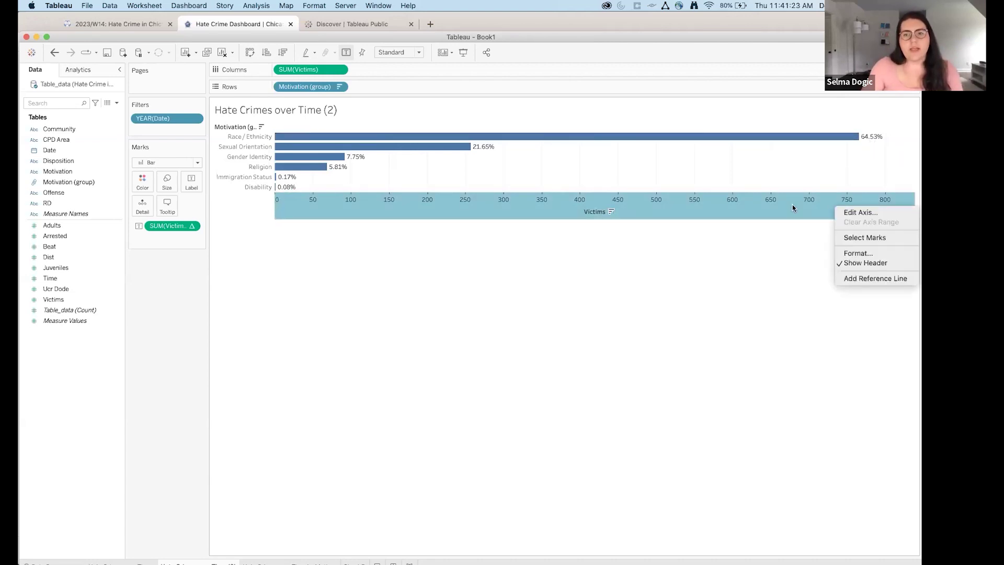
click(565, 273)
click(435, 235)
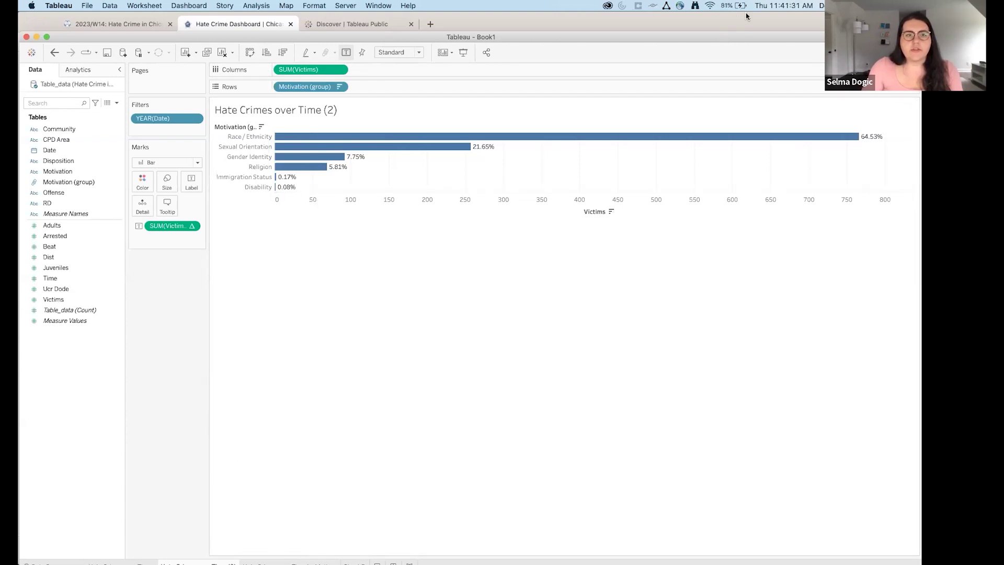
On the Hate Crimes over Time by Motivation Group sheet, apply the Motivation (group) filter to all worksheets using this data source
click(287, 374)
click(140, 546)
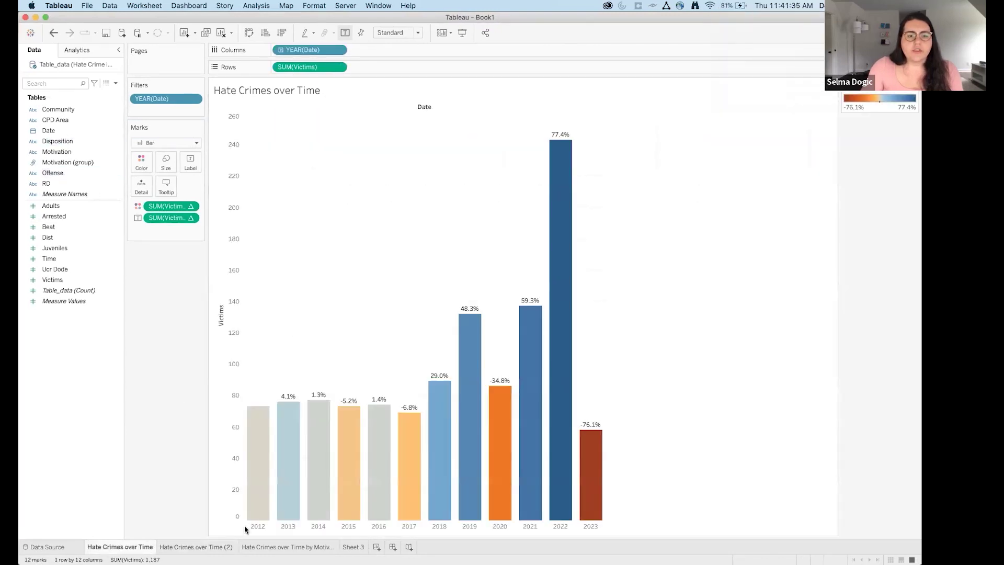
click(253, 547)
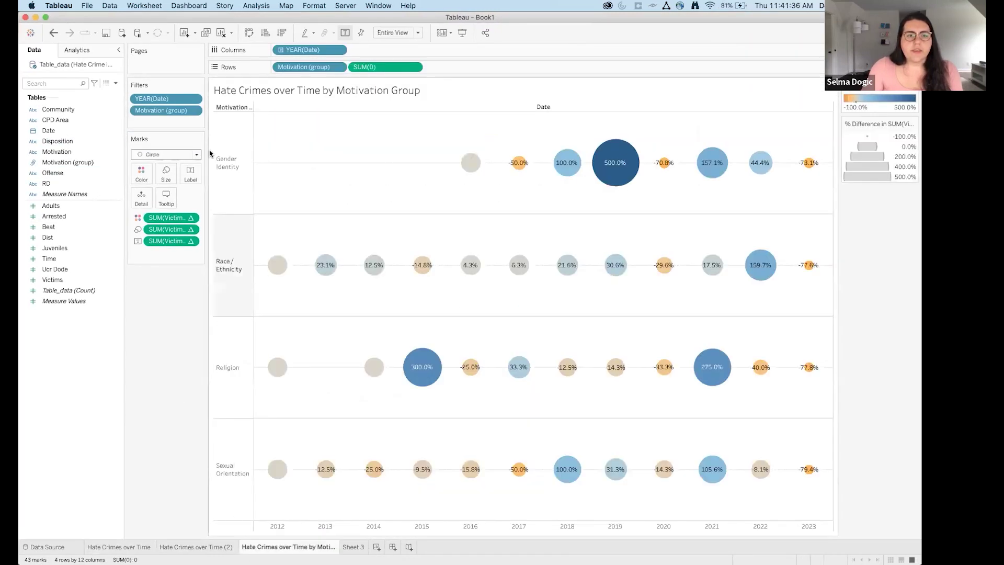
click(195, 113)
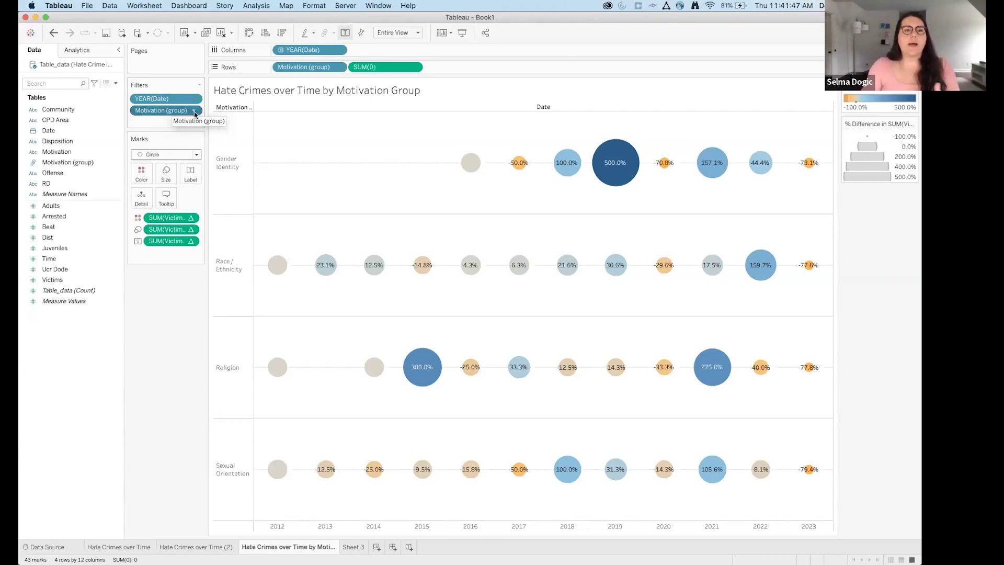
mouse_move(197, 178)
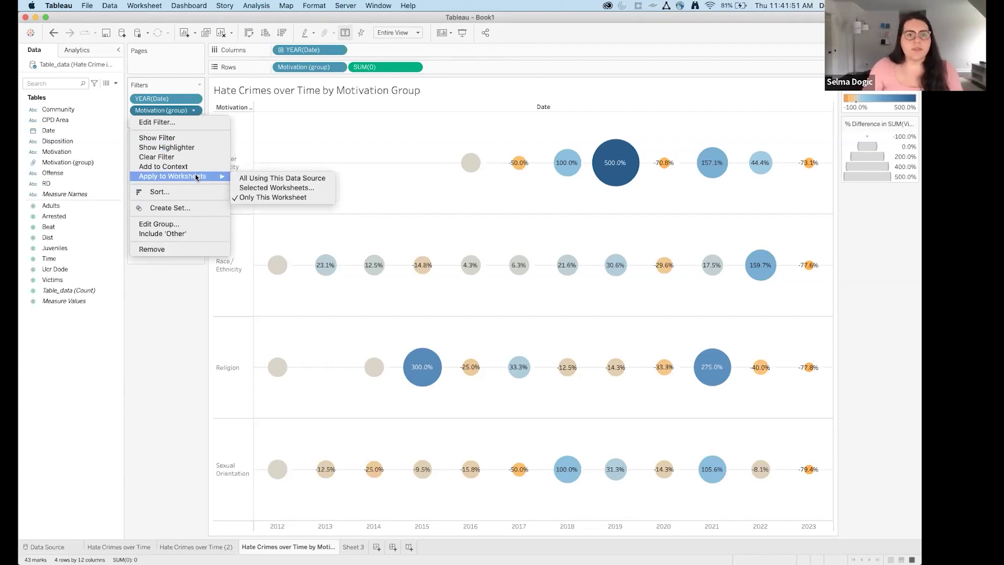
click(178, 112)
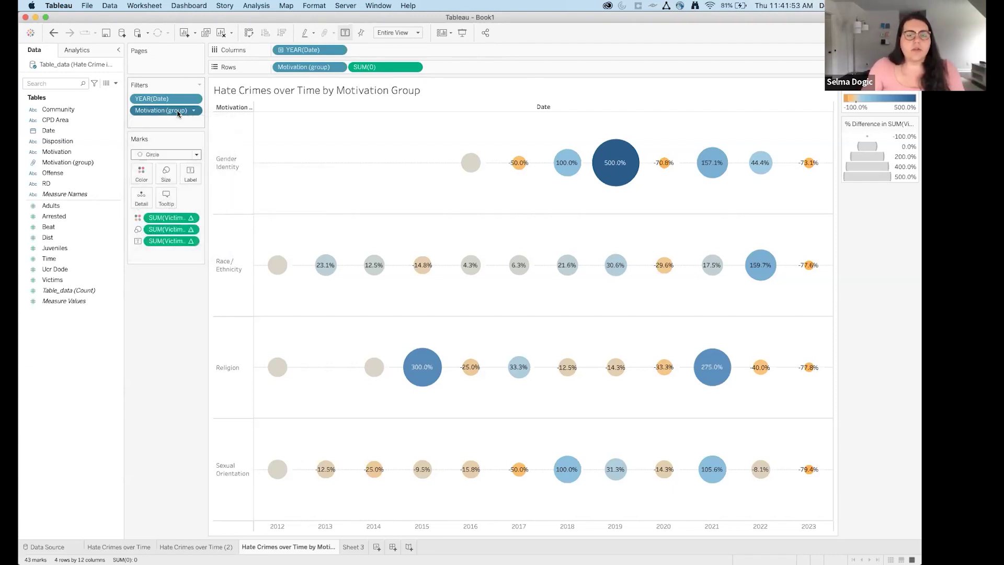
click(193, 113)
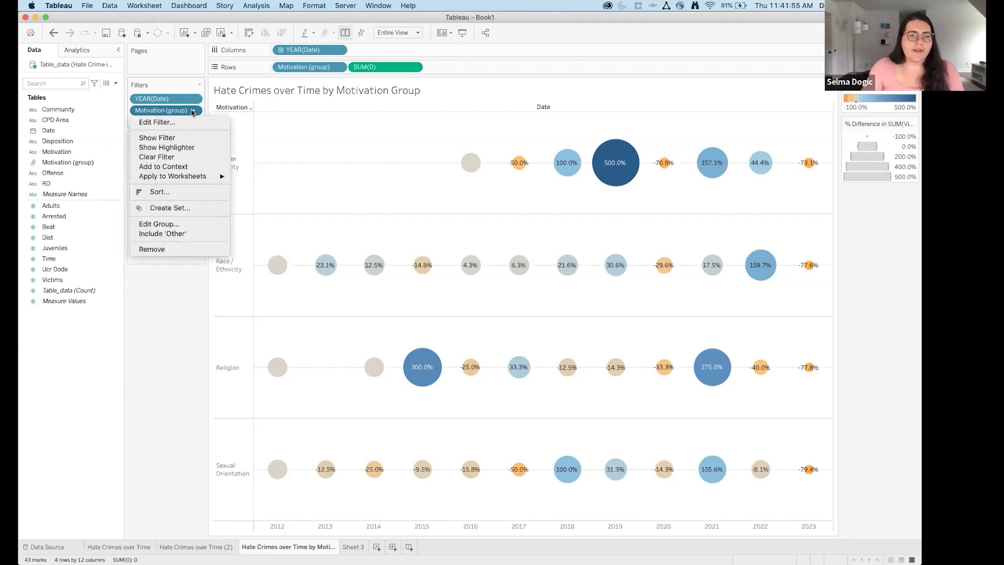
mouse_move(199, 177)
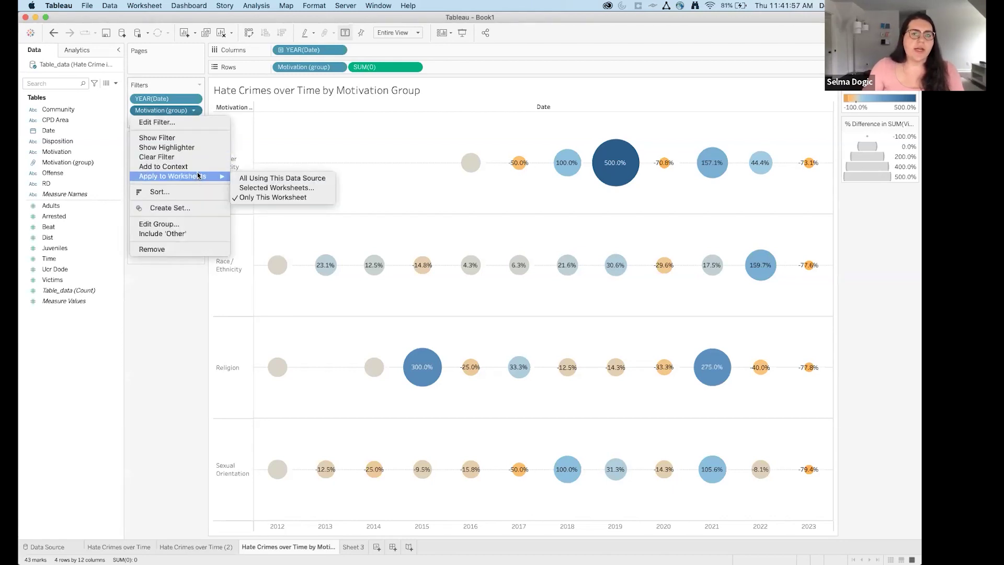
click(242, 178)
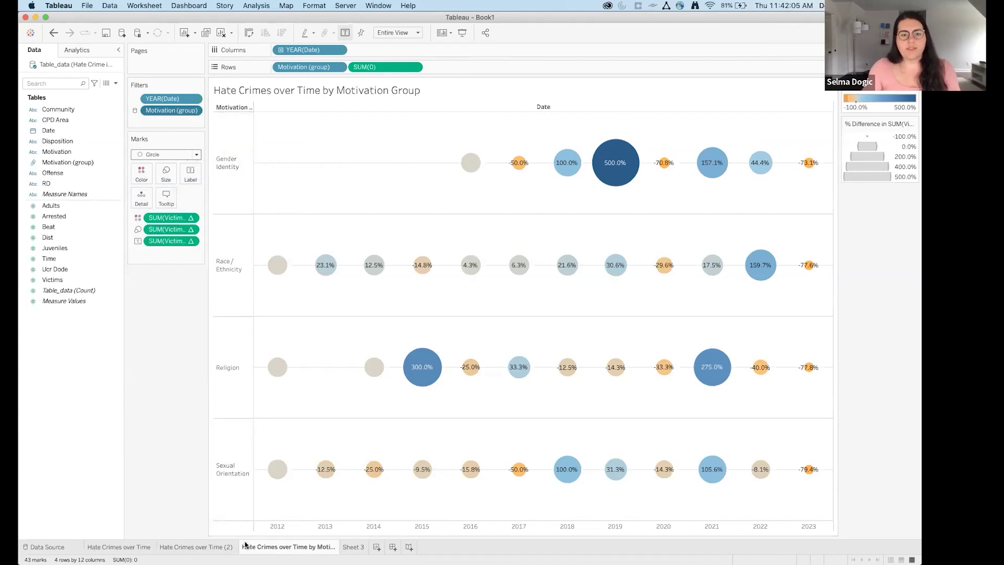
Check the filter on Hate Crimes over Time, and set the Hate Crimes over Time (2) chart to fit Entire View
click(128, 547)
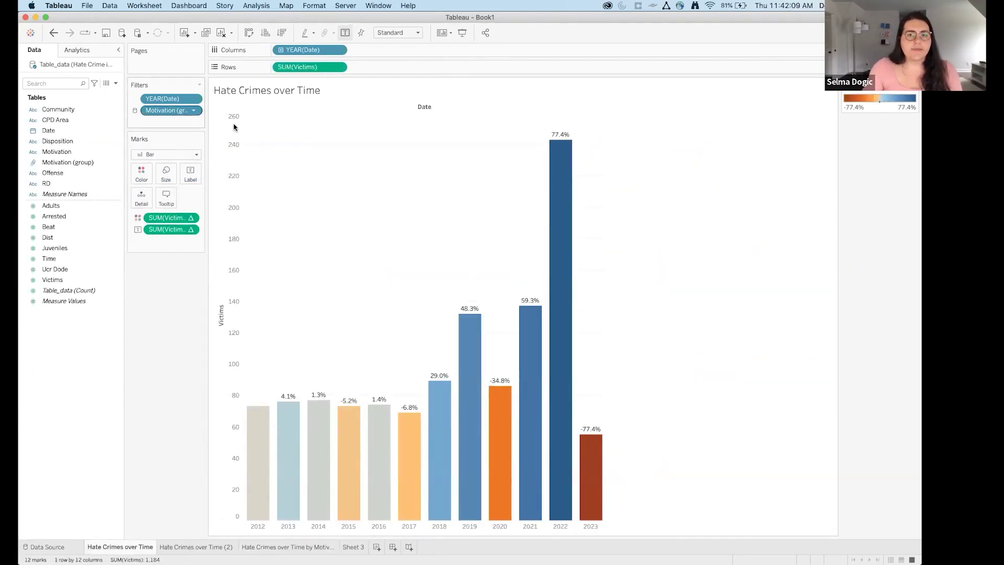
click(212, 549)
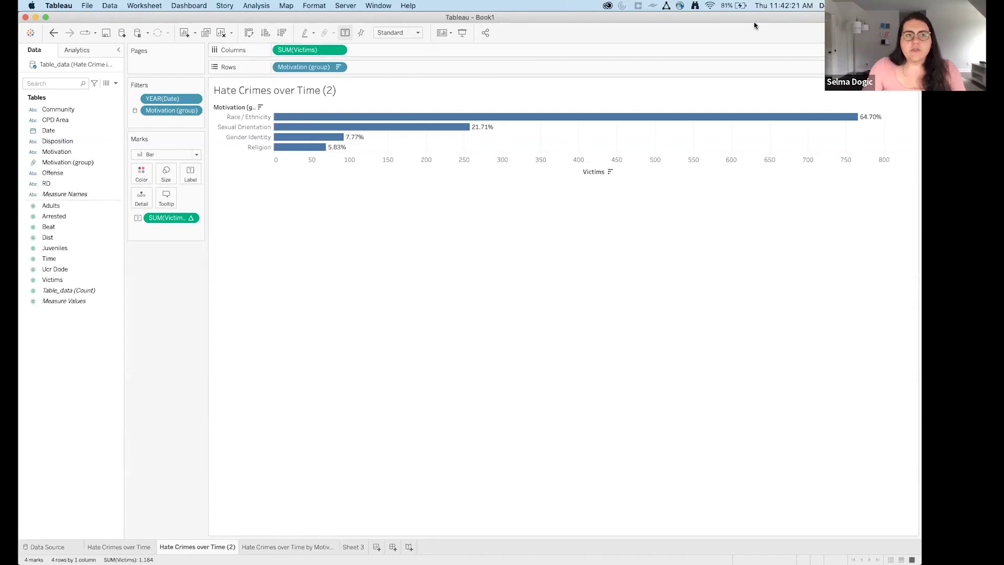
drag(754, 23, 754, 62)
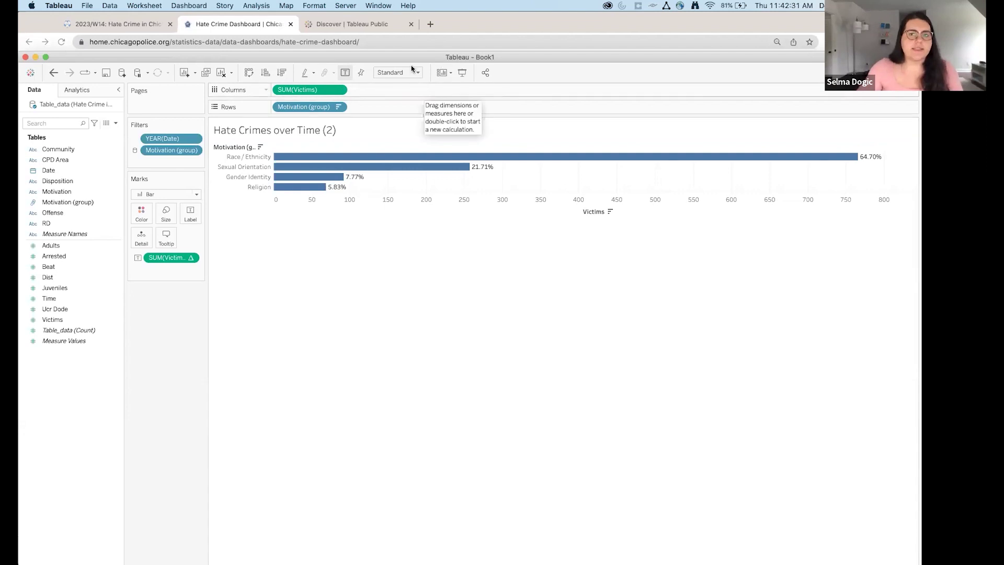
click(390, 73)
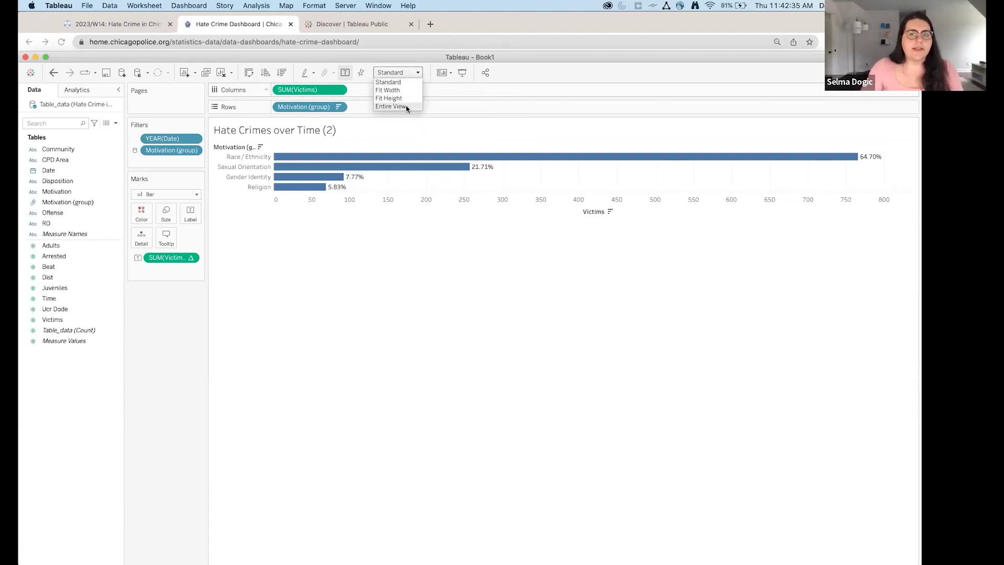
click(390, 107)
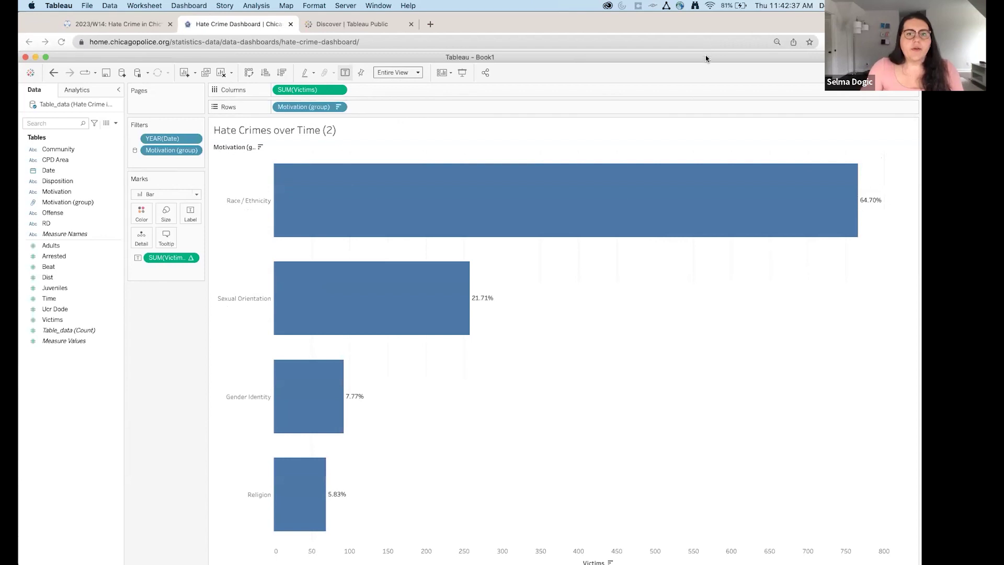
double_click(705, 57)
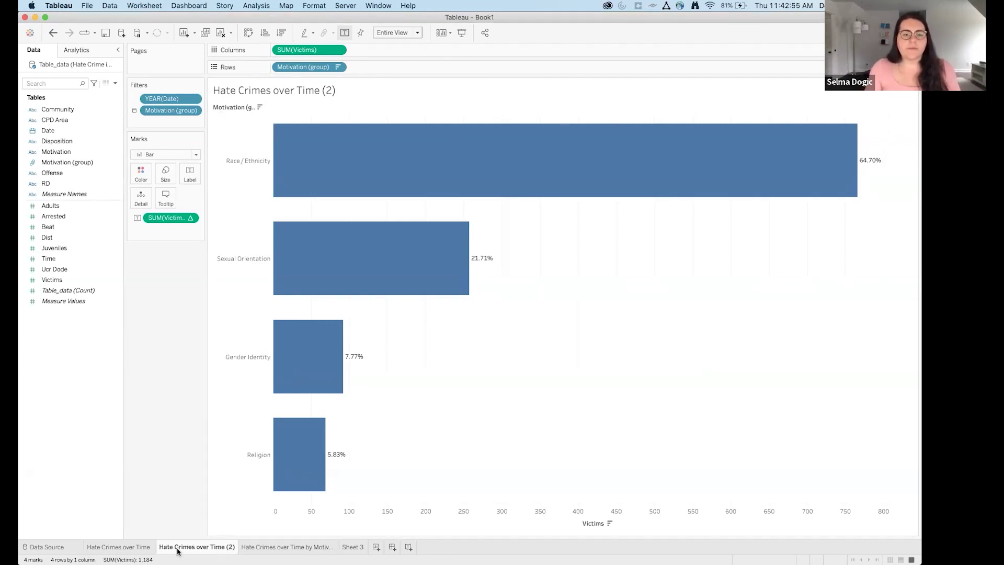
Rename the Hate Crimes over Time (2) worksheet as "Motivation as Percentage of Total"
mouse_move(178, 552)
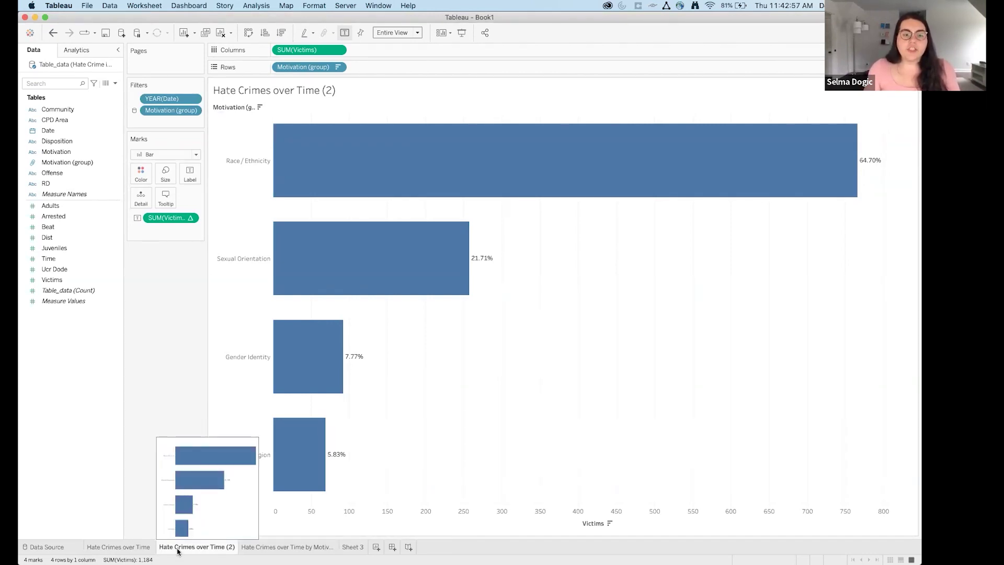
double_click(190, 547)
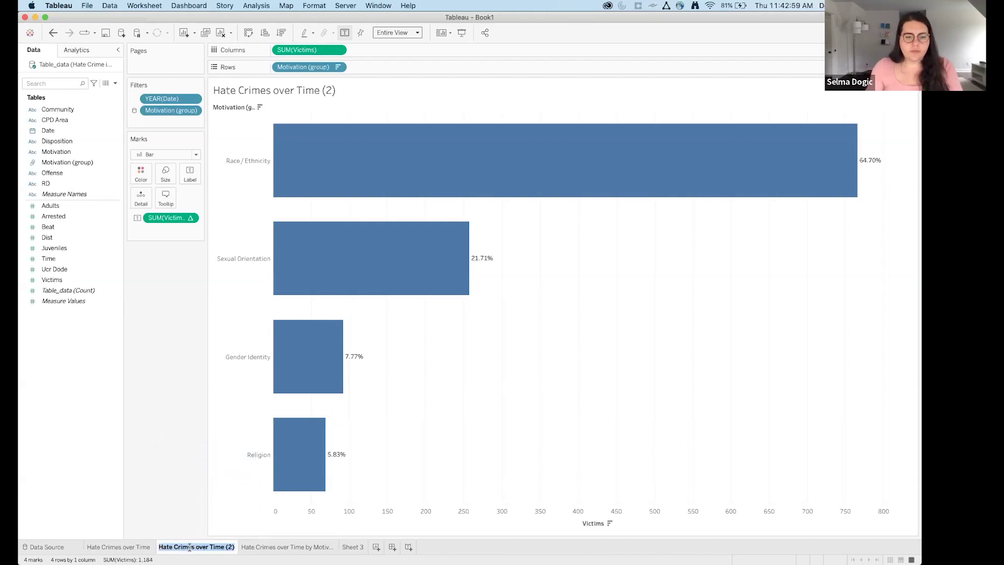
key(BackSpace)
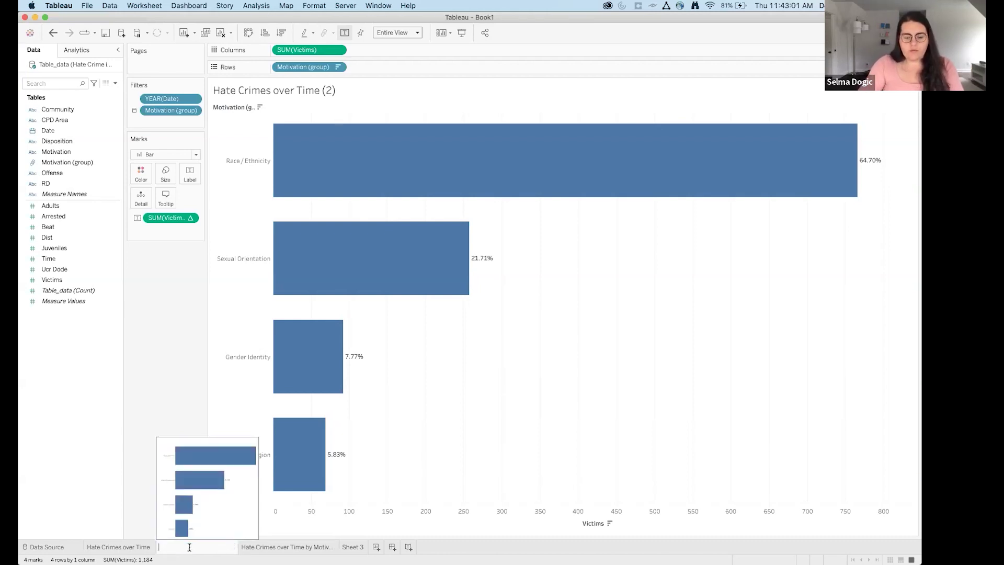
text(Hate Cr)
key(BackSpace)
key(BackSpace)
key(BackSpace)
key(BackSpace)
key(BackSpace)
key(BackSpace)
key(BackSpace)
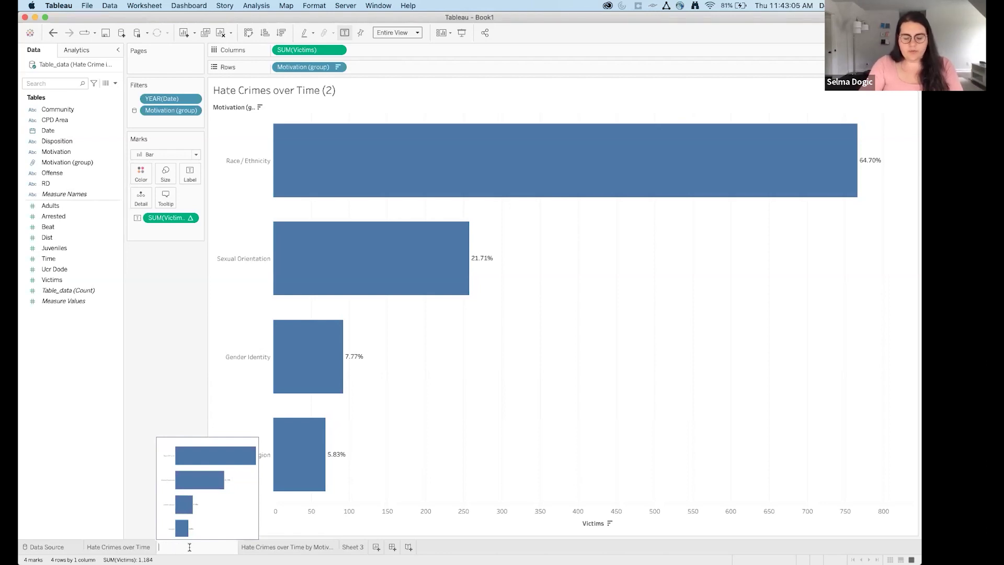
text(Motivation as)
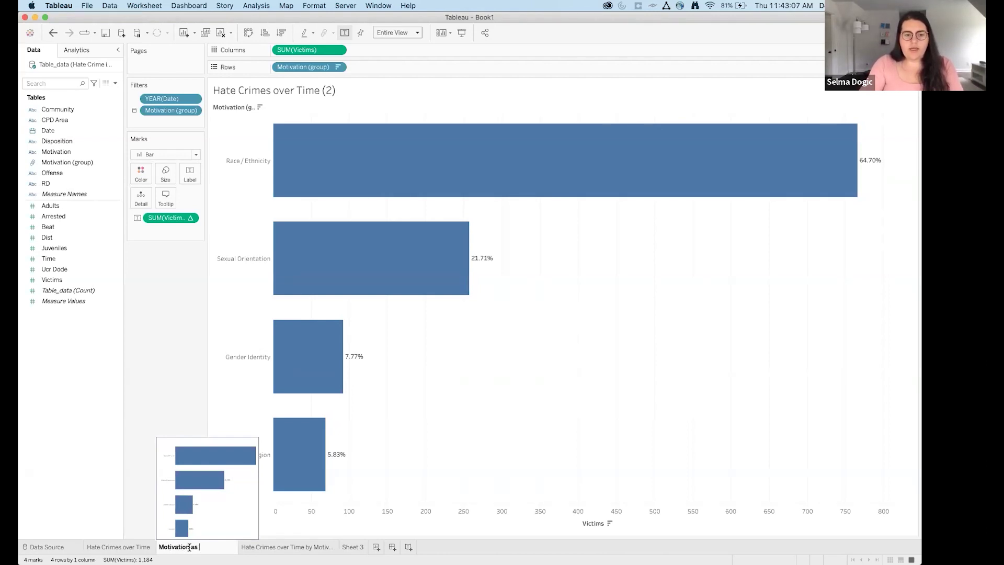
text( Percentage of Total)
key(Return)
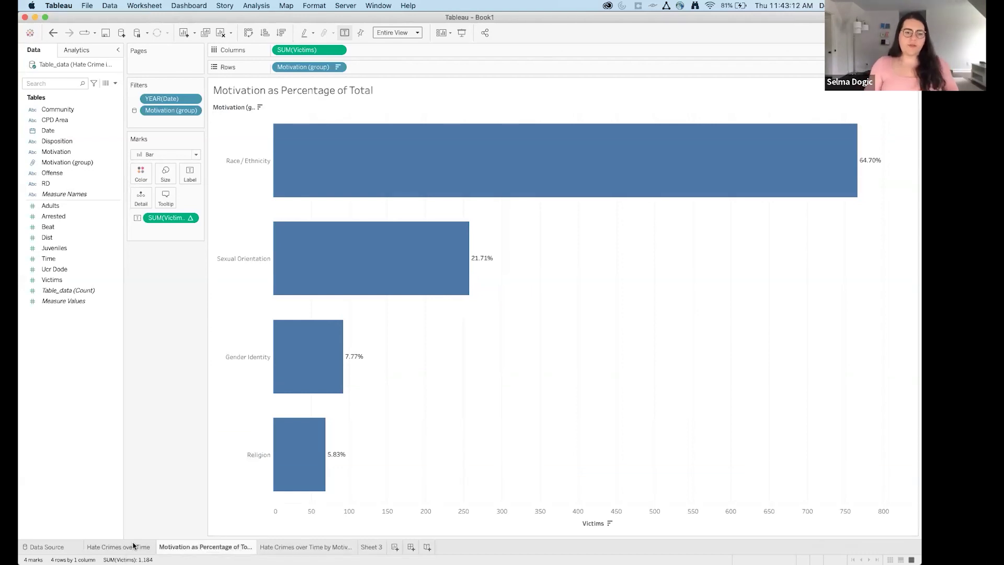
Review the three finished worksheets and the data source, ending on Hate Crimes over Time by Motivation Group
click(133, 547)
click(253, 547)
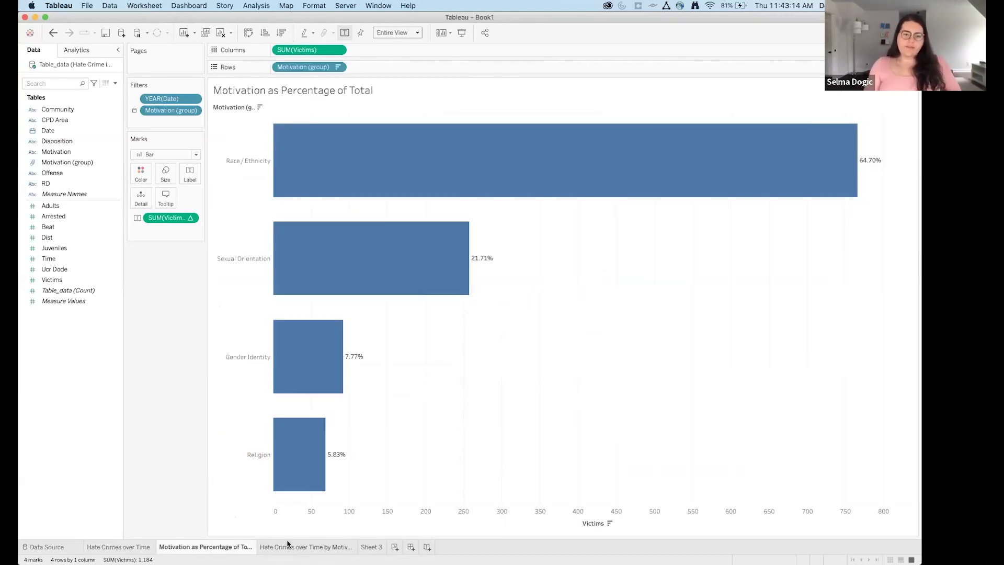
click(285, 546)
click(206, 546)
click(98, 546)
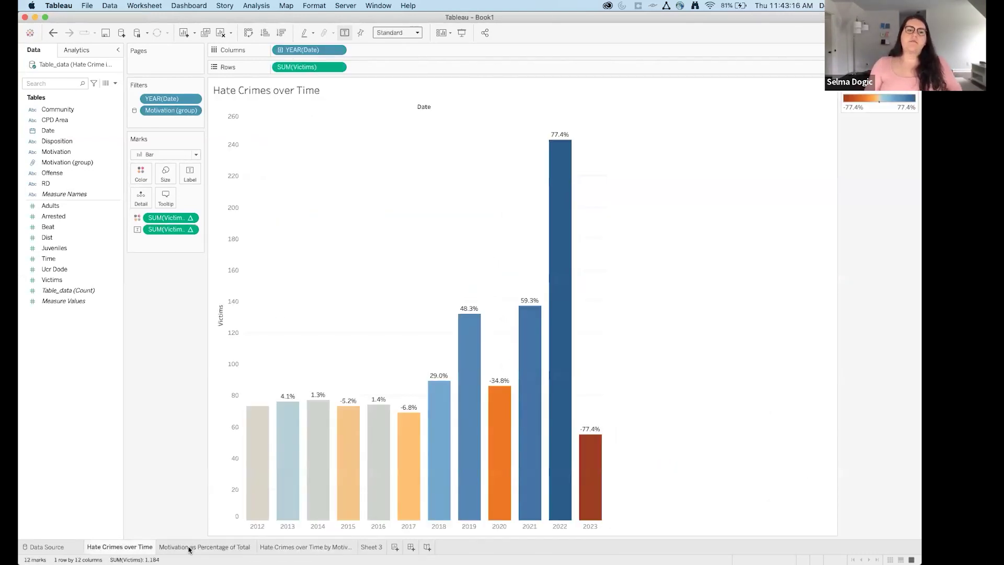
click(190, 547)
click(325, 547)
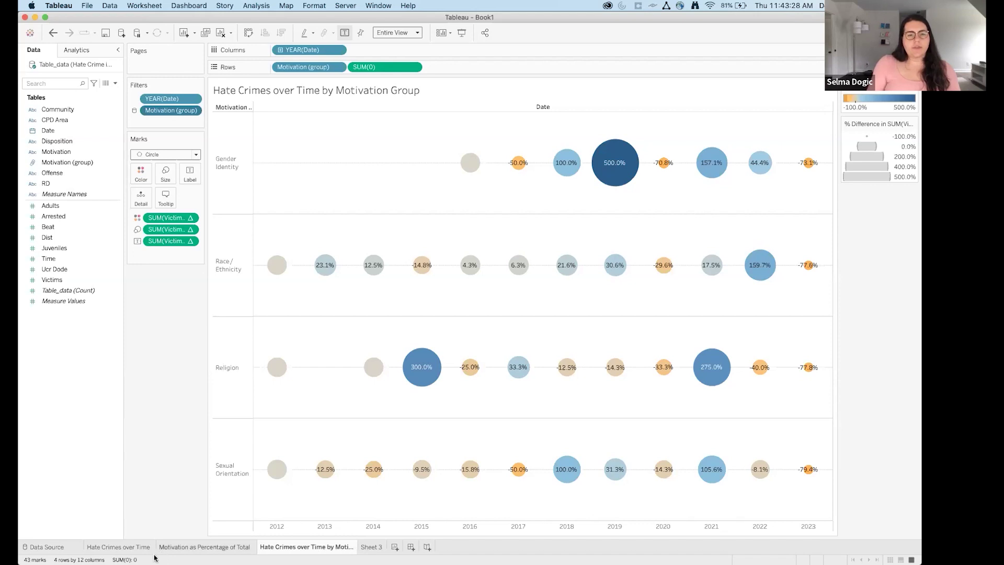
mouse_move(210, 547)
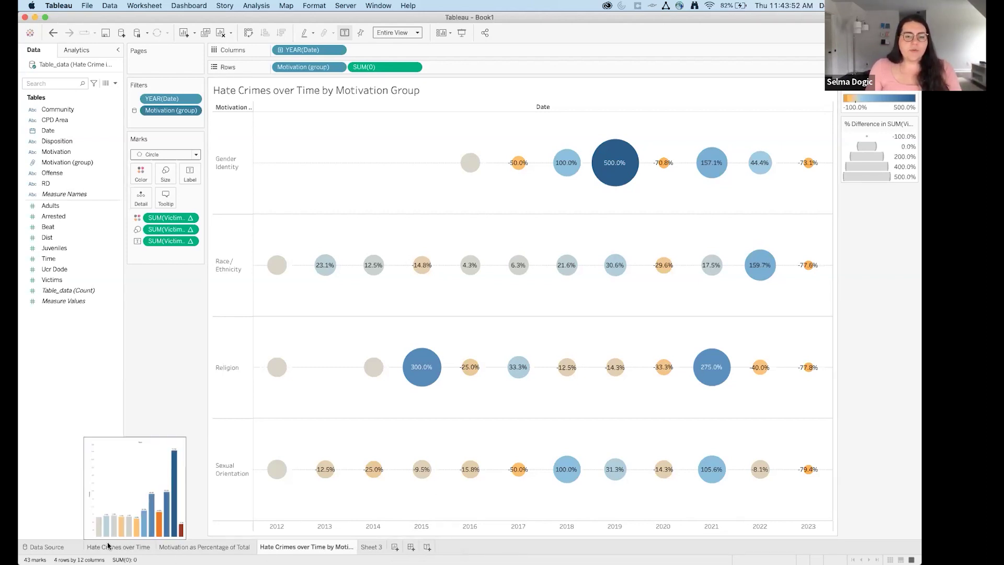
click(41, 547)
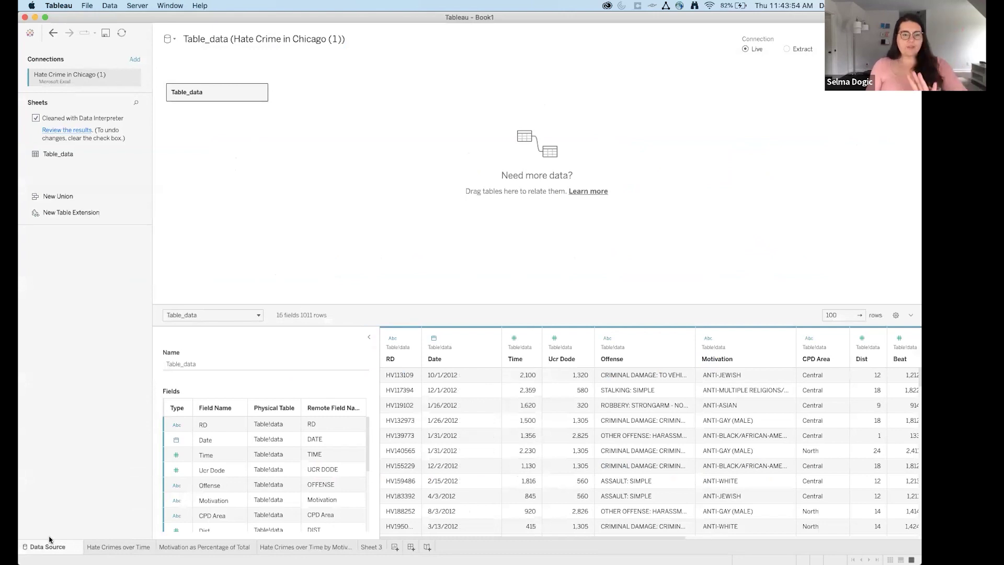
click(99, 547)
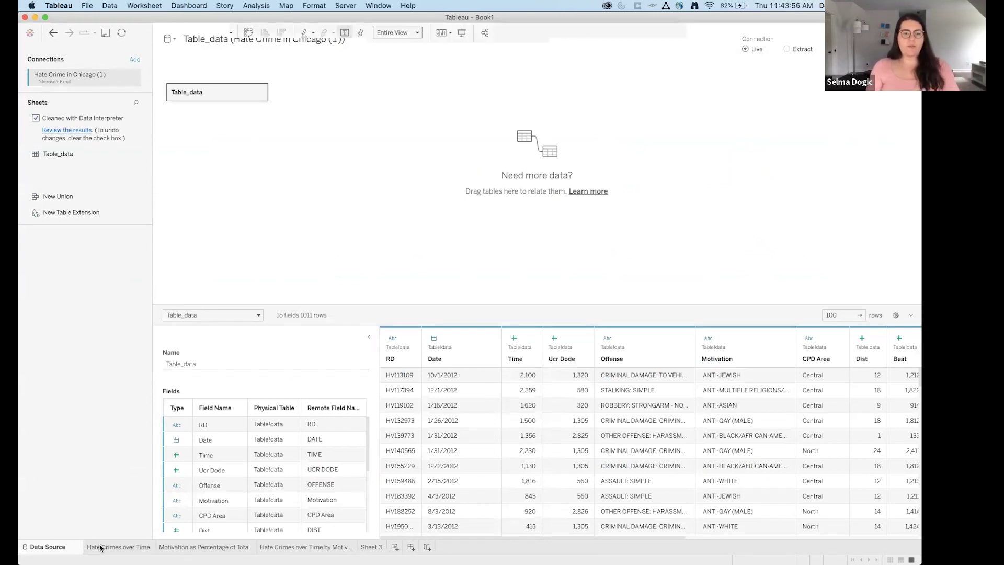
click(226, 547)
click(276, 547)
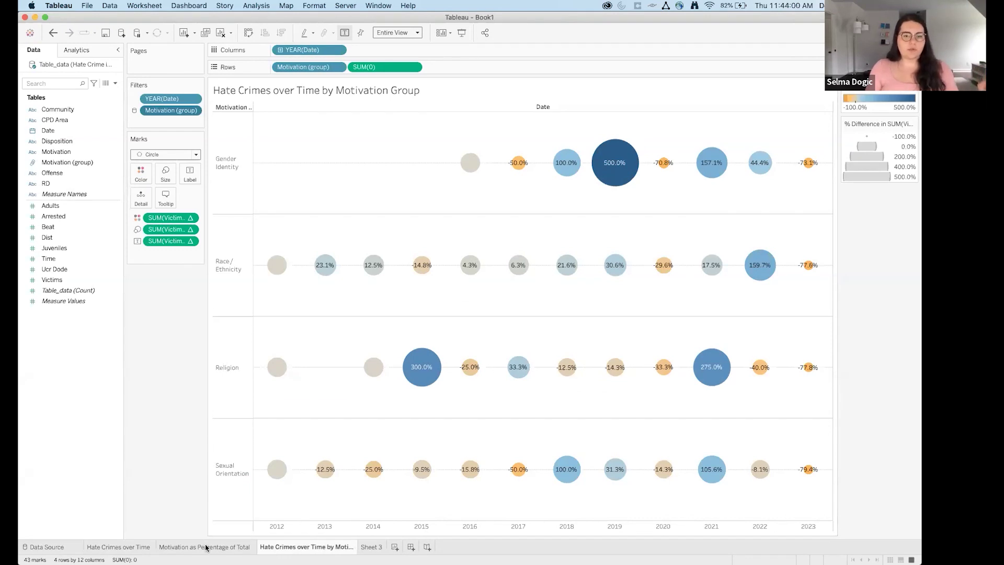
click(139, 547)
click(183, 547)
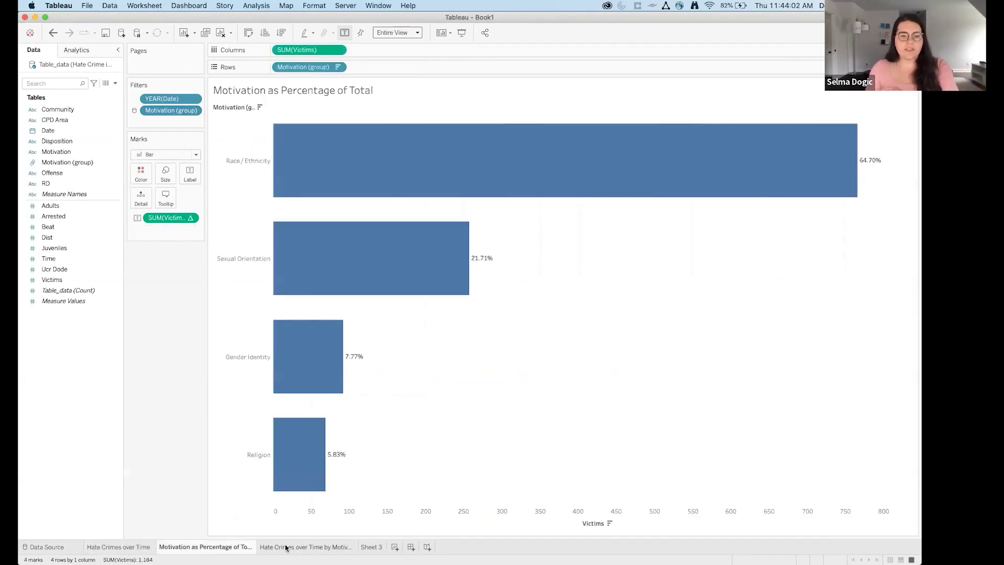
click(288, 547)
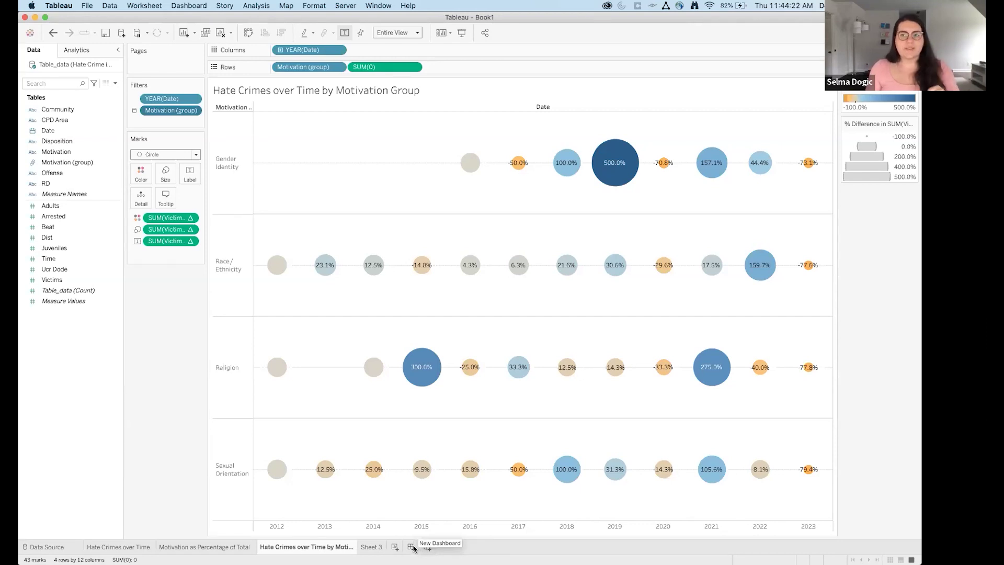
Create a new dashboard and check its size settings
click(411, 547)
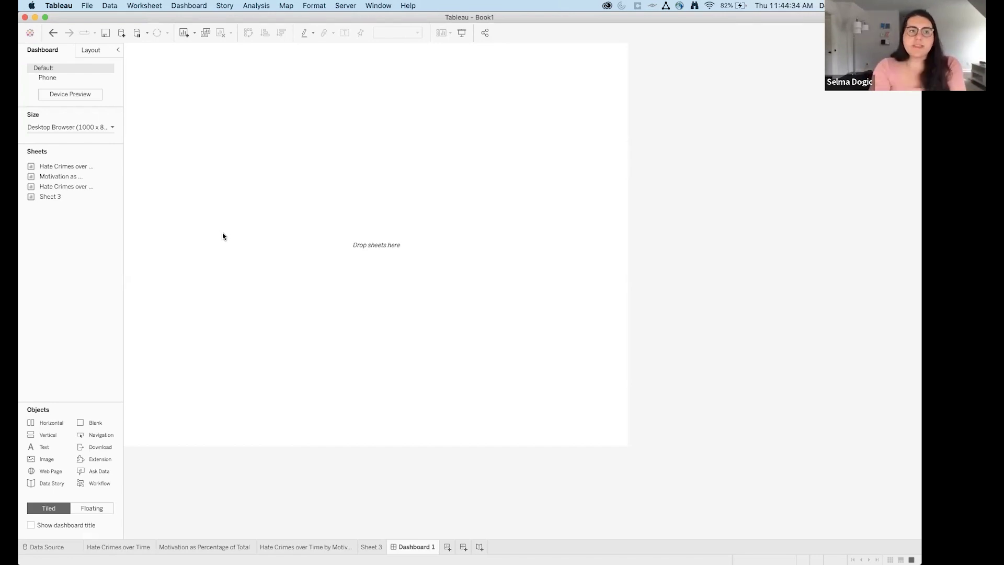
click(99, 129)
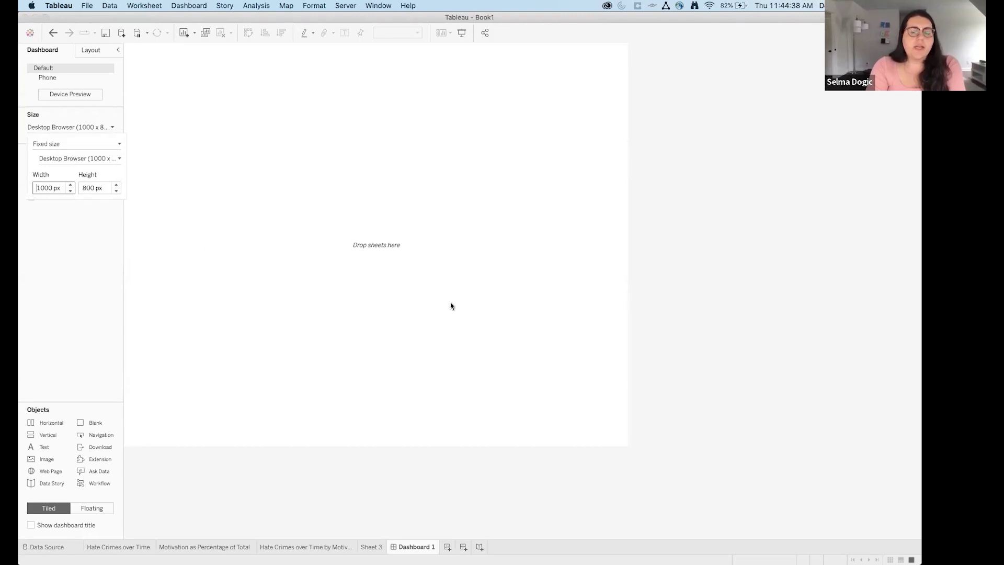
click(493, 343)
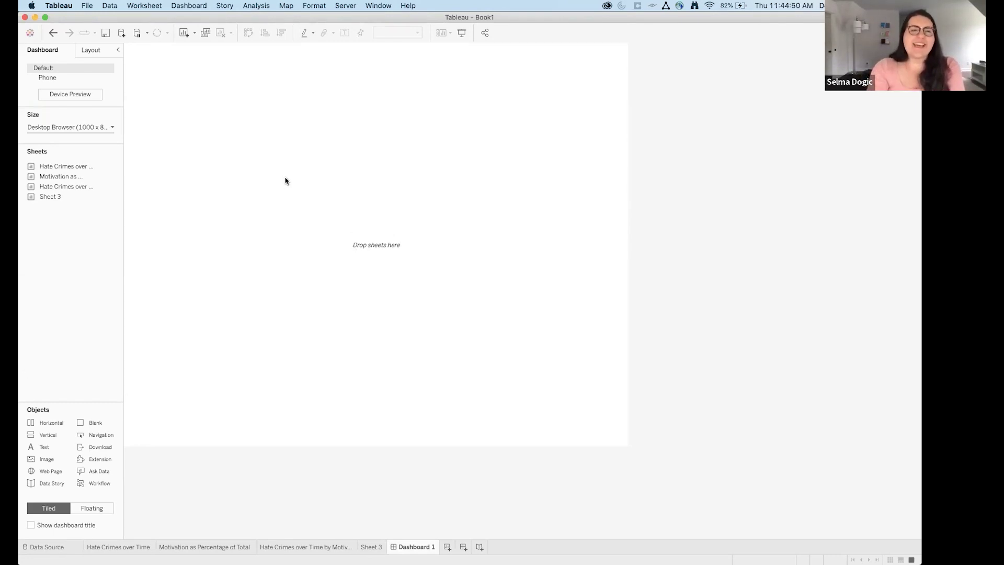
Set the dashboard to a custom fixed size with a height of 1000 px
click(104, 129)
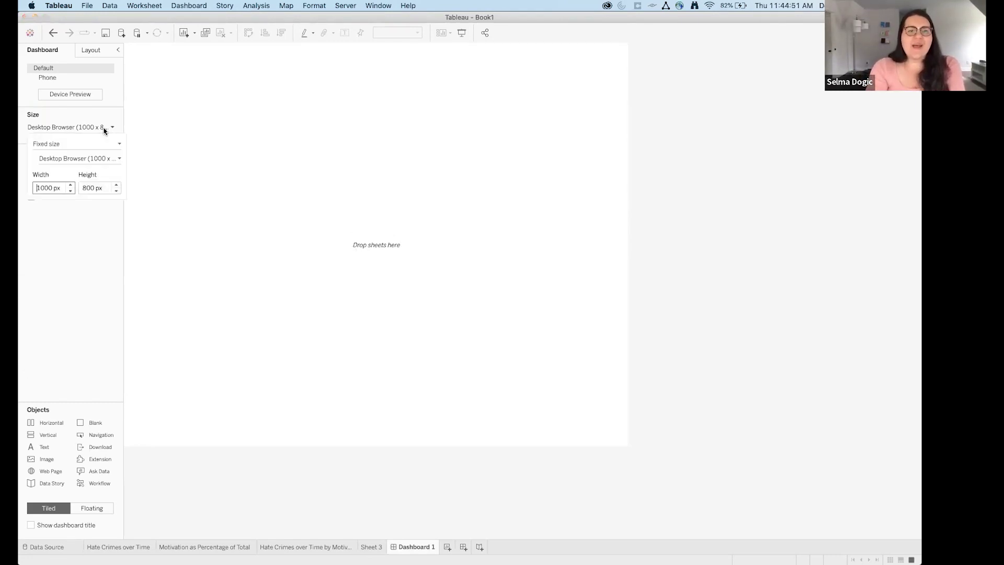
click(117, 186)
click(117, 185)
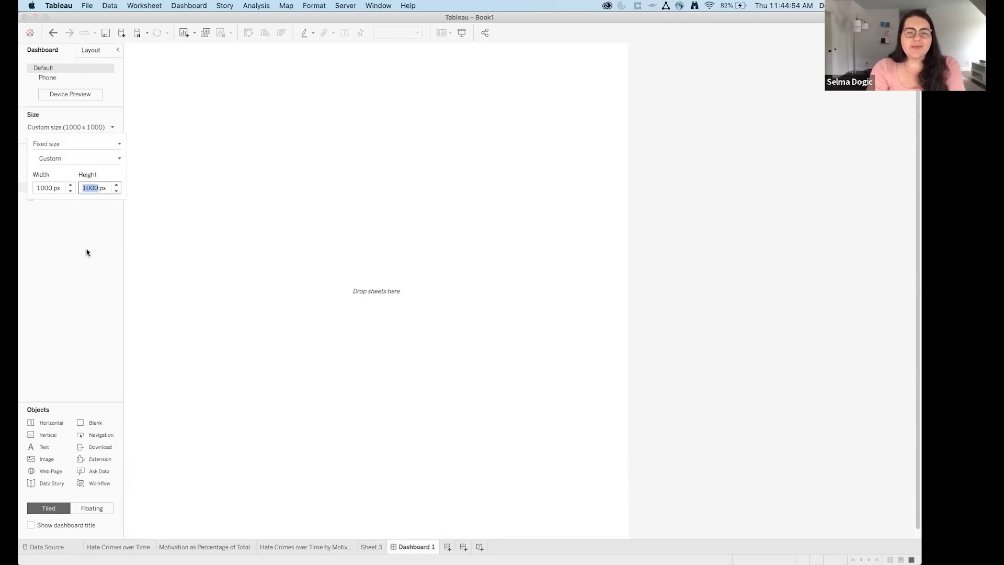
click(83, 272)
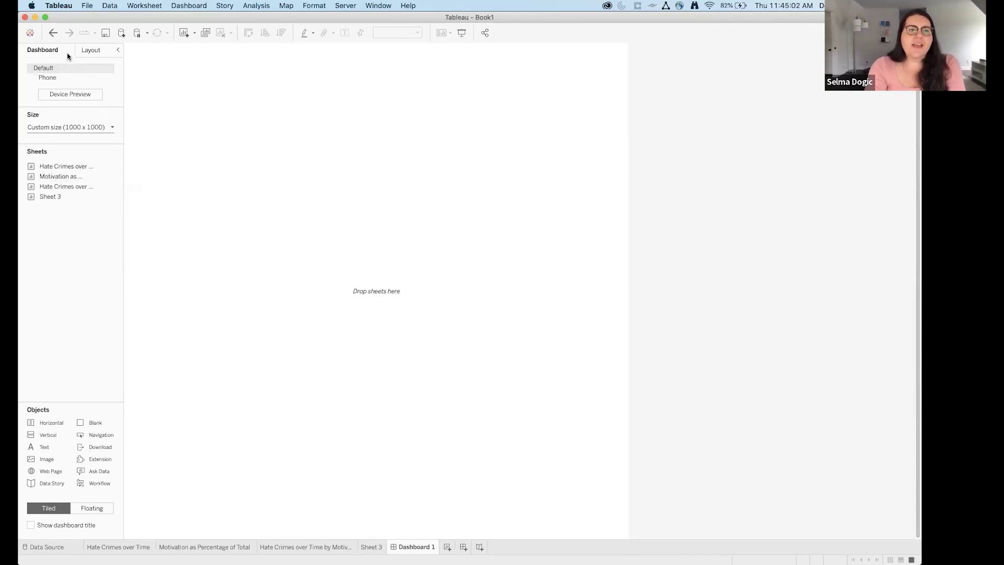
Check the dashboard's Phone layout and return to the Default layout
click(61, 74)
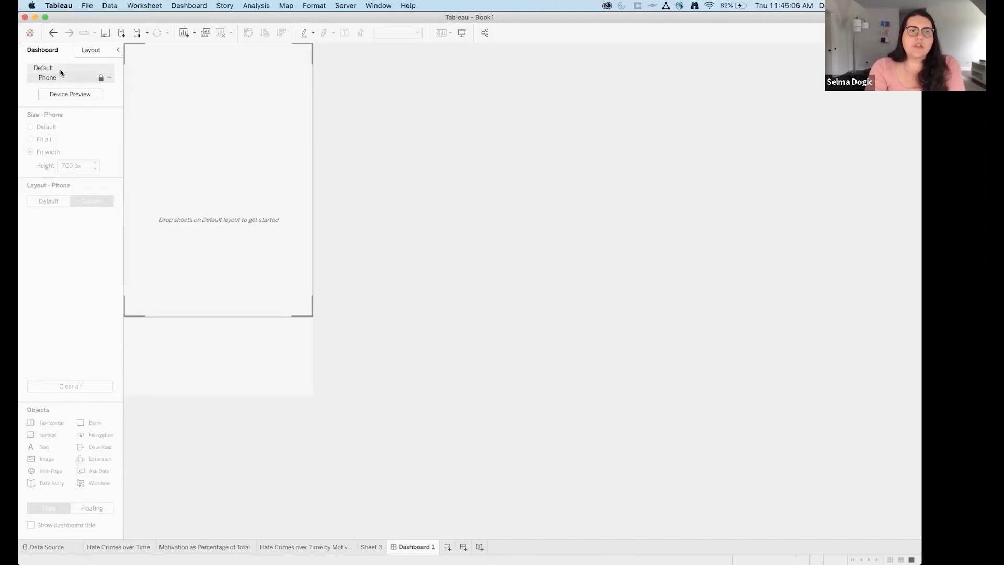
click(61, 70)
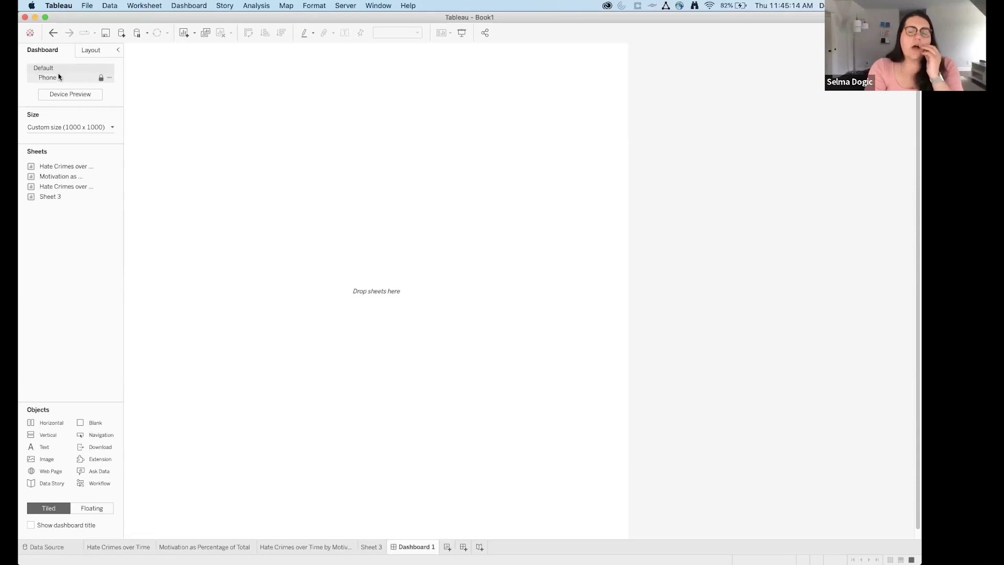
click(59, 77)
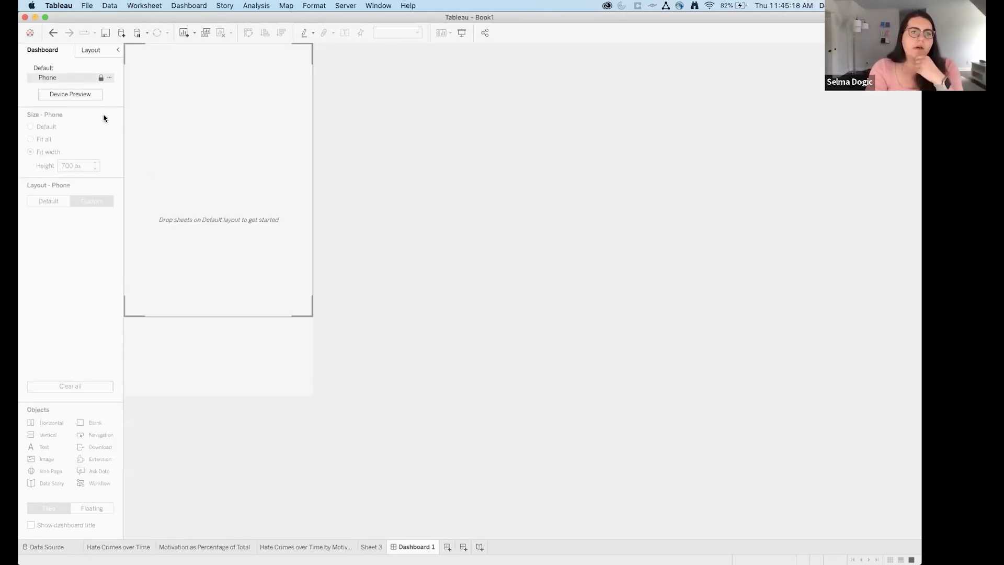
click(86, 69)
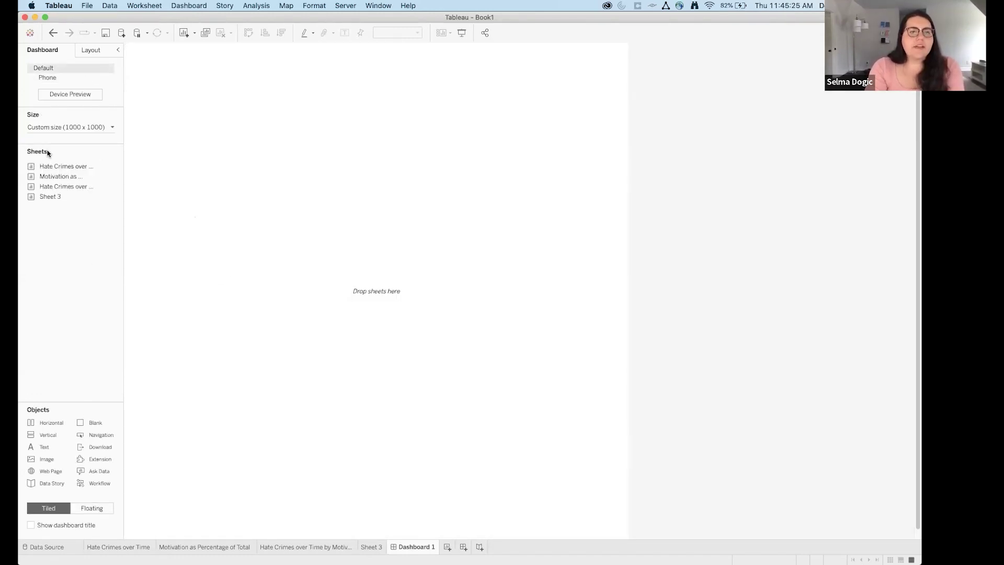
Add the Hate Crimes over Time, Motivation as Percentage of Total and Hate Crimes over Time by Motivation Group sheets to the dashboard
mouse_move(52, 189)
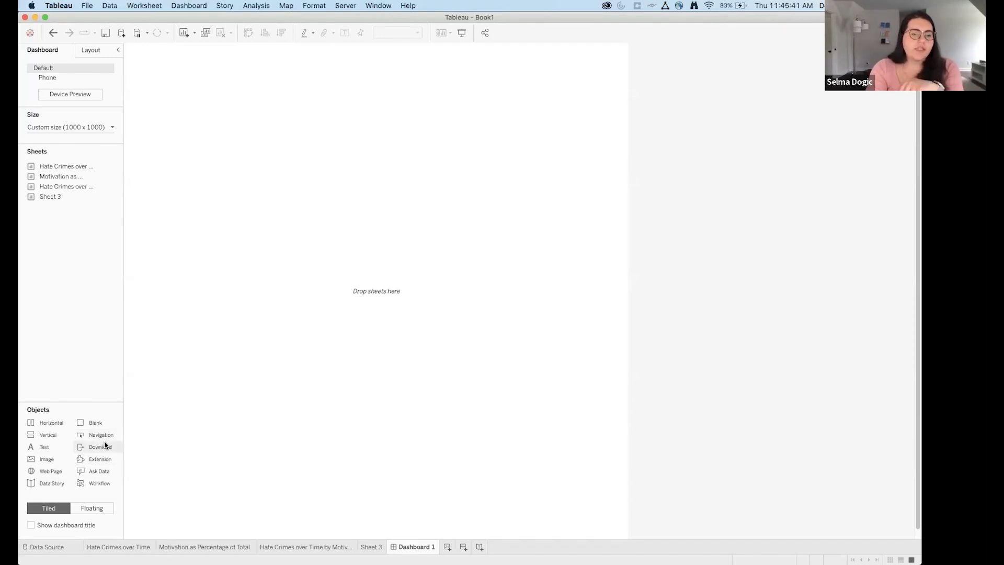
mouse_move(64, 167)
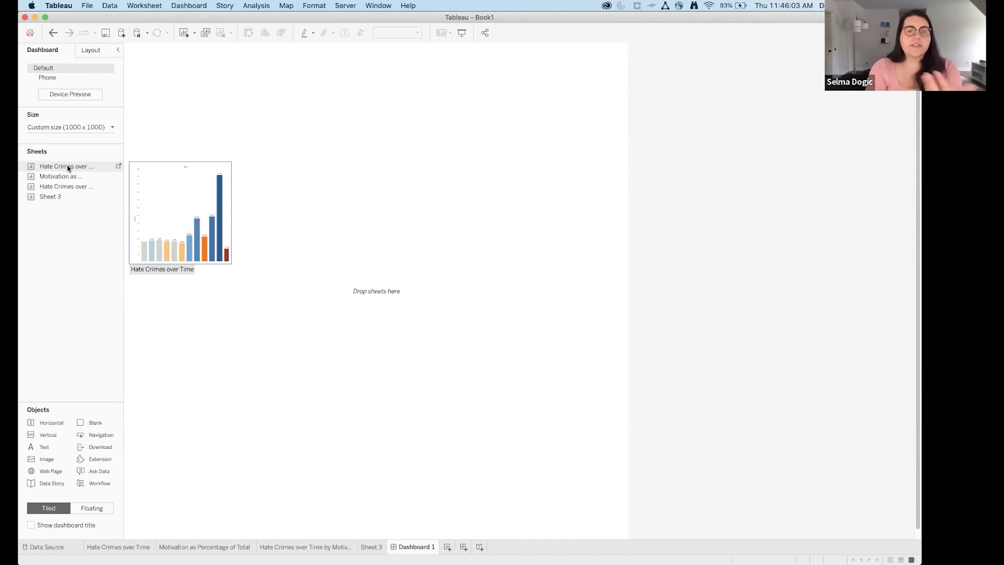
double_click(68, 166)
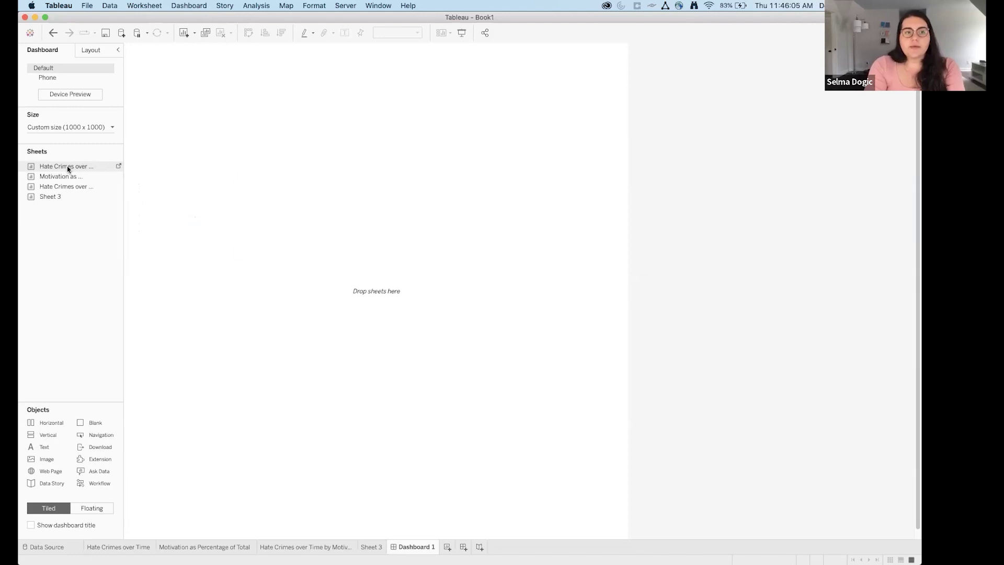
double_click(67, 176)
double_click(67, 188)
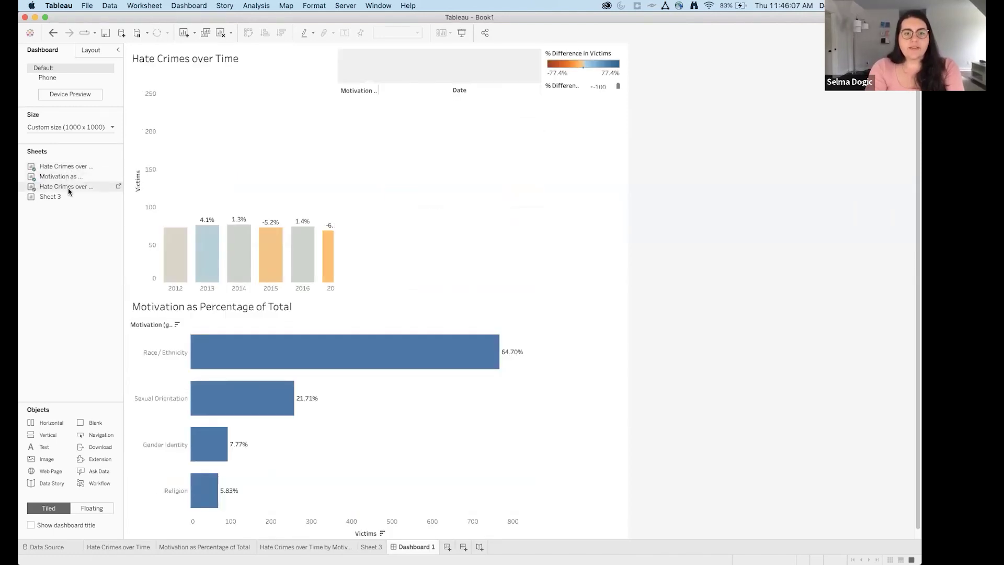
Remove the container holding the % Difference in Victims color and size legends from the dashboard
click(583, 156)
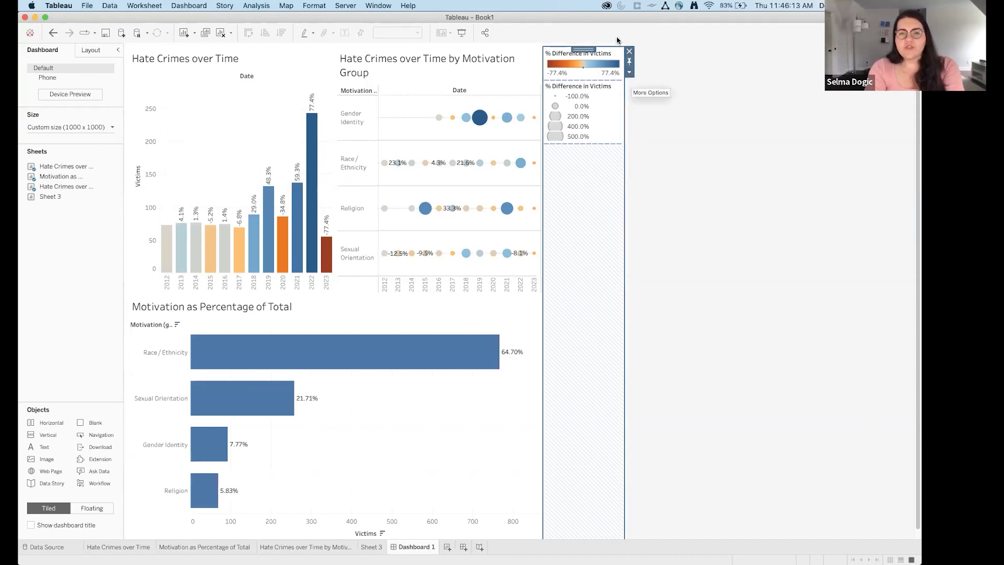
click(697, 278)
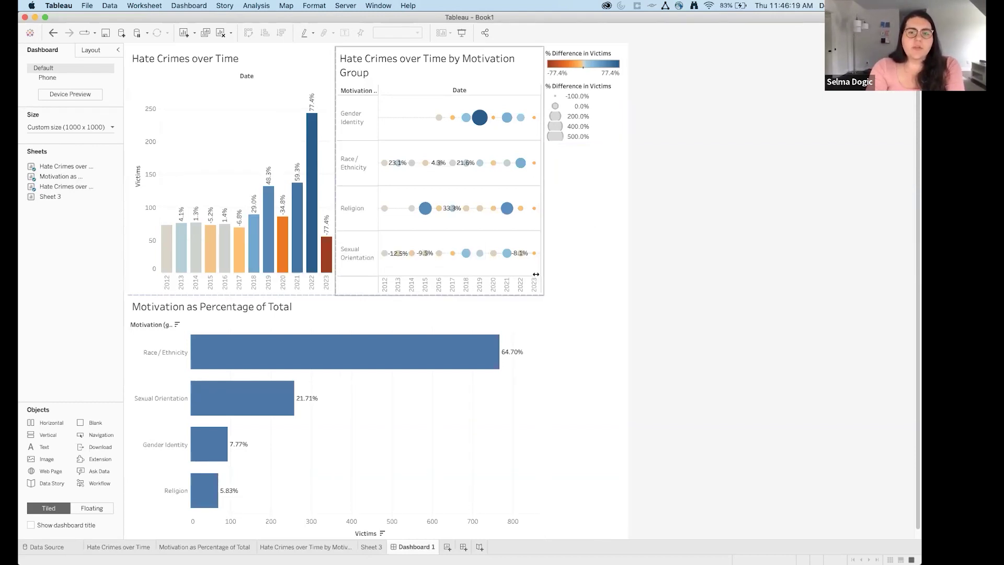
click(572, 288)
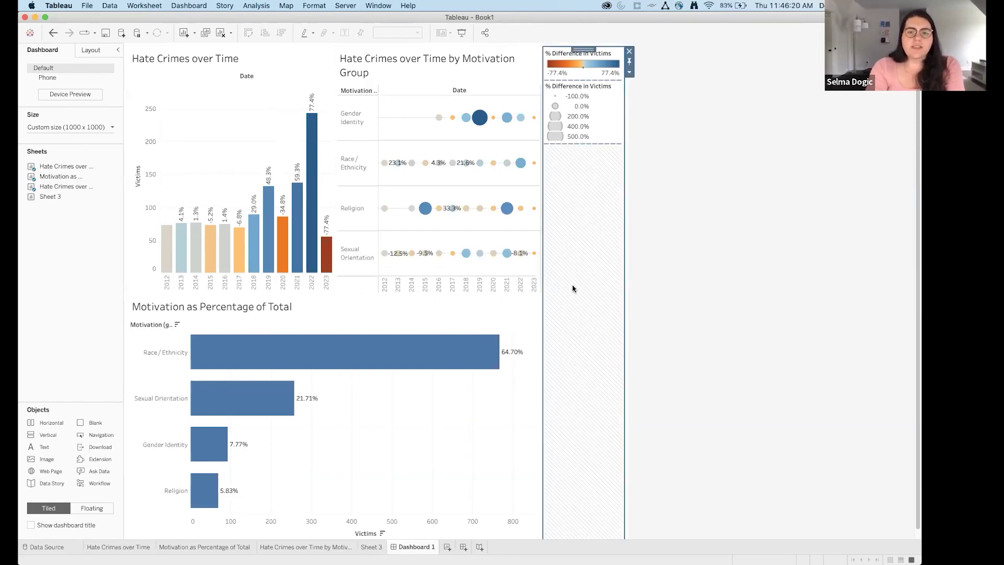
click(629, 52)
click(528, 306)
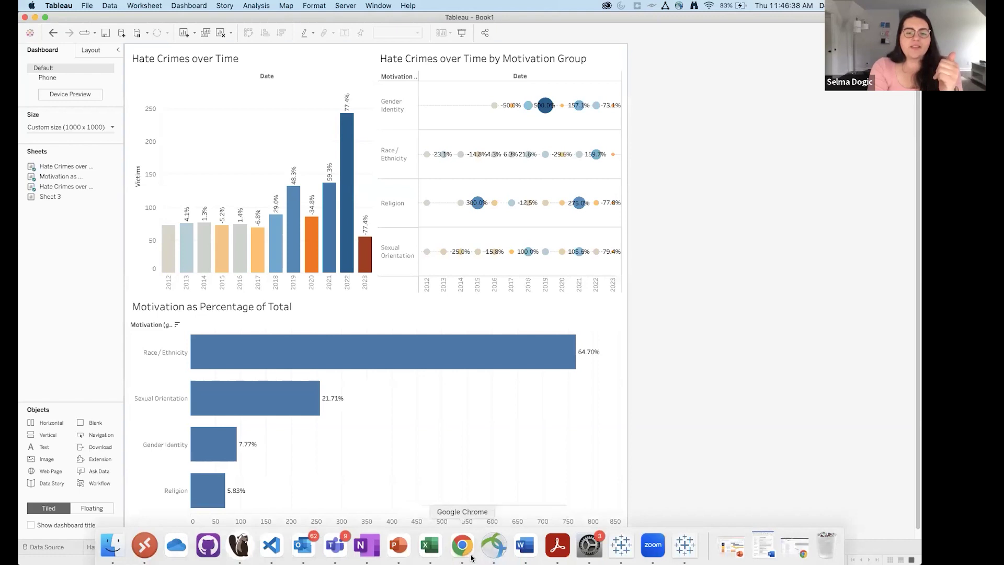
Switch to Chrome with the Hate Crime Dashboard page and quit Outlook
click(468, 557)
right_click(303, 546)
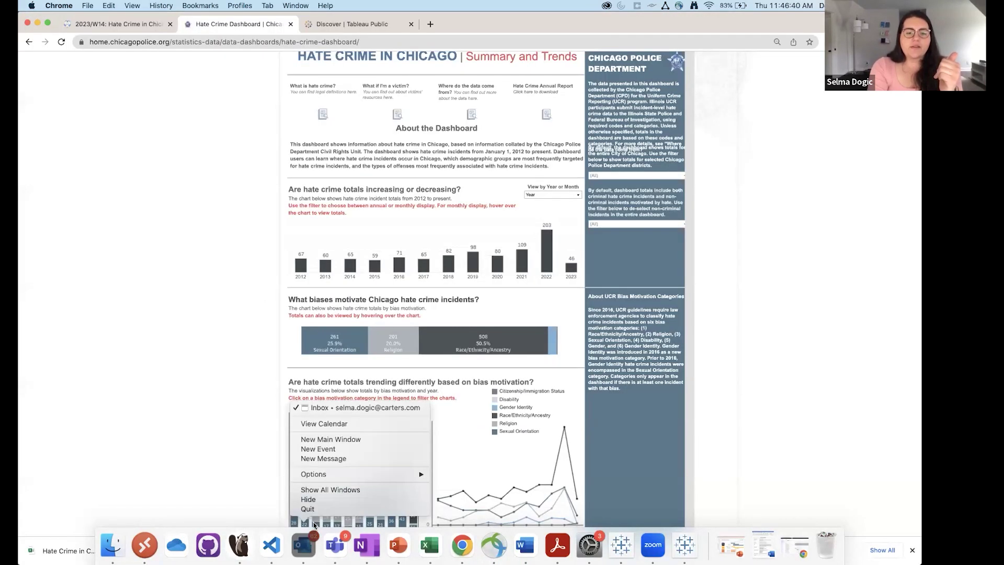
click(311, 509)
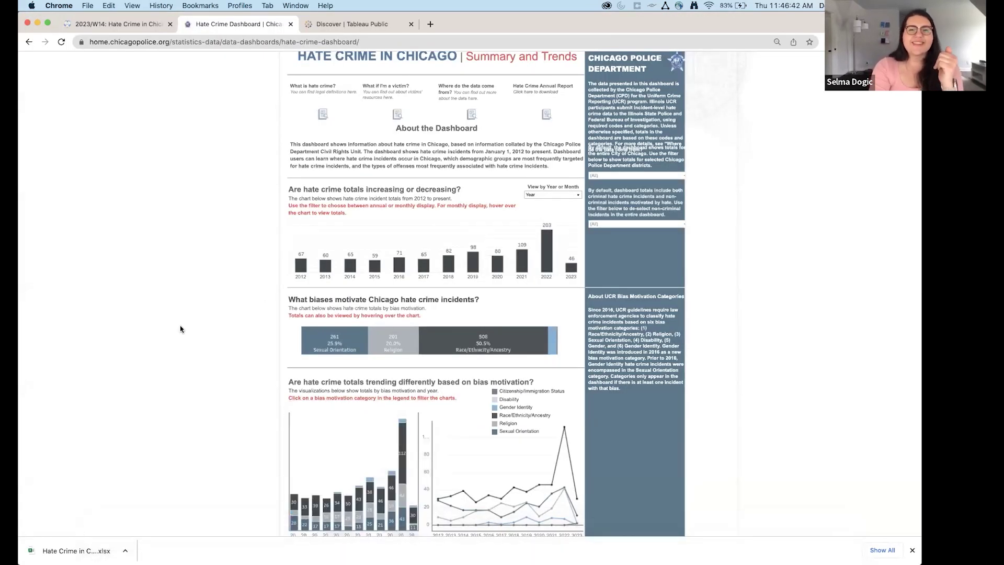
Examine the layout and charts of the Chicago Police Department's Hate Crime Dashboard for comparison
scroll(181, 329, up, 5)
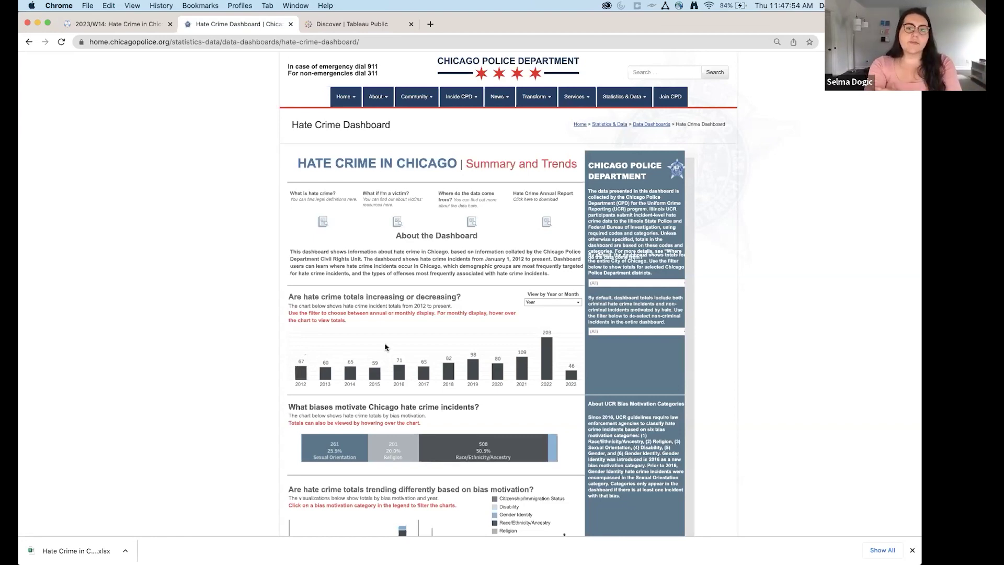
scroll(385, 347, down, 5)
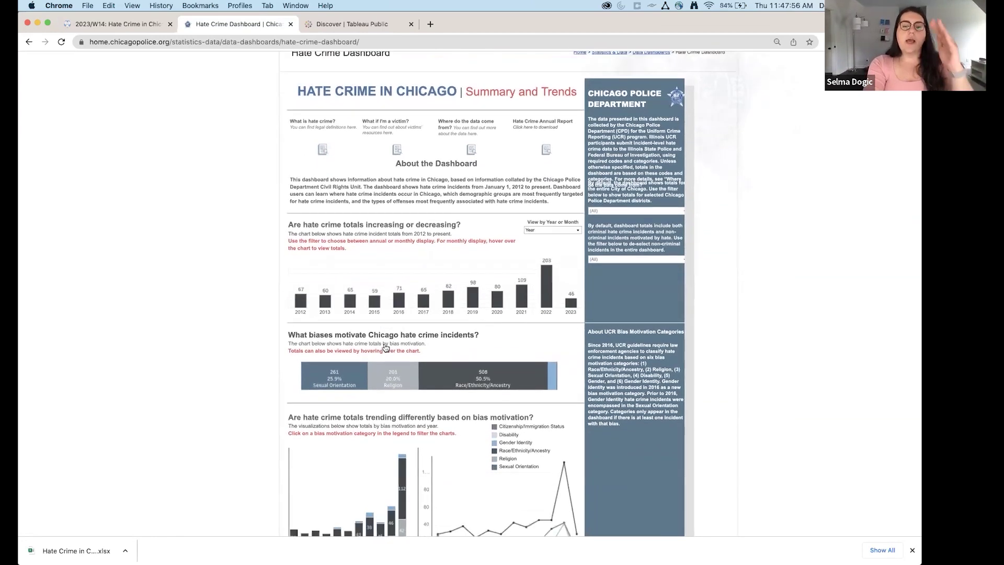
scroll(385, 348, down, 8)
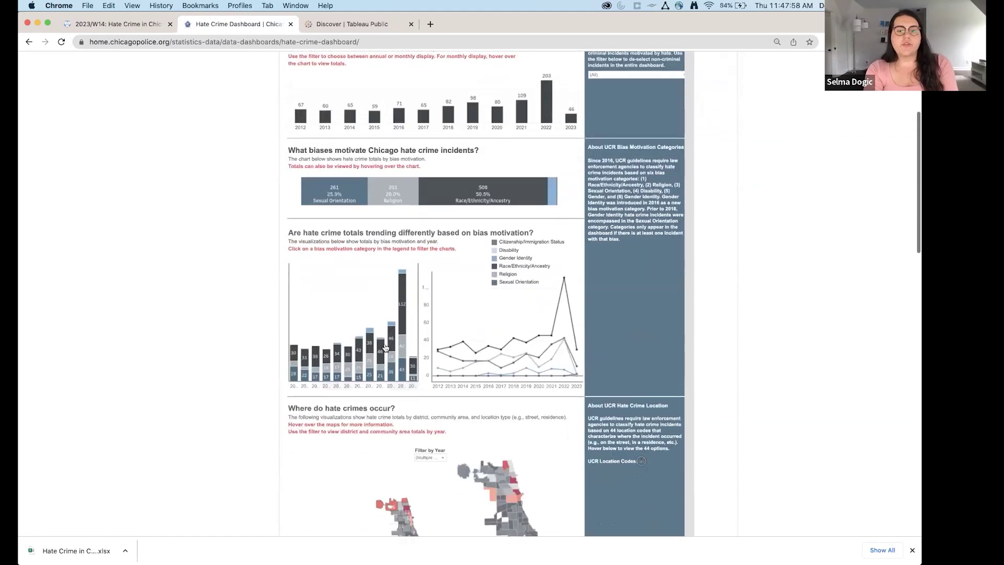
scroll(385, 348, down, 9)
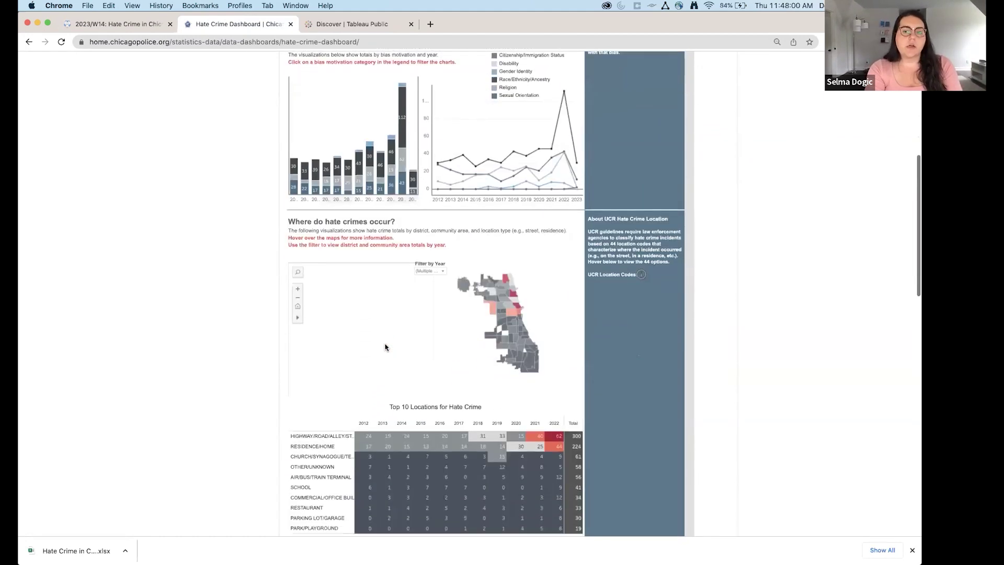
key(super+r)
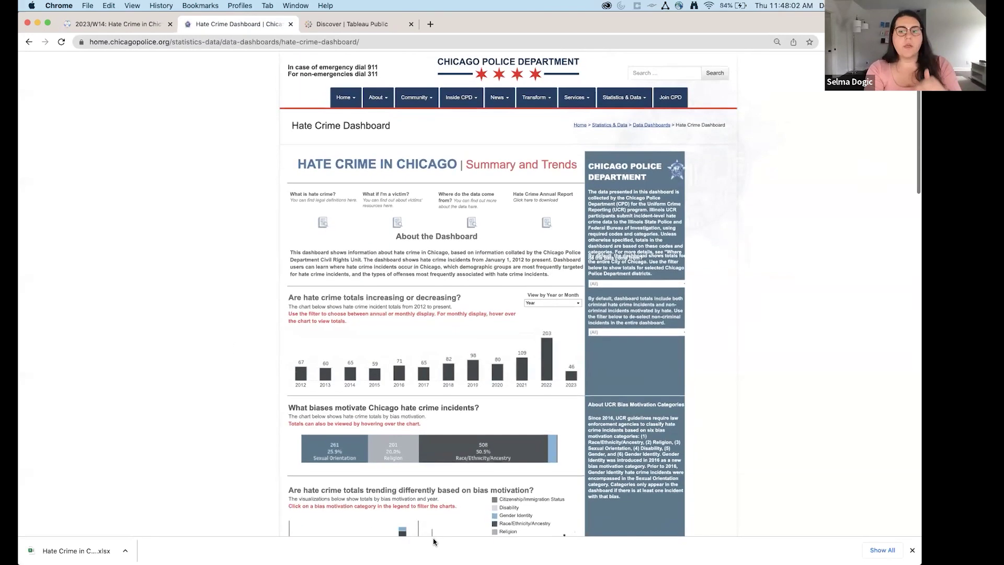
Switch back to Tableau and add a text object above the charts reading "Hate Crimes in Chicago between 2012 - 2023"
click(684, 551)
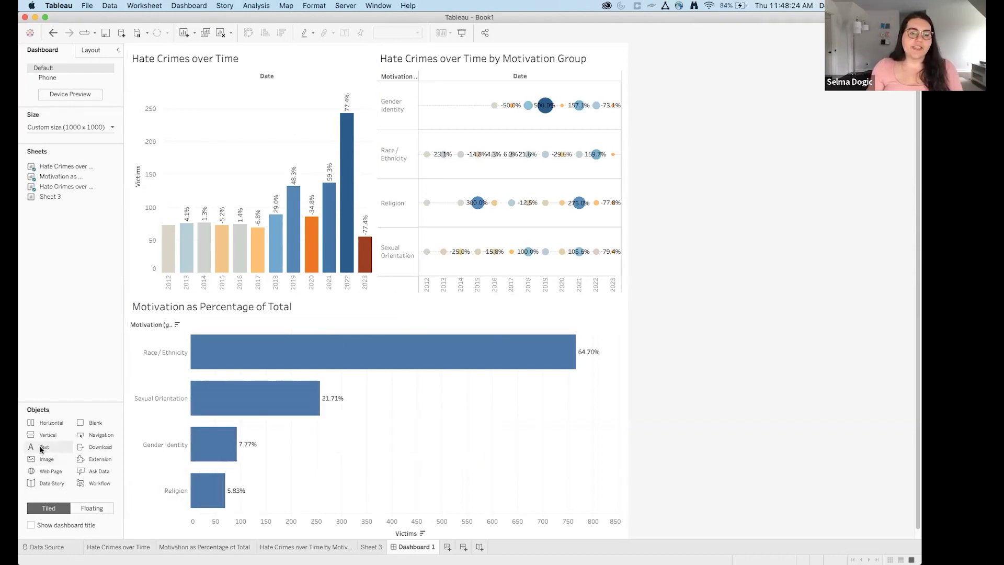
mouse_move(41, 449)
mouse_down()
mouse_move(457, 79)
mouse_move(474, 46)
mouse_move(463, 73)
mouse_up()
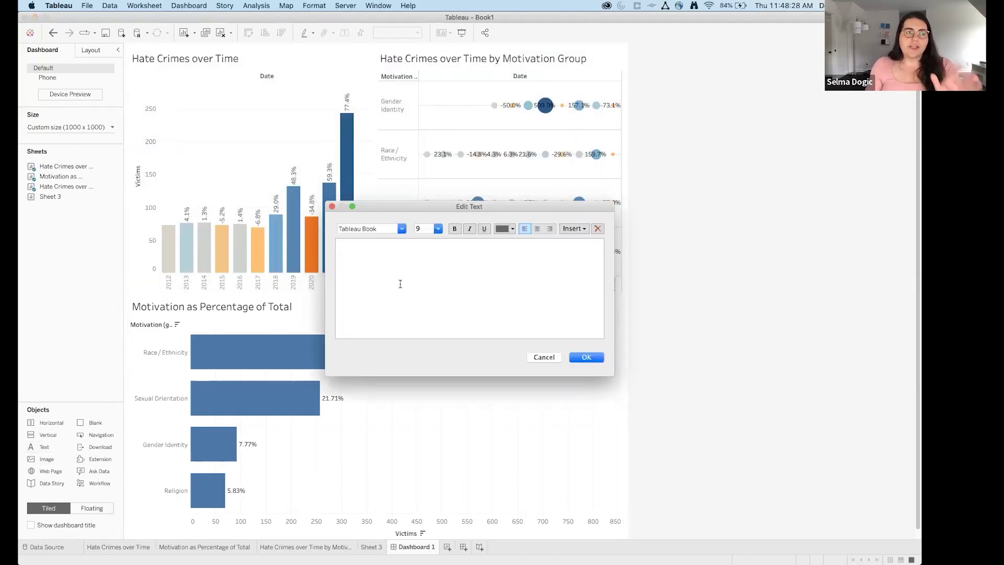
text(Hate)
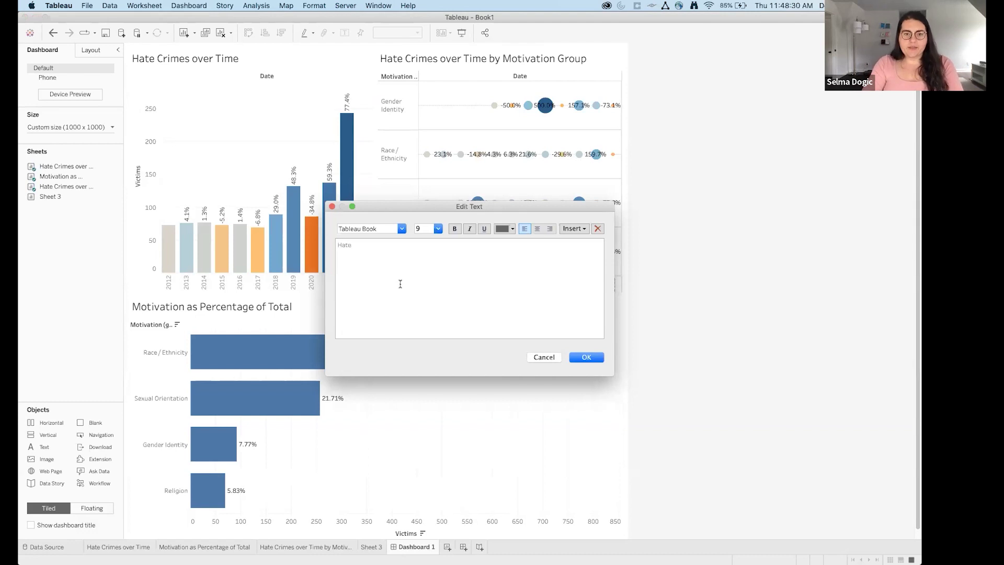
text( Crimes in Chicago between 2)
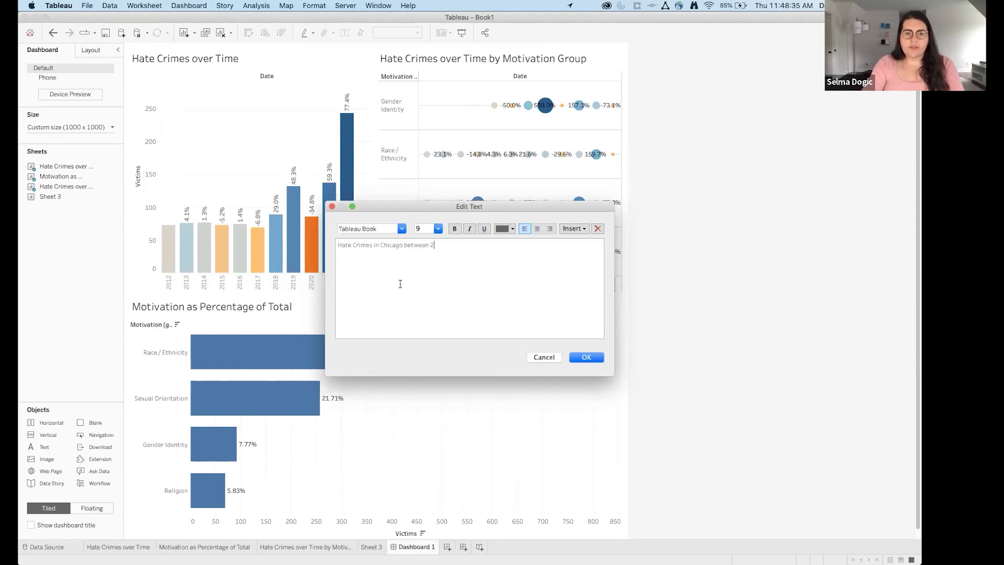
text(012 - 2023)
Format the whole title text at size 24 in black and apply it to the dashboard
key(super+a)
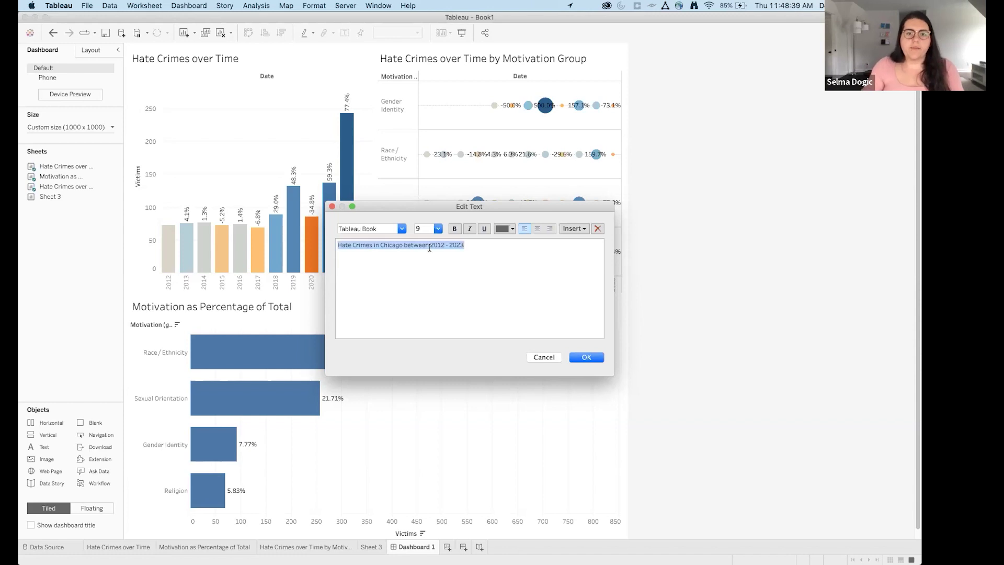
click(438, 228)
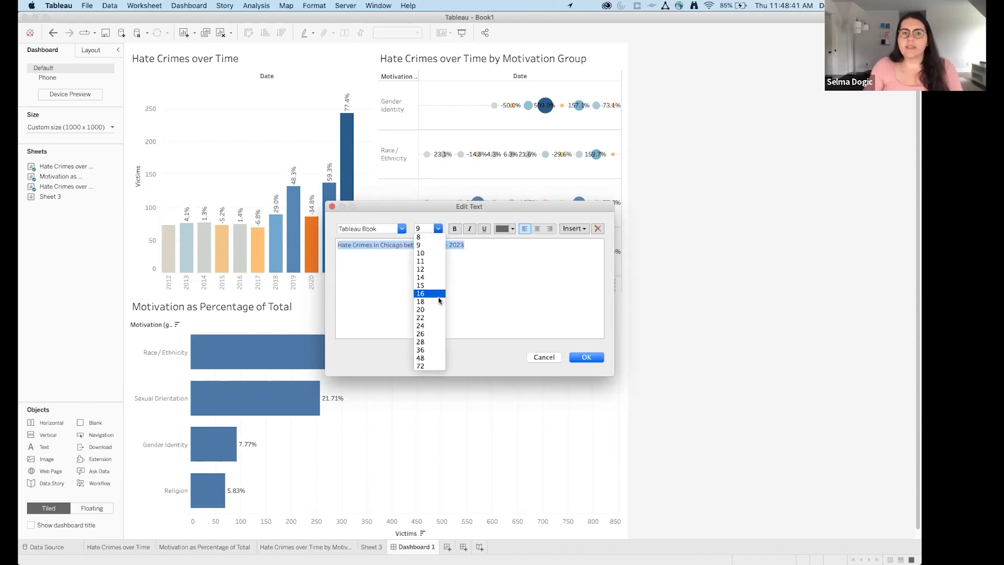
click(438, 326)
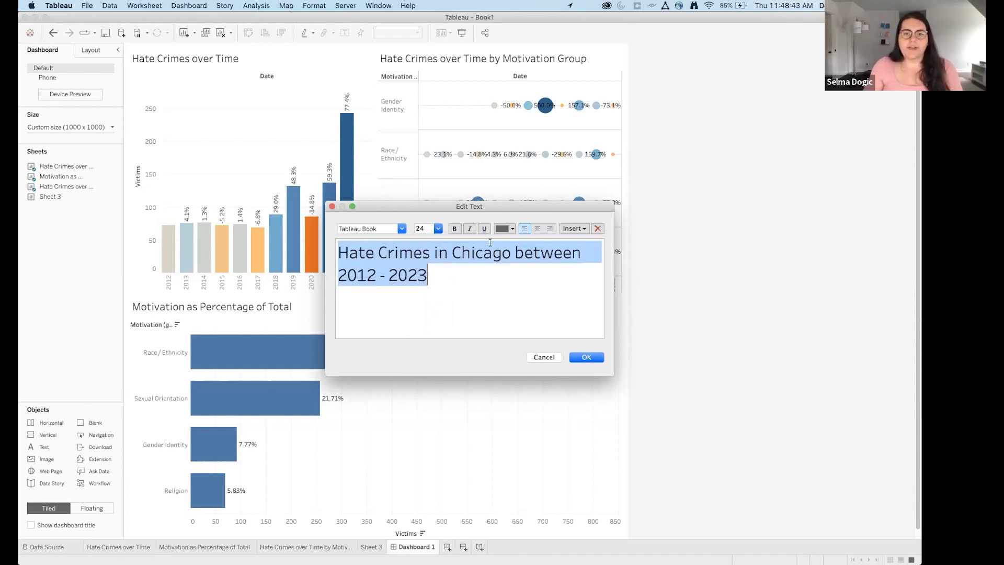
click(507, 231)
click(501, 240)
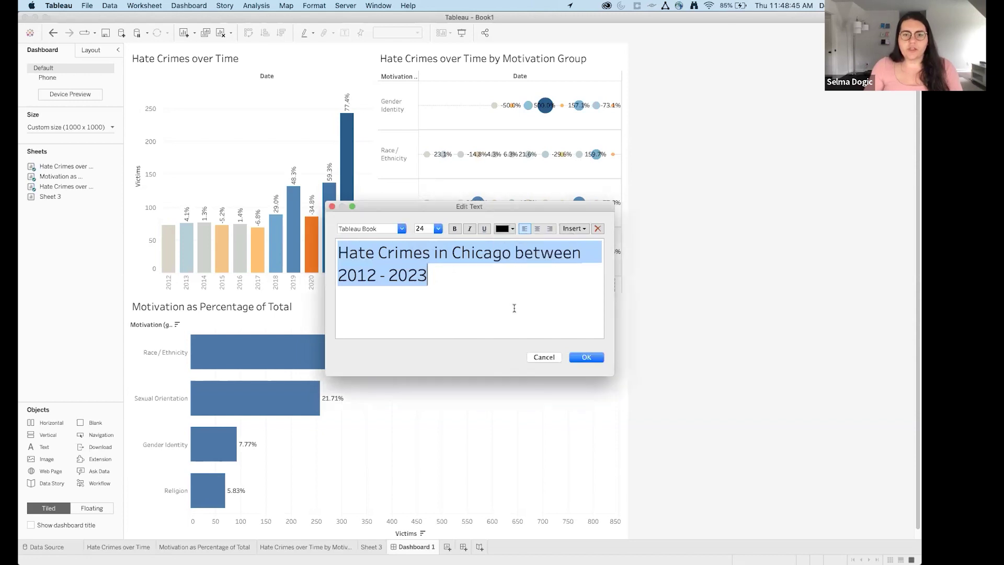
click(513, 307)
click(586, 358)
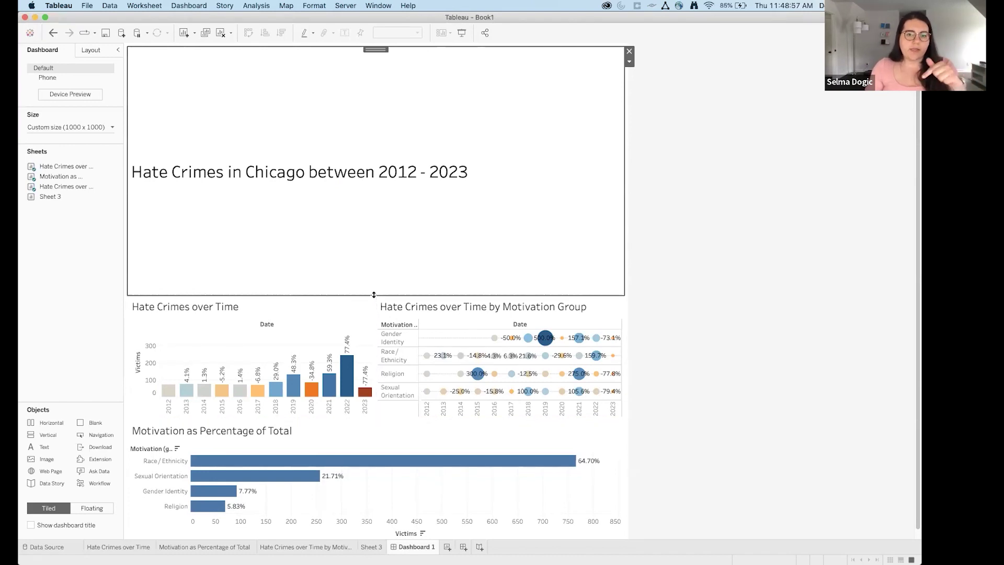
Shrink the title text object's height to a slim banner above the charts
drag(374, 294, 430, 75)
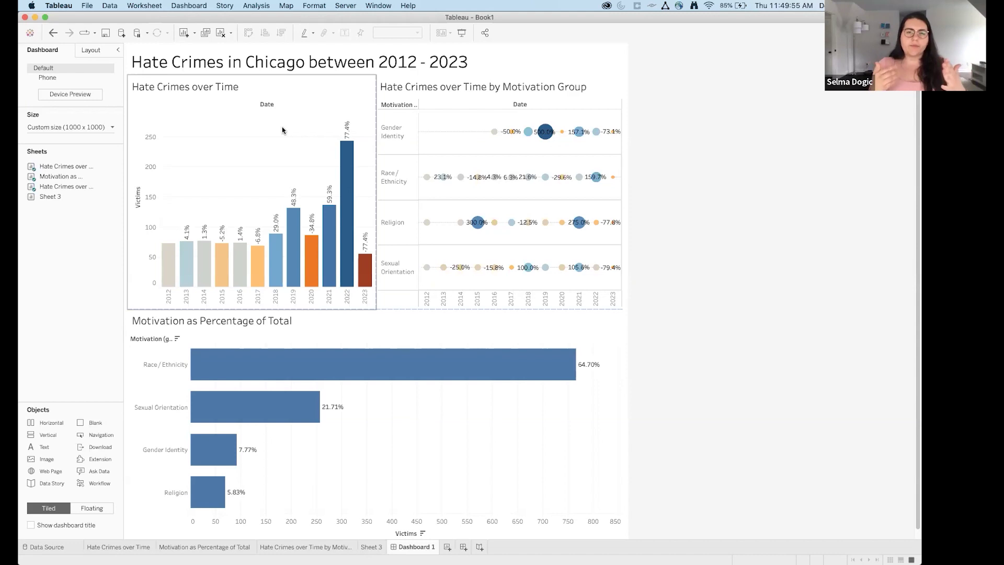
click(381, 62)
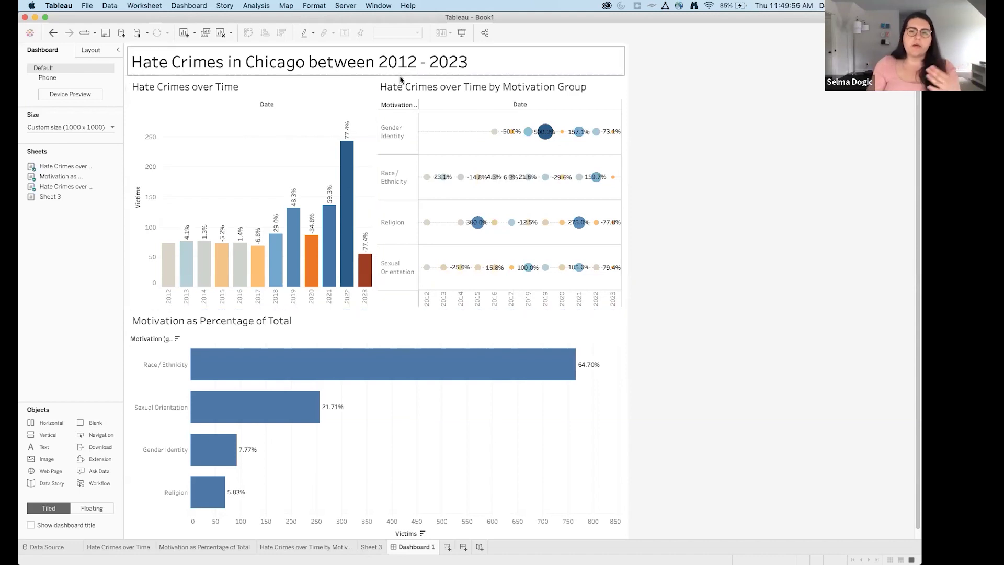
Select the 2017 bar in the Hate Crimes over Time chart to view its details
click(611, 202)
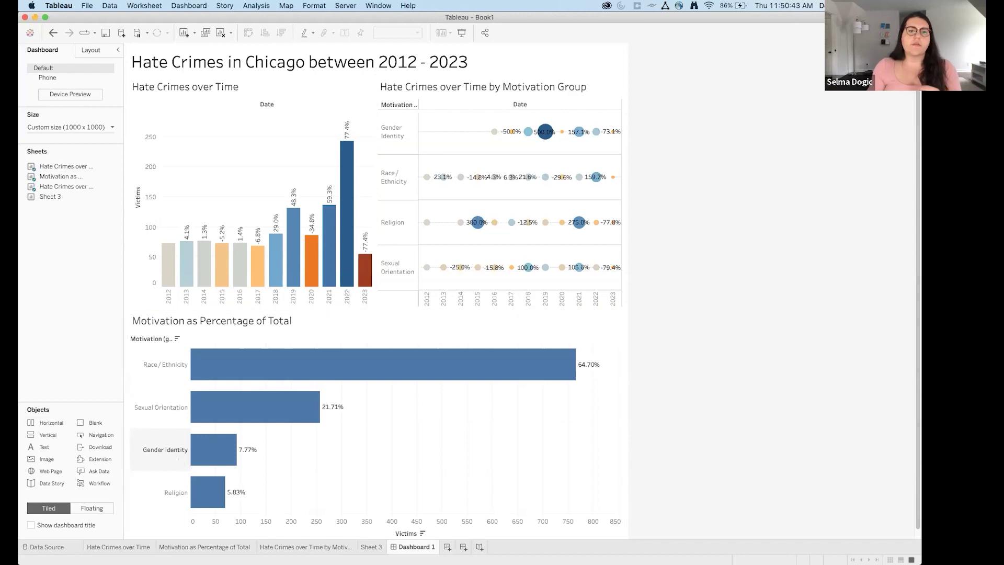
click(255, 273)
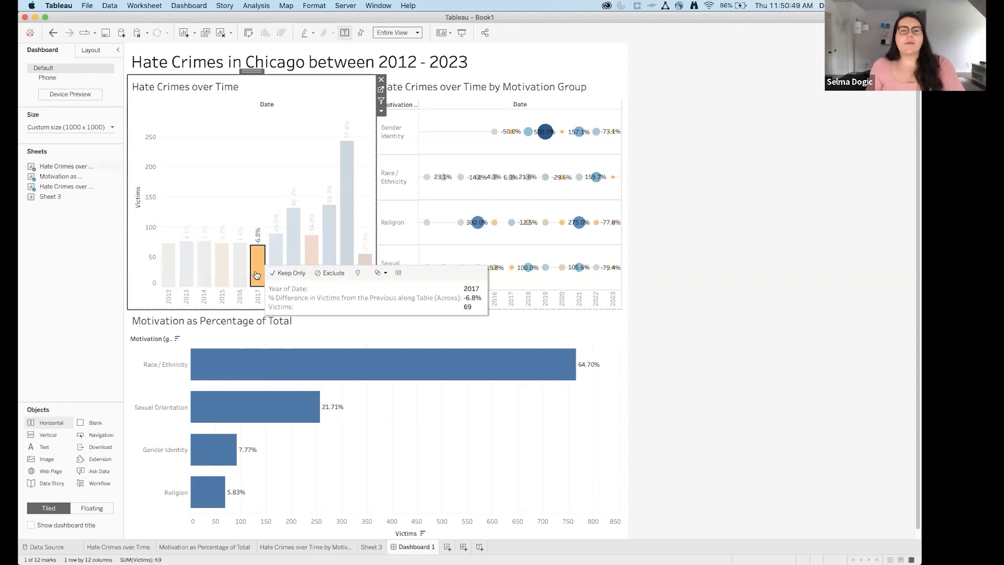
Clear the 2017 bar selection and hide the titles of all three charts on the dashboard
click(385, 496)
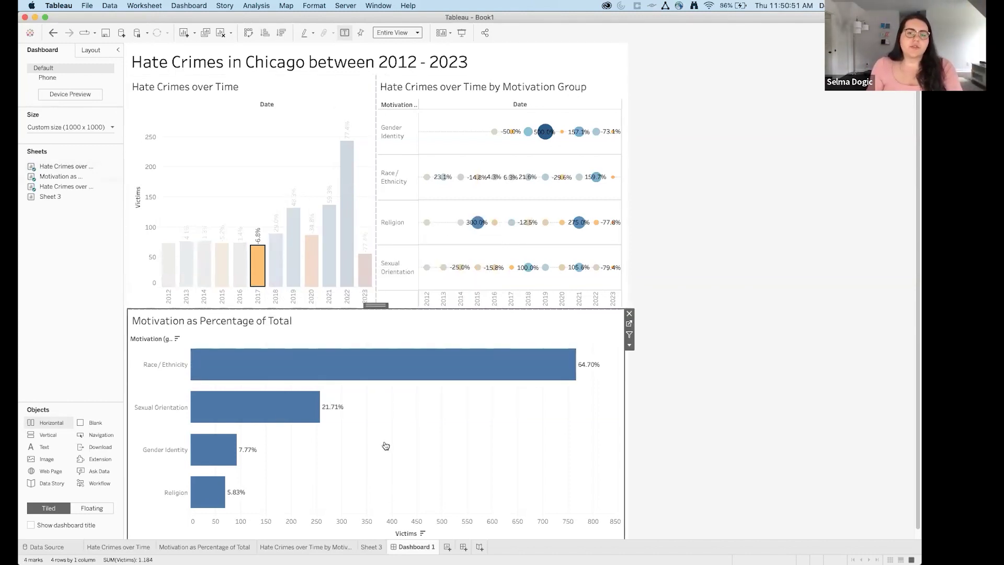
click(255, 271)
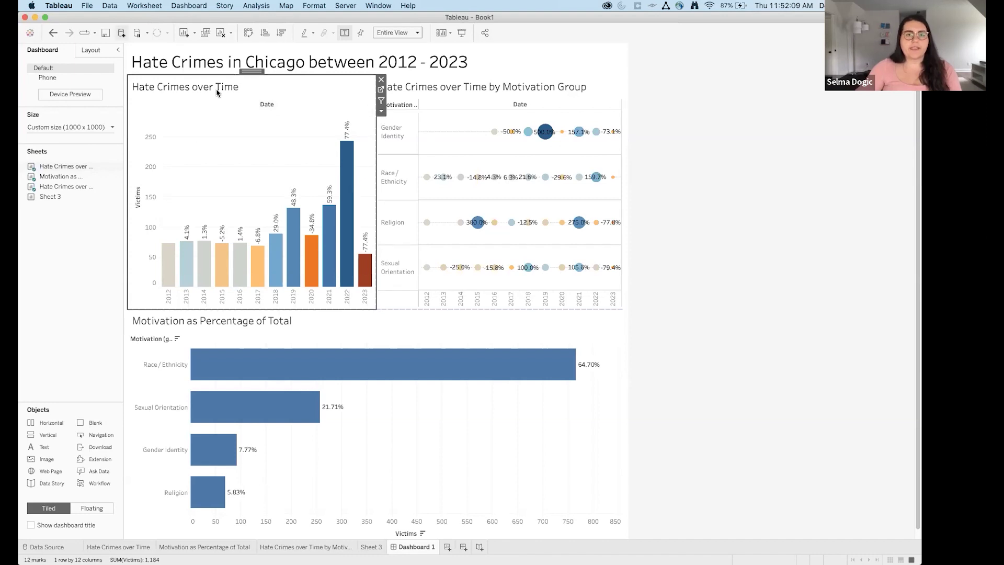
right_click(183, 92)
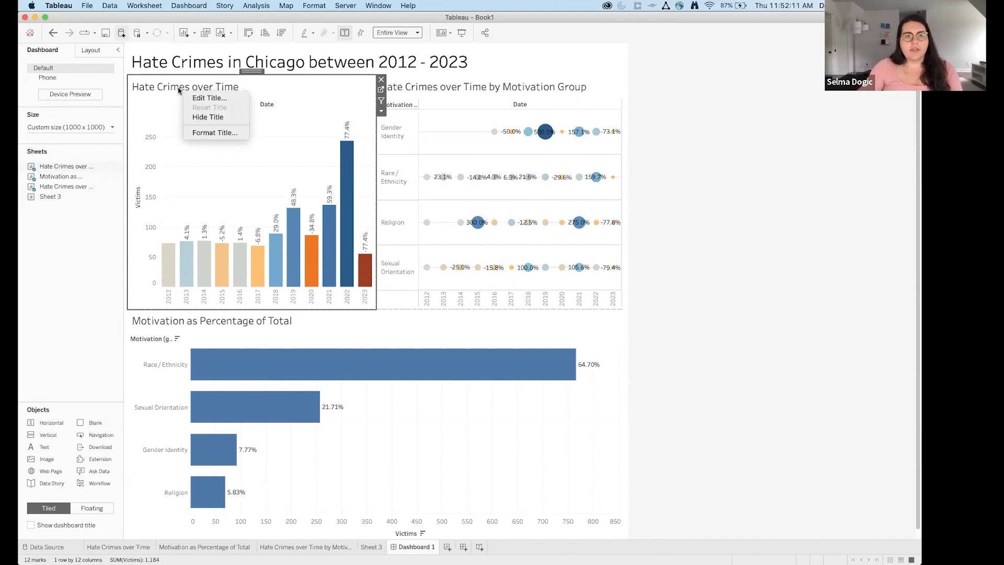
click(235, 116)
right_click(497, 86)
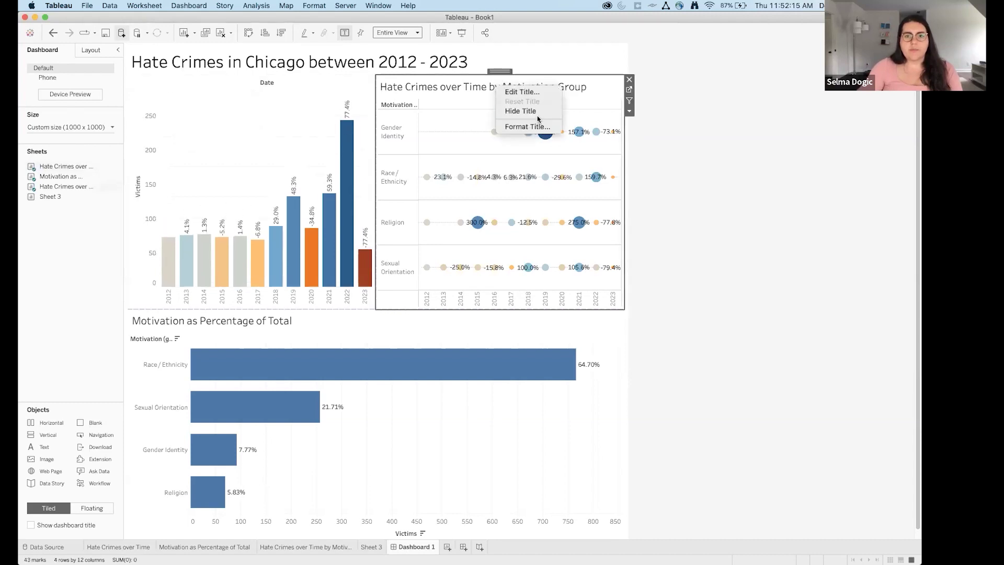
click(521, 111)
click(274, 321)
right_click(272, 317)
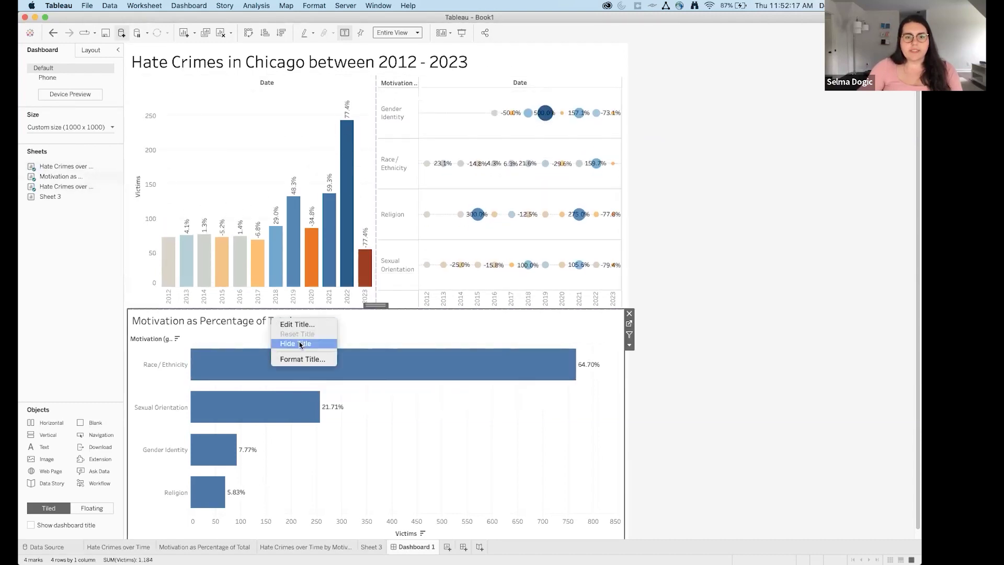
click(300, 345)
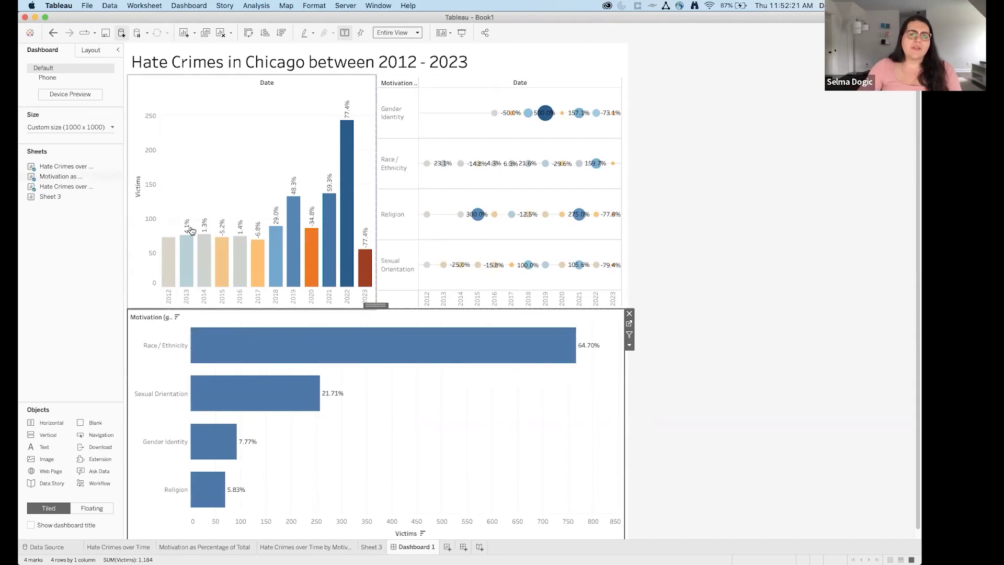
Hide the Victims axis header of the yearly hate crimes bar chart
mouse_move(190, 230)
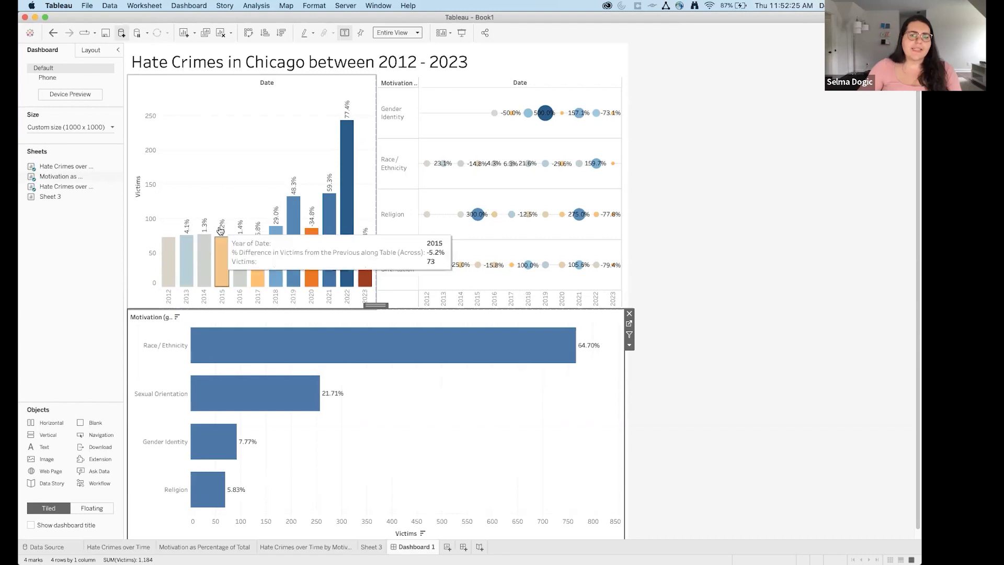
right_click(152, 153)
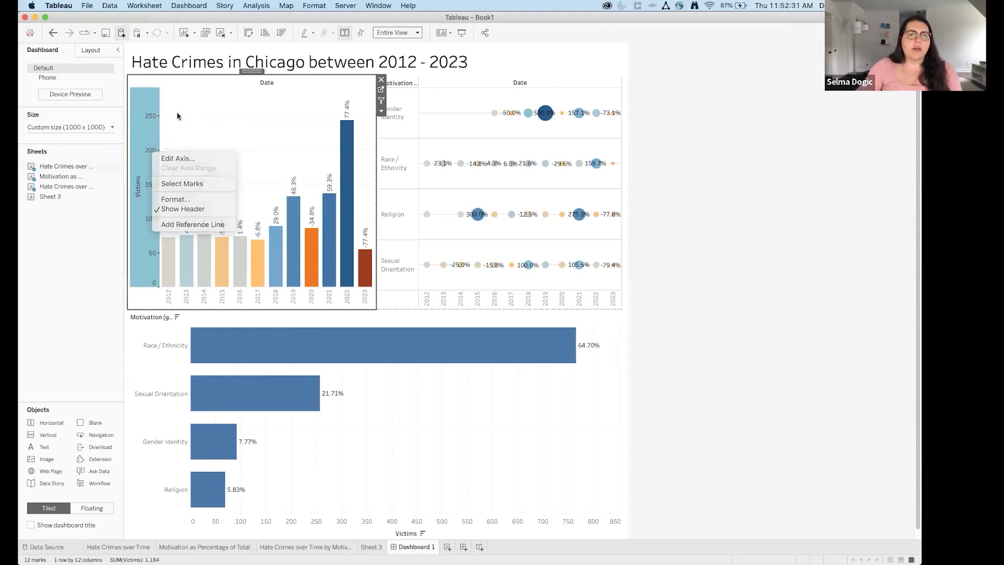
click(156, 131)
right_click(154, 132)
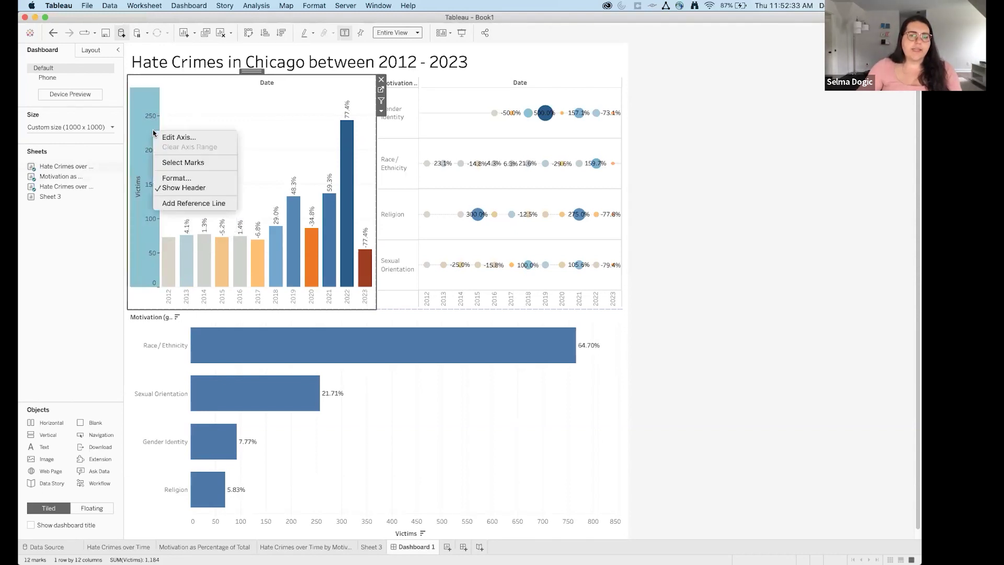
click(181, 188)
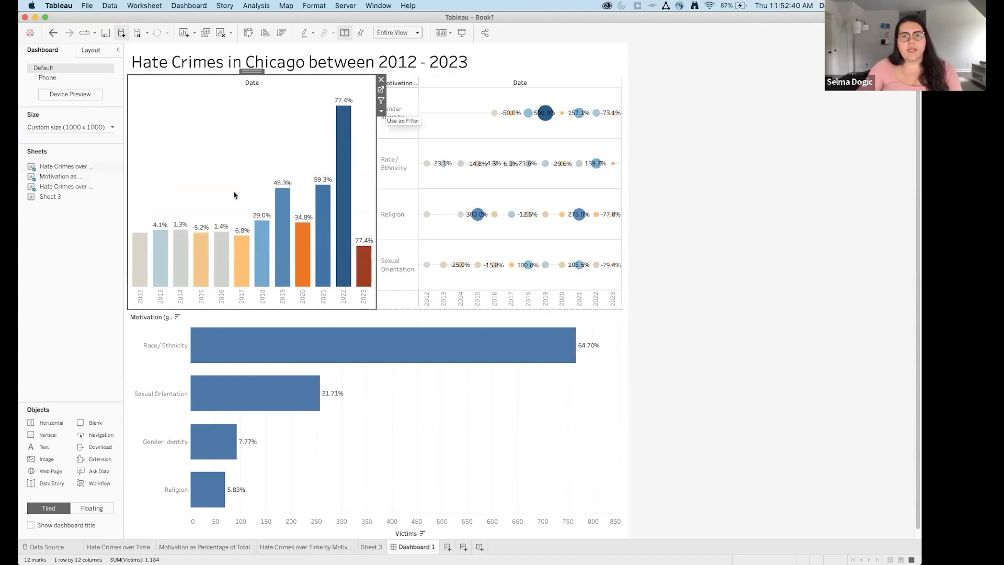
Move the motivation group bubble chart into a full-width row between the yearly bars and the percentage-of-total chart, and make it taller
click(473, 105)
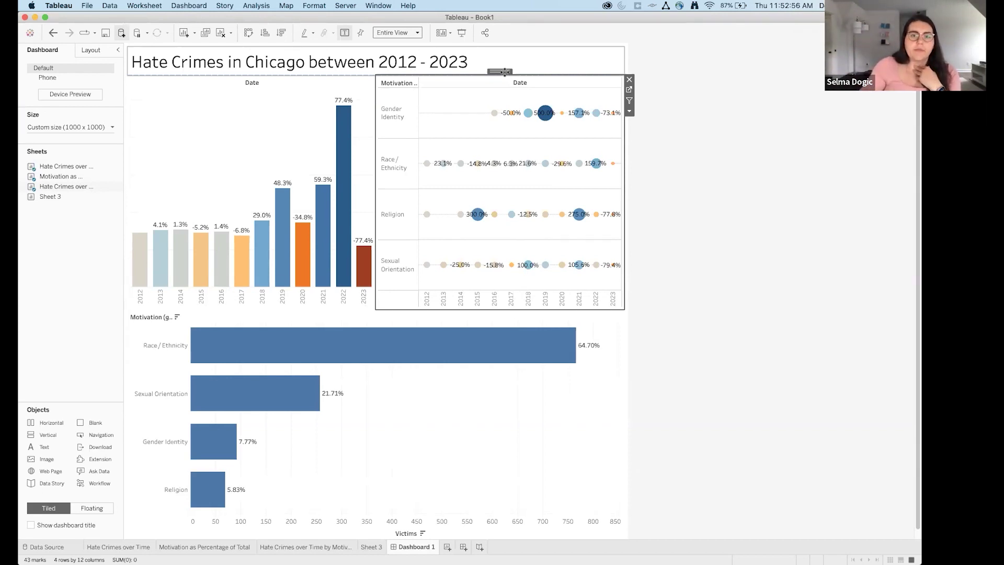
mouse_move(504, 72)
mouse_down()
mouse_move(457, 187)
mouse_move(258, 318)
mouse_up()
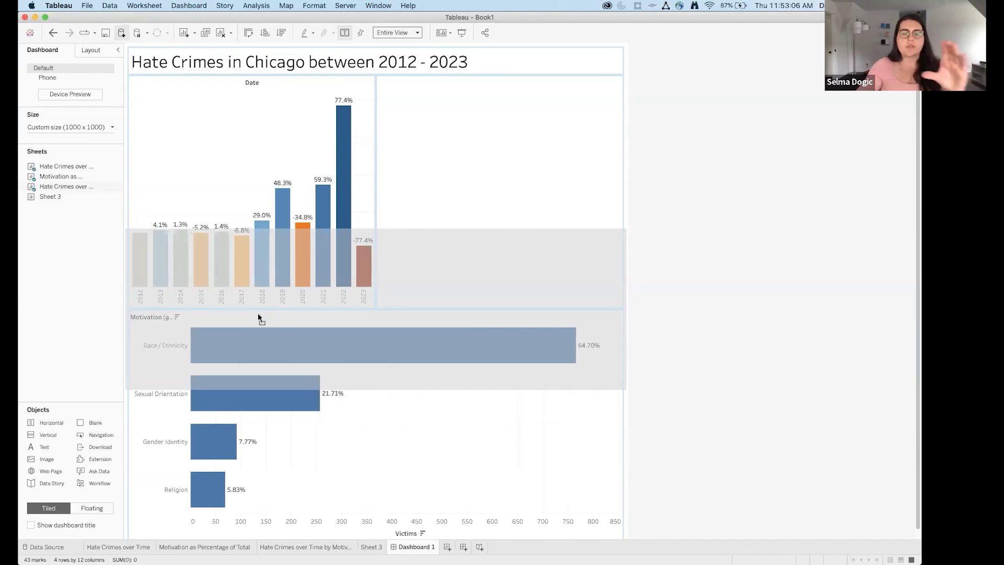
mouse_move(258, 318)
mouse_down()
mouse_move(281, 440)
mouse_move(447, 445)
mouse_move(450, 267)
mouse_move(272, 223)
mouse_move(282, 219)
mouse_up()
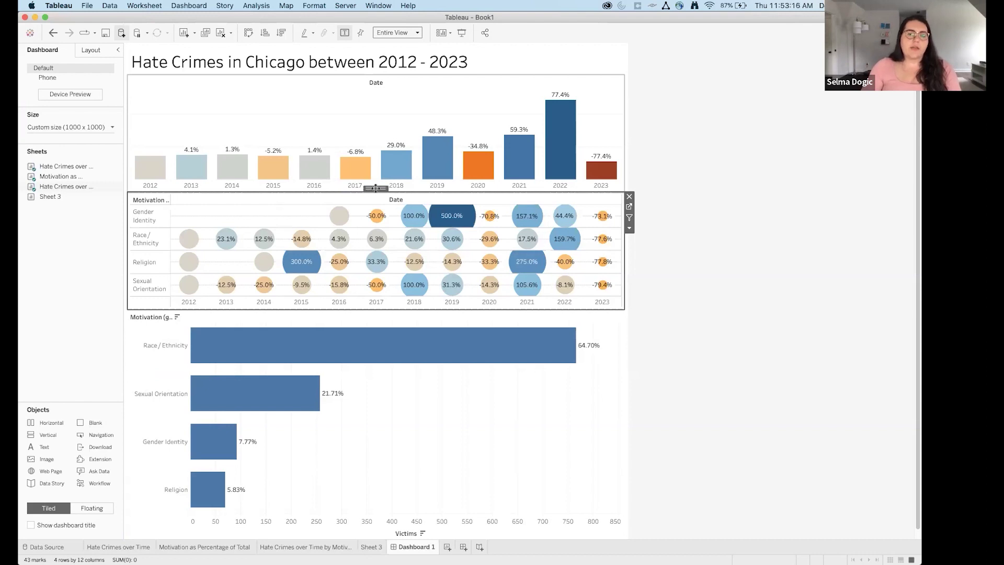
drag(376, 189, 509, 397)
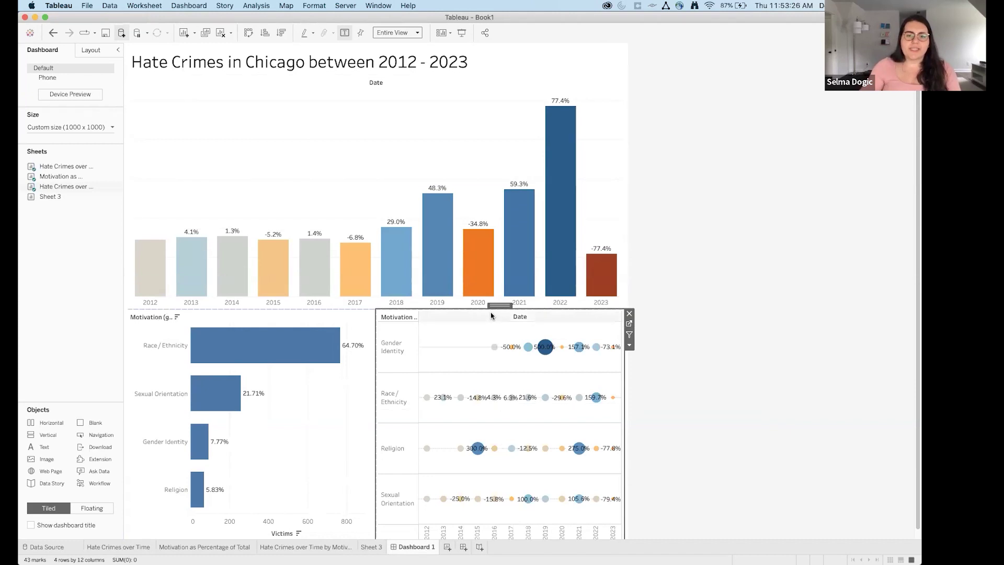
drag(494, 303, 362, 280)
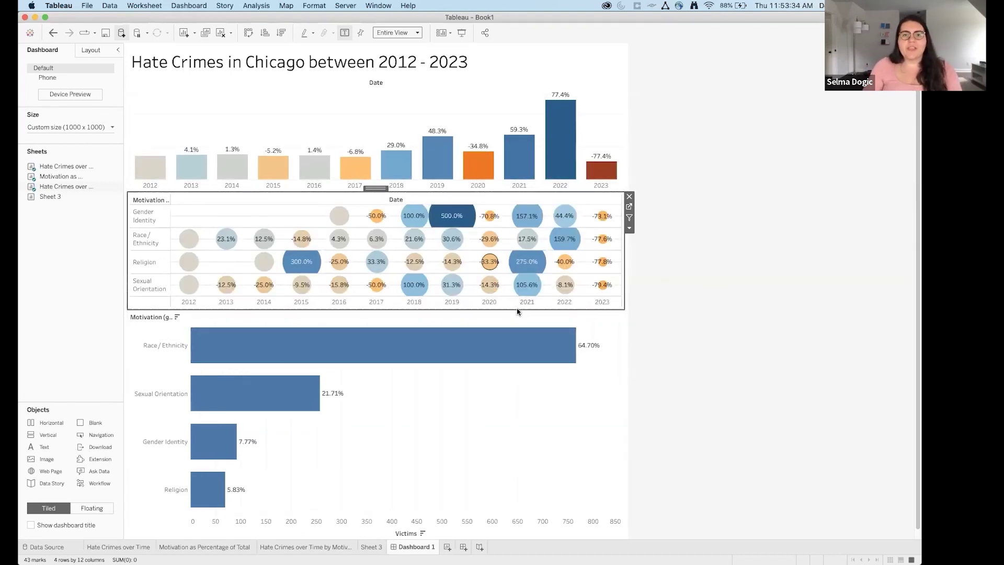
drag(521, 310, 512, 379)
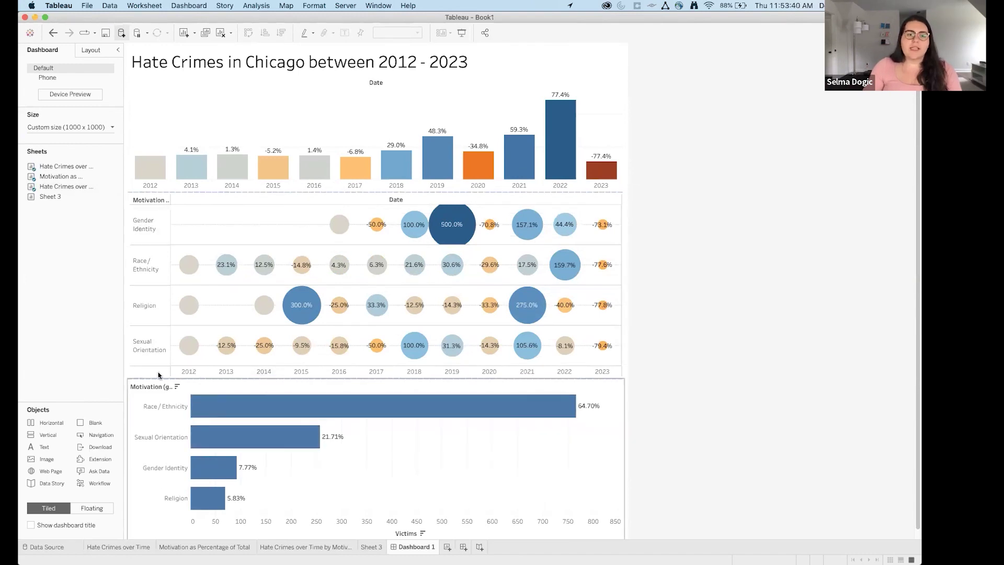
Place the percentage-of-total chart beside the motivation group bubble chart and narrow it to a slim column
click(158, 401)
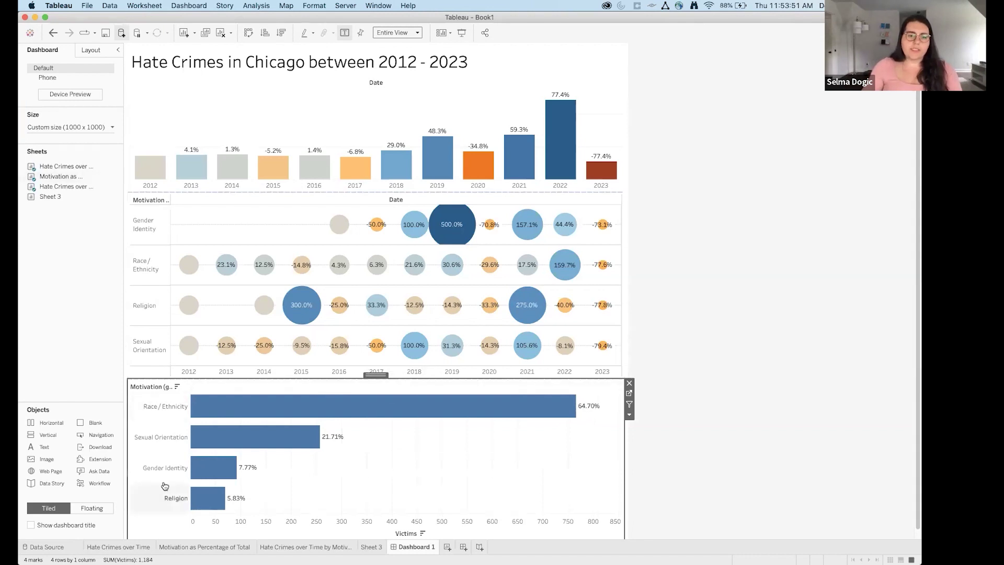
mouse_move(375, 374)
mouse_down()
mouse_move(465, 327)
mouse_move(565, 307)
mouse_move(529, 301)
mouse_move(575, 307)
mouse_up()
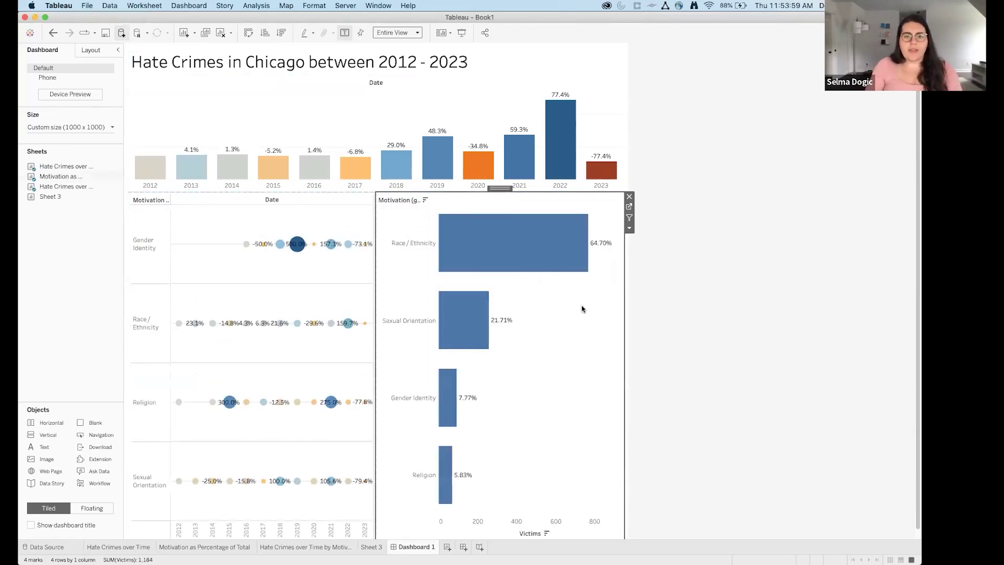
drag(377, 279, 532, 279)
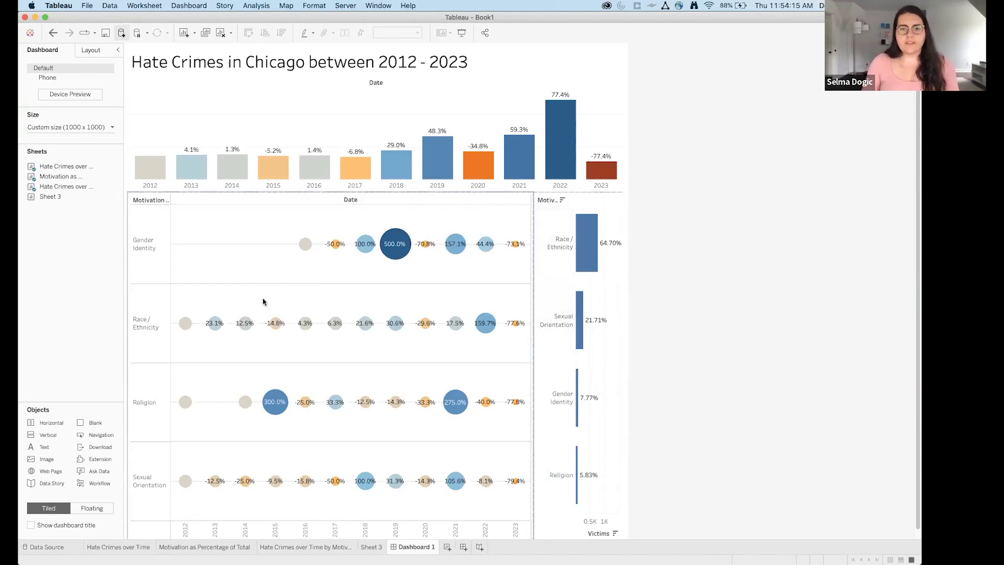
Set the row grid lines of the yearly hate crimes bar chart to None
right_click(359, 119)
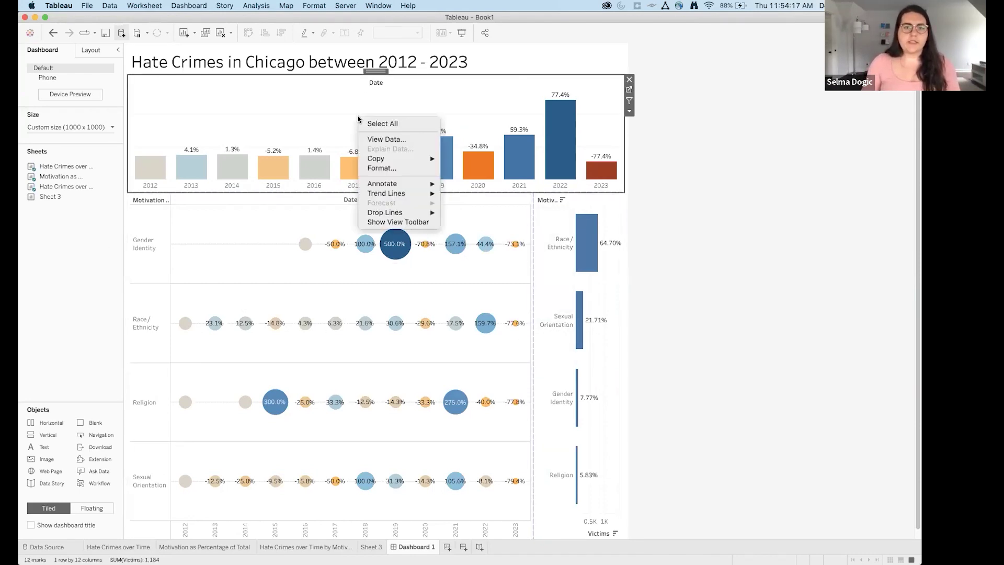
mouse_move(369, 214)
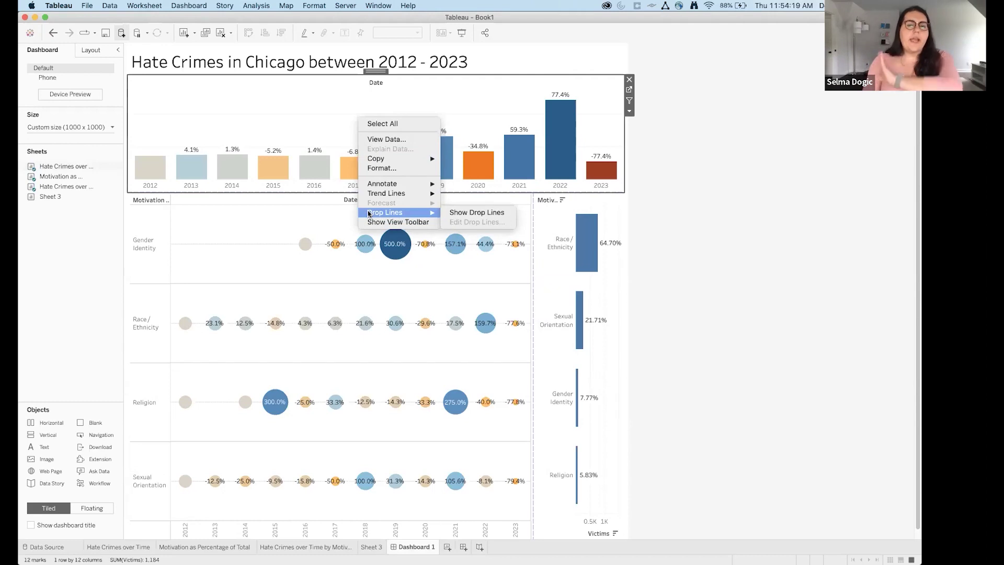
click(395, 168)
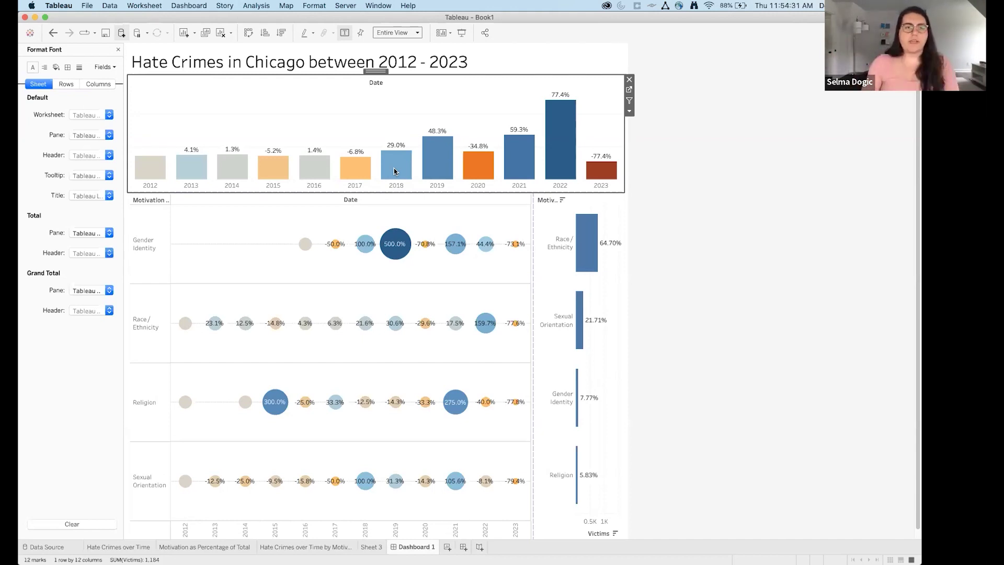
click(80, 67)
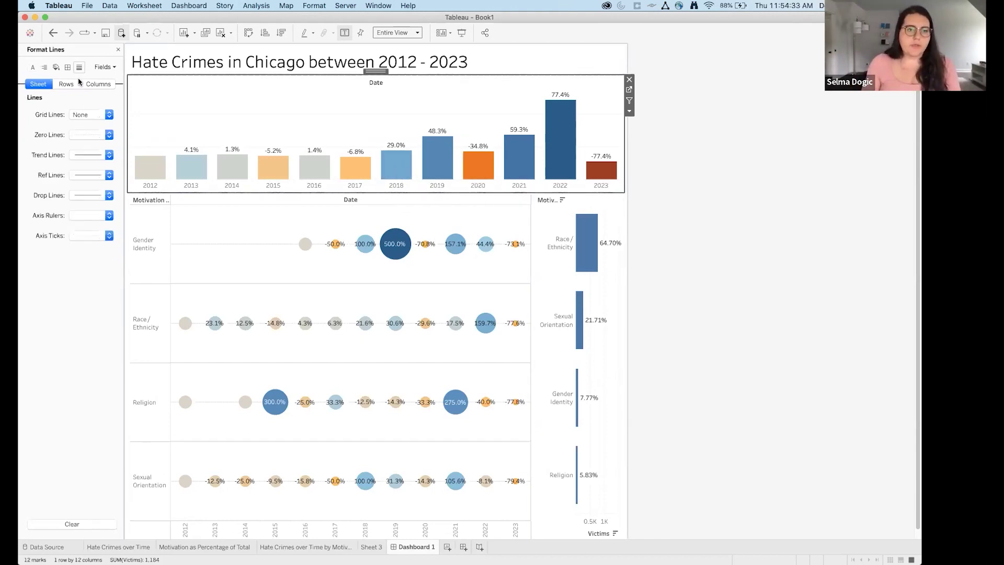
click(66, 85)
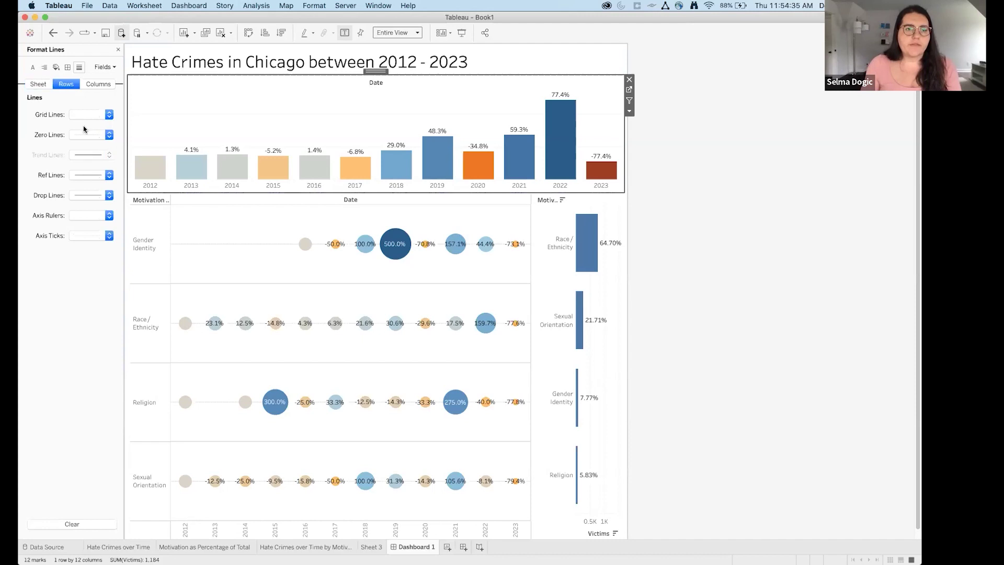
click(108, 115)
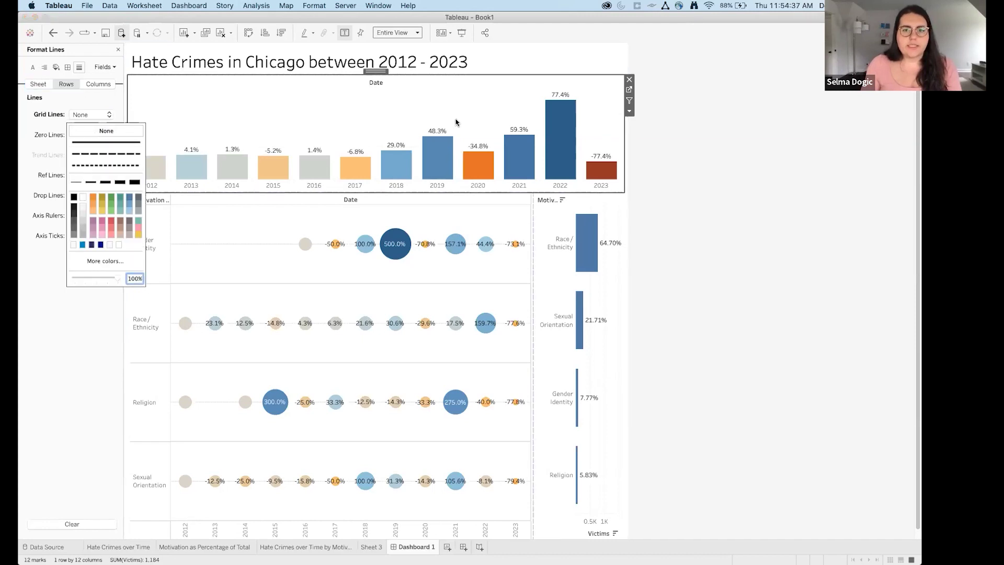
click(362, 97)
Set the row grid lines of the motivation group bubble chart to None and check its column and sheet line settings
click(256, 234)
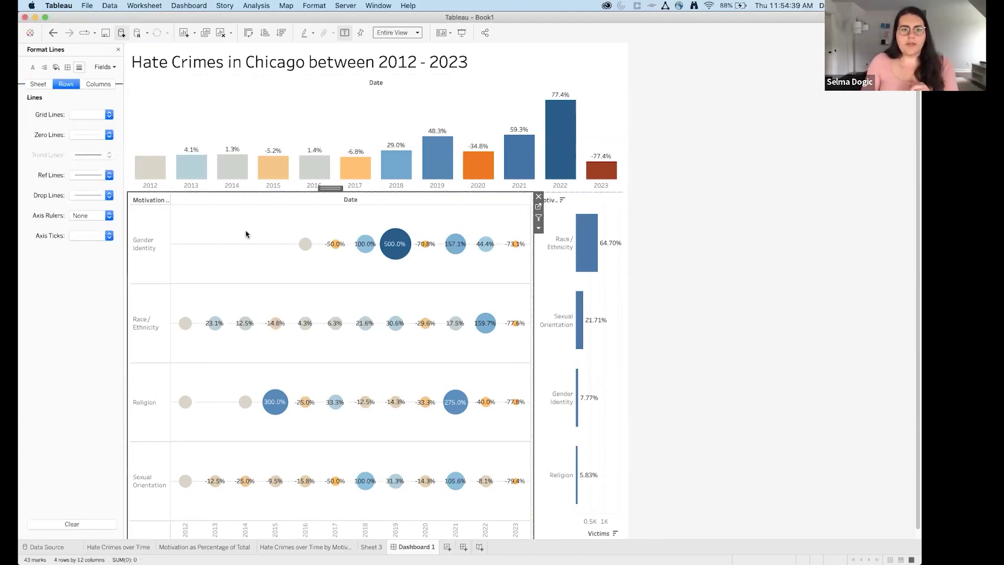
click(108, 114)
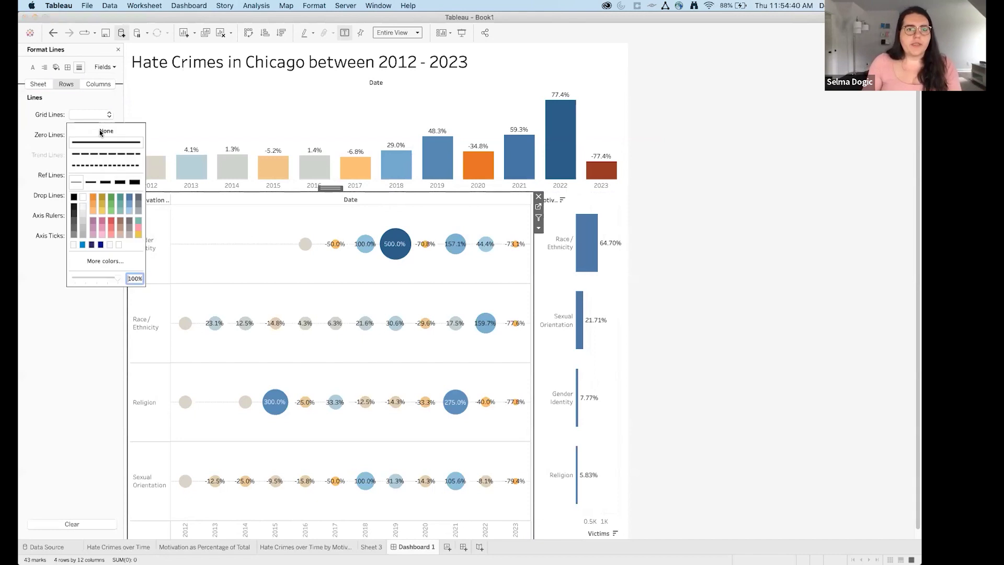
click(96, 85)
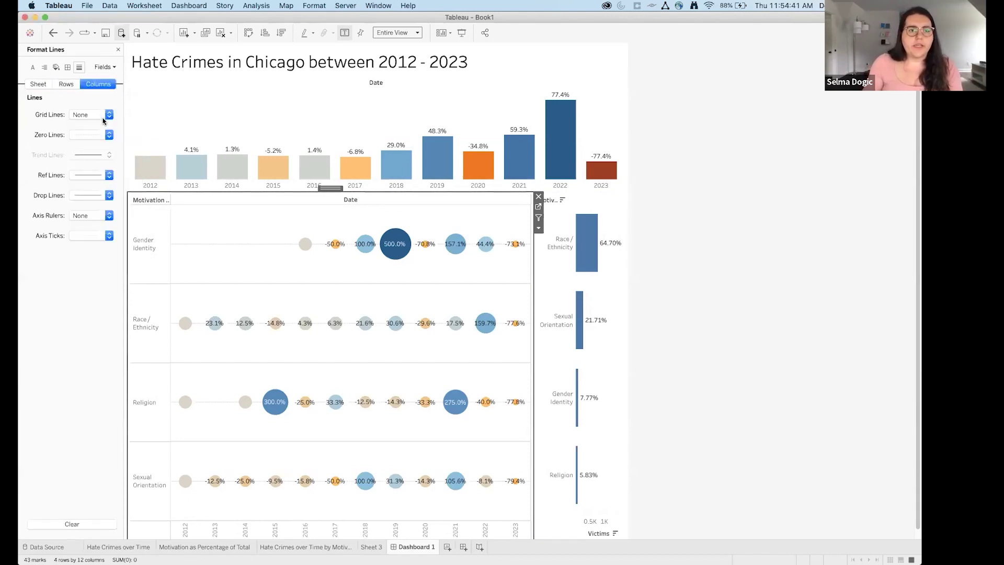
click(44, 84)
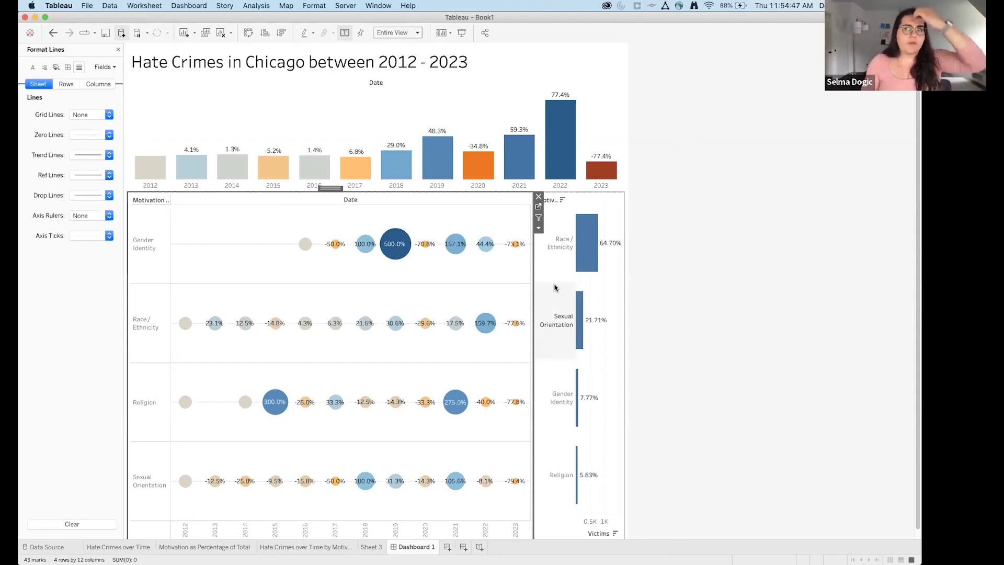
Set the column grid lines of the percentage-of-total bar chart to None
click(603, 297)
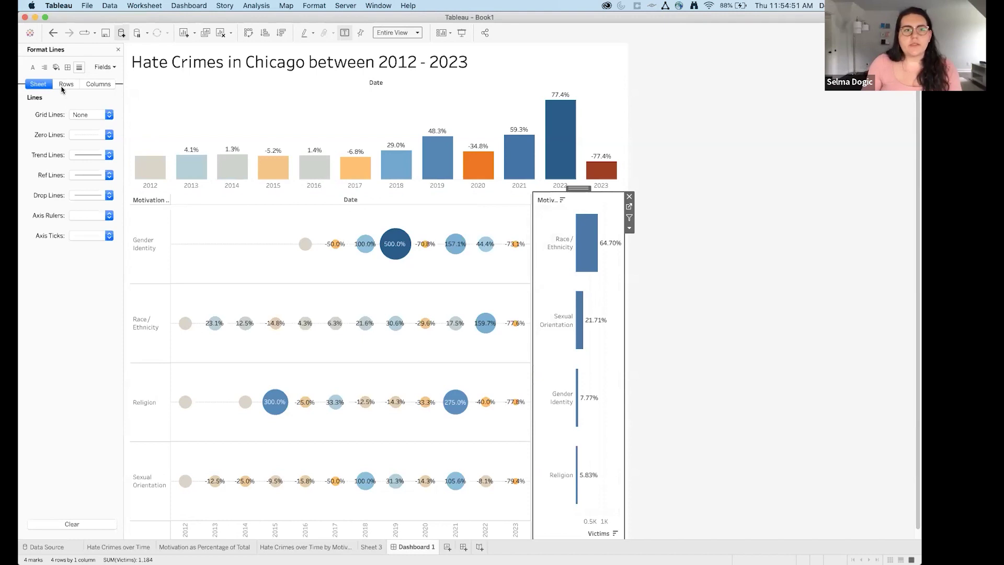
click(64, 85)
click(99, 83)
click(94, 114)
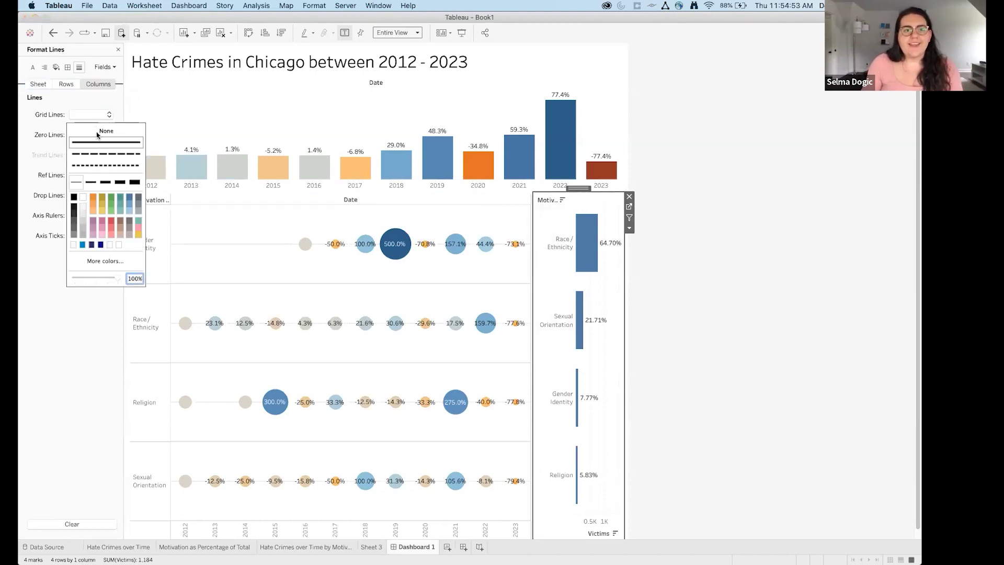
click(96, 129)
click(709, 243)
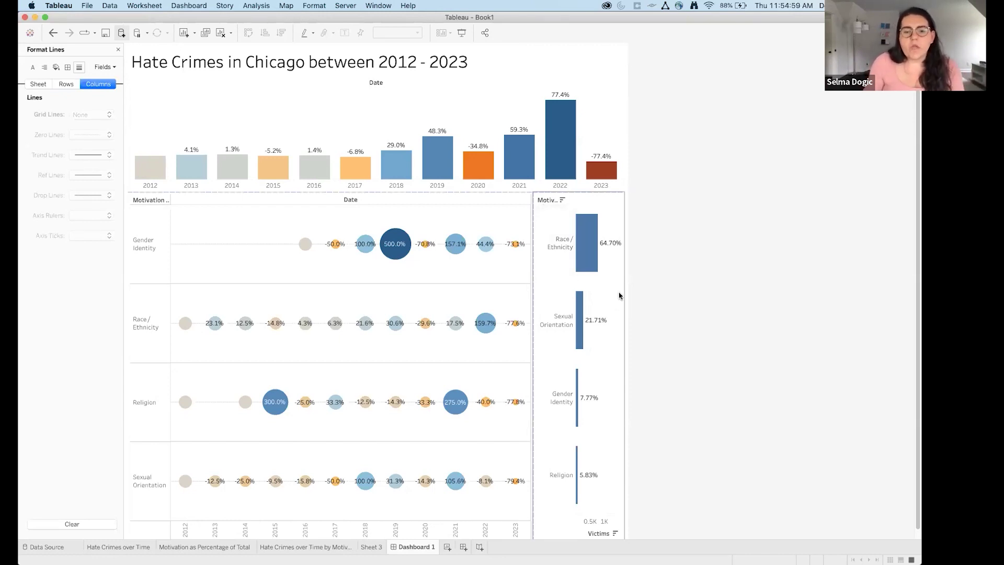
Hide the Victims axis header of the percentage-of-total bar chart
scroll(615, 531, down, 1)
click(598, 518)
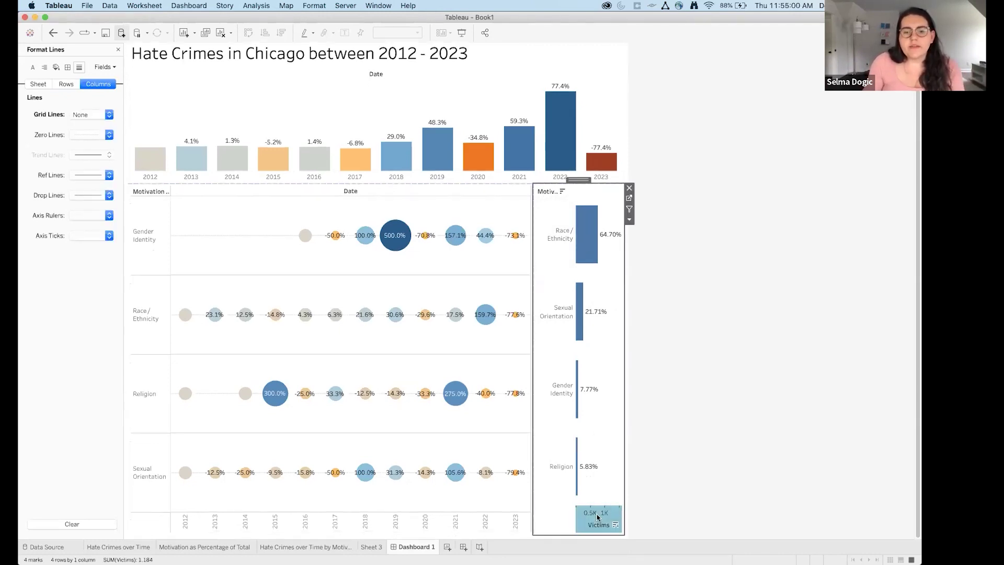
right_click(598, 516)
click(616, 494)
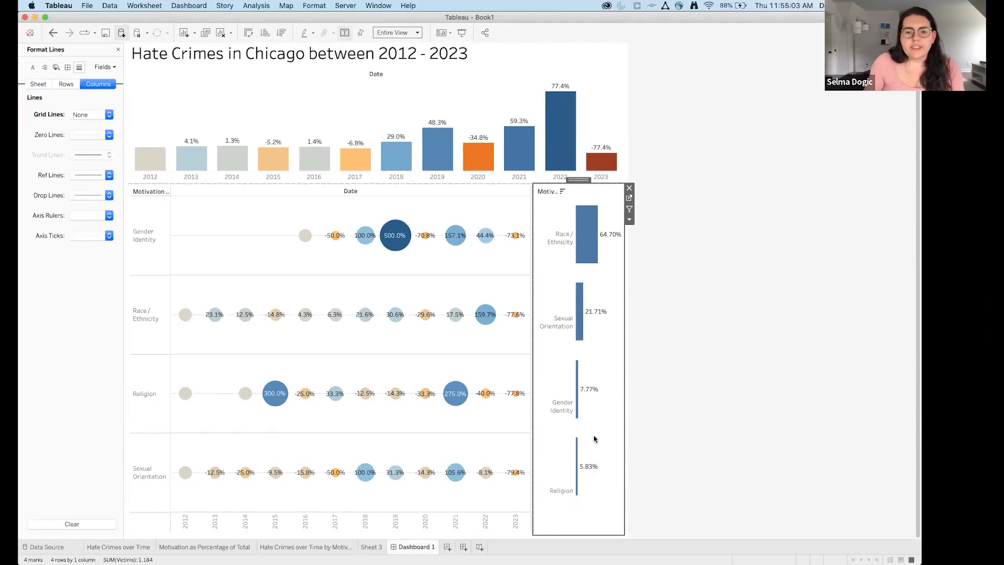
Hide the motivation group row headers of the percentage-of-total bar chart
right_click(560, 233)
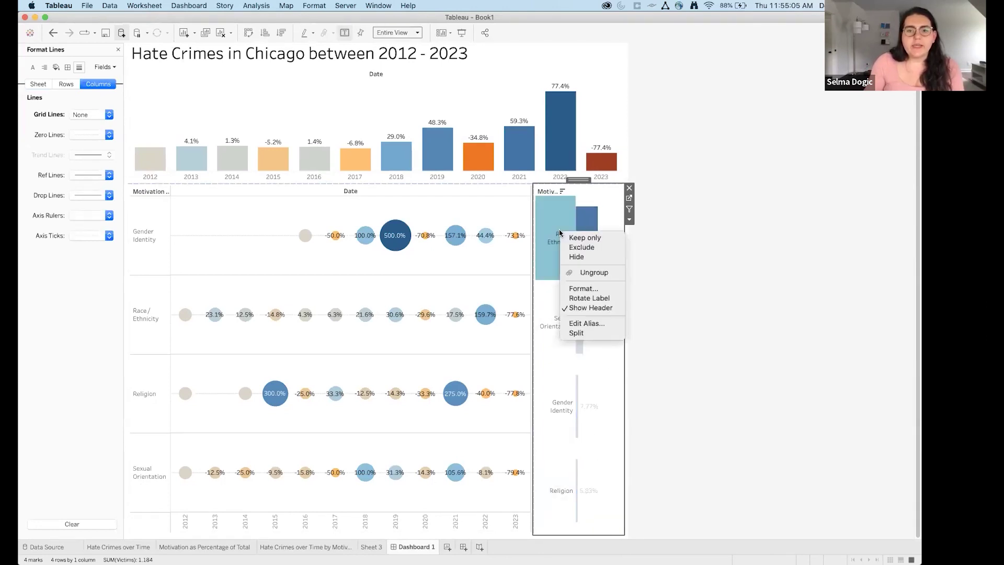
click(589, 308)
click(777, 303)
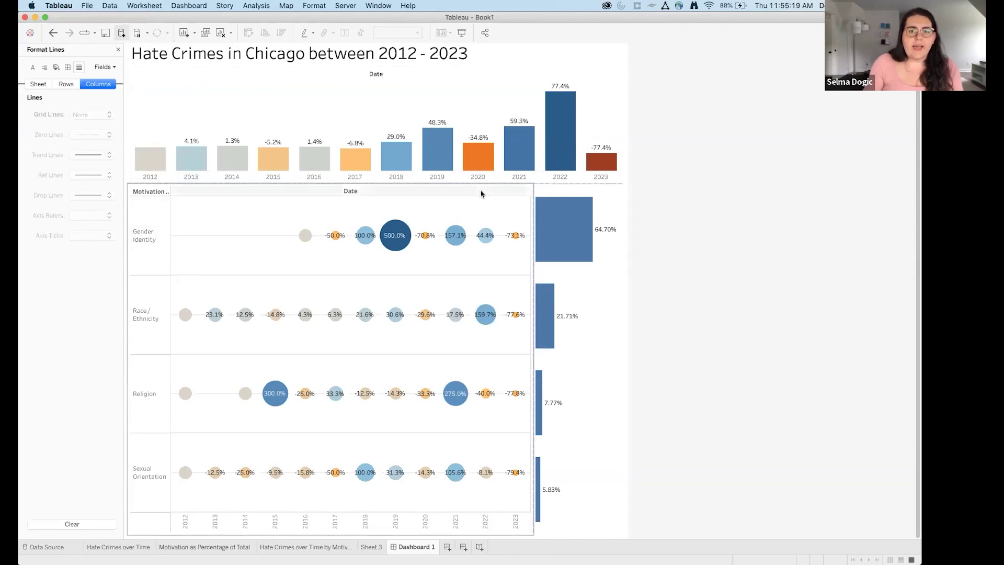
Hide the year headers of the motivation group bubble chart and widen the chart toward the percentage-of-total bars
mouse_move(404, 139)
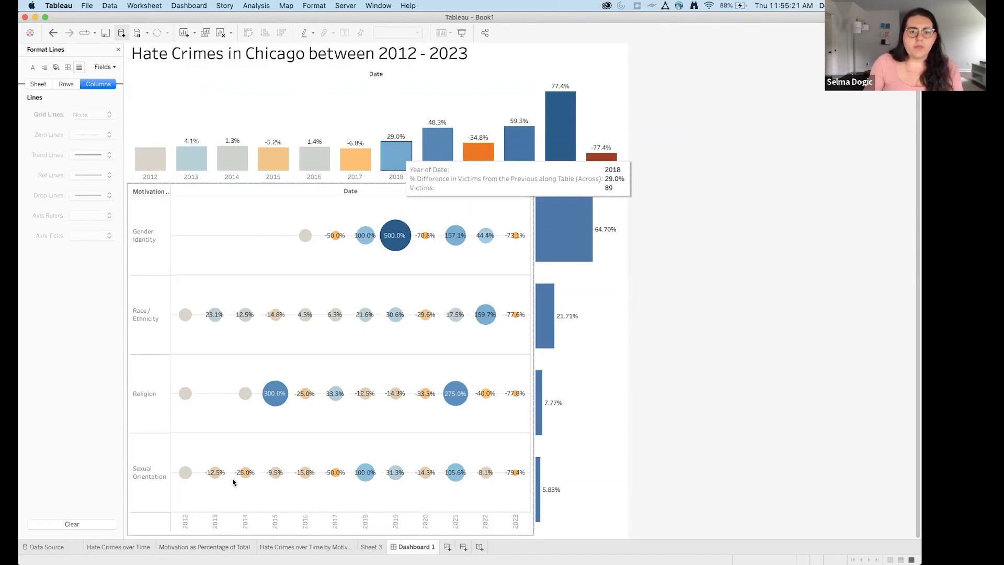
right_click(206, 521)
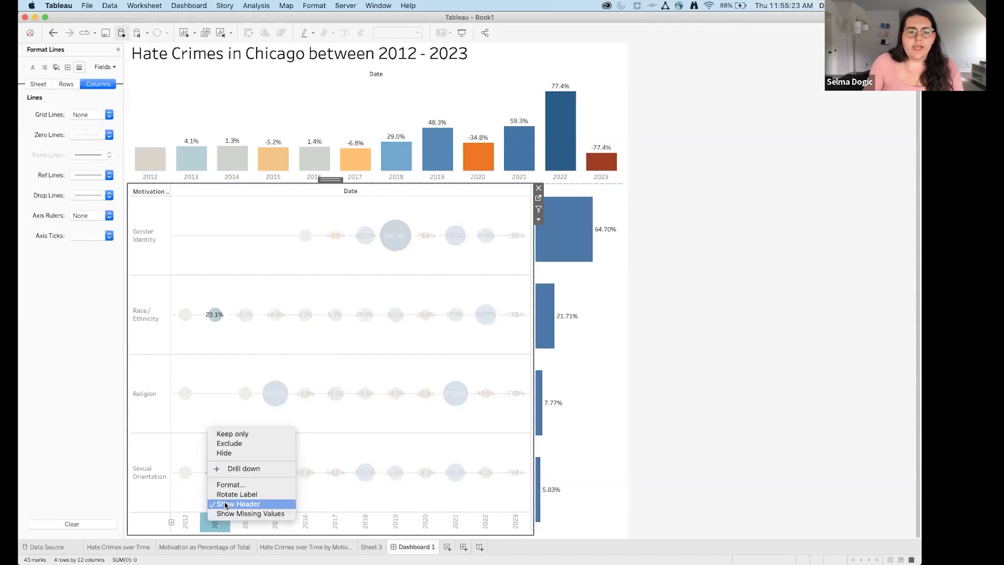
click(230, 504)
click(204, 522)
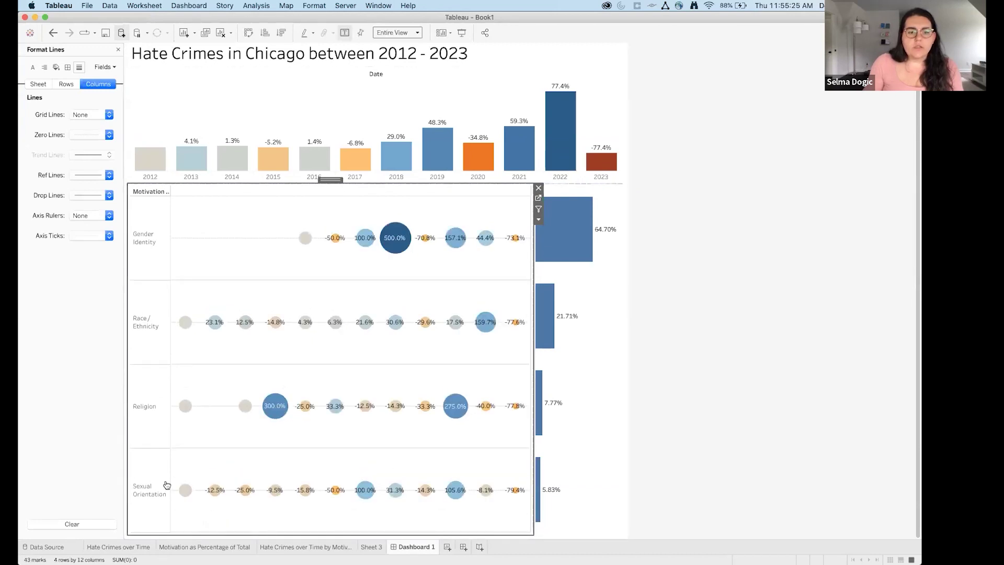
drag(530, 297, 560, 296)
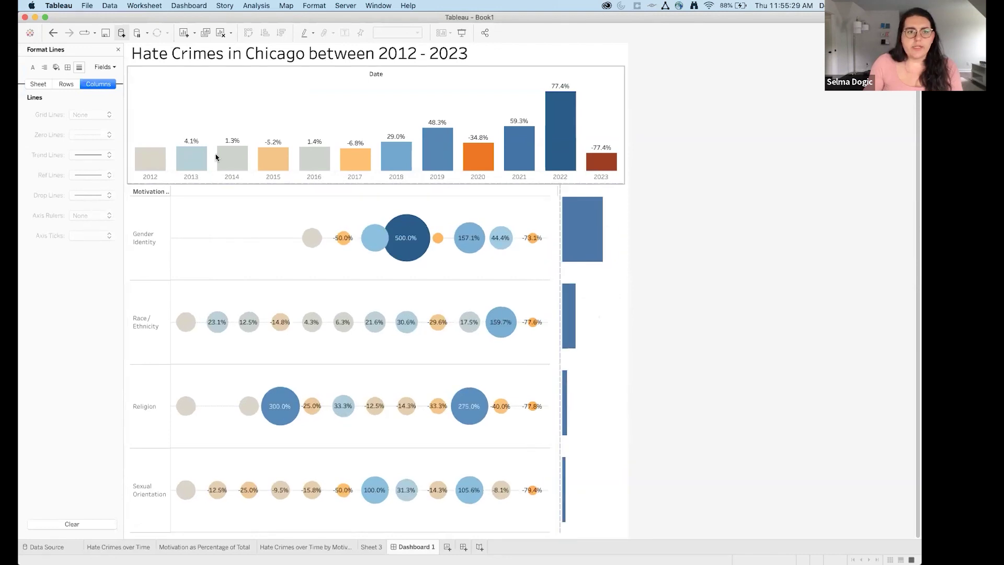
Insert a blank object before the yearly bar chart and narrow it to the width of the motivation labels below
click(119, 49)
drag(95, 423, 197, 134)
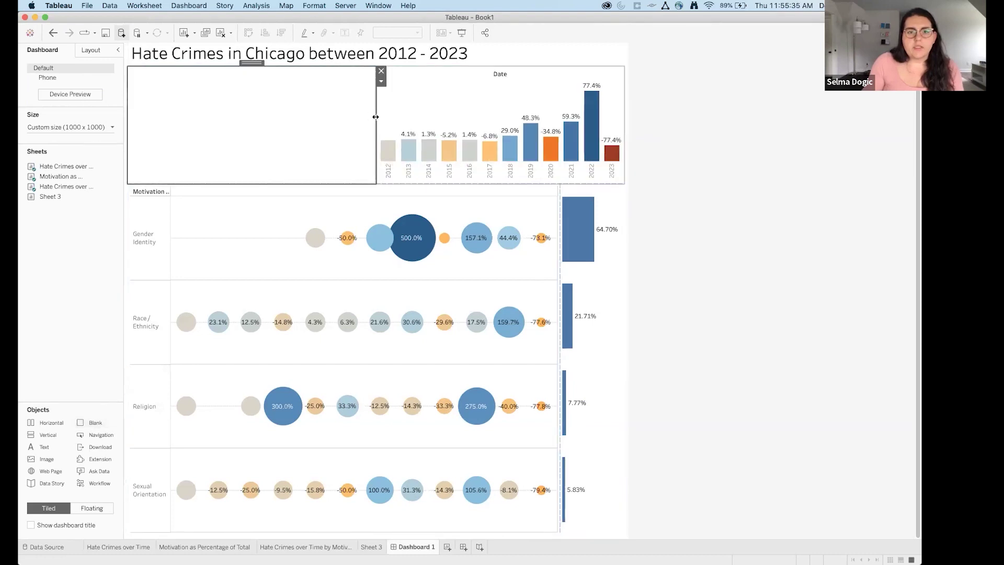
drag(376, 116, 171, 149)
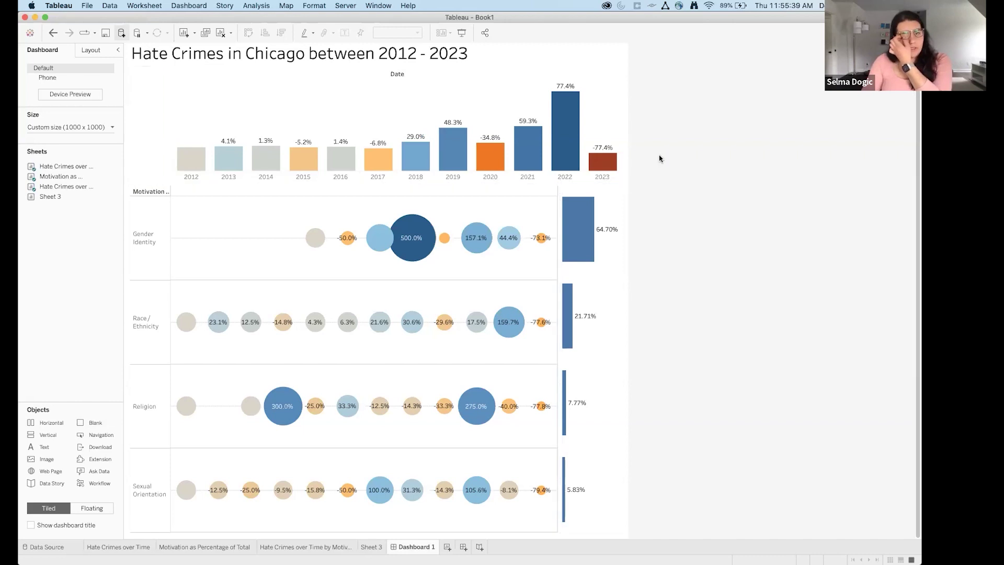
Insert a blank object after the yearly bar chart, as wide as the percentage-of-total chart below it
click(621, 242)
click(511, 320)
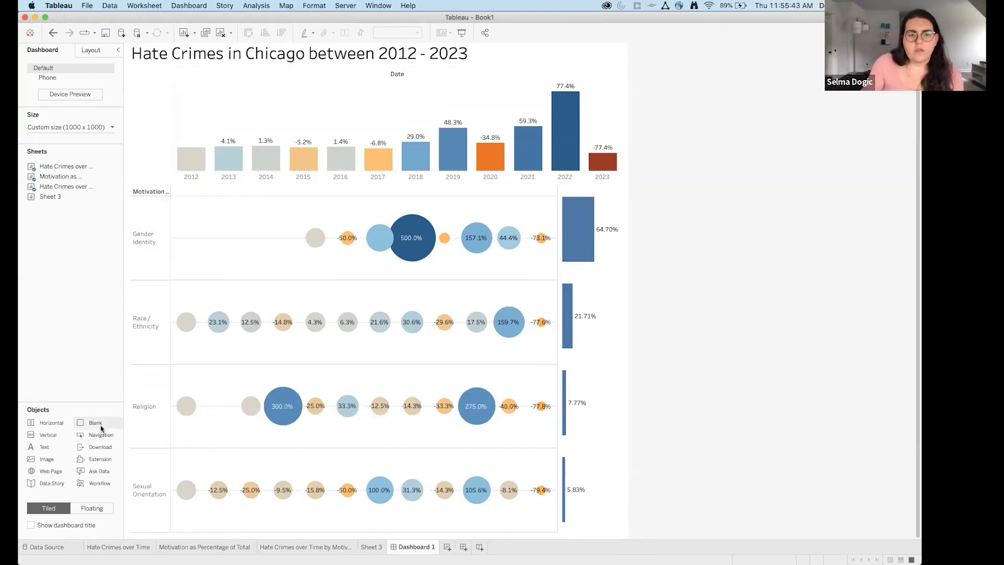
mouse_move(99, 425)
mouse_down()
mouse_move(554, 184)
mouse_move(602, 145)
mouse_up()
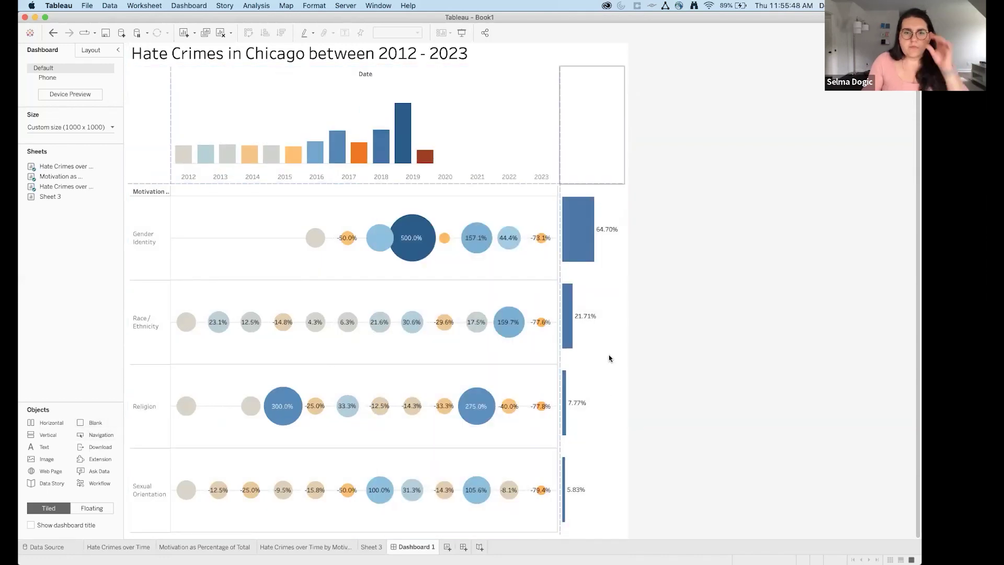
Make the bars thinner on the Motivation as Percentage of Total sheet and check them on Dashboard 1
click(613, 277)
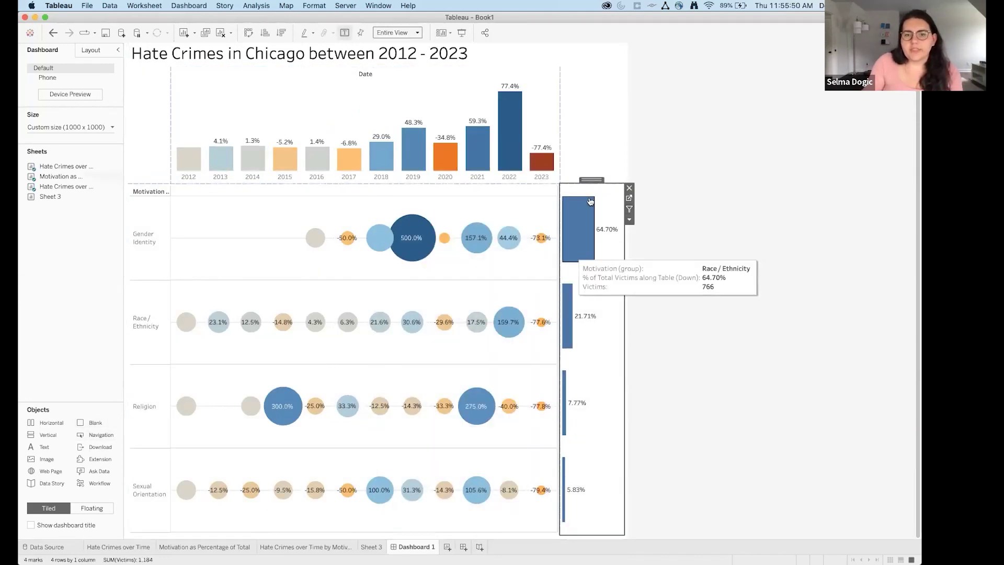
click(629, 198)
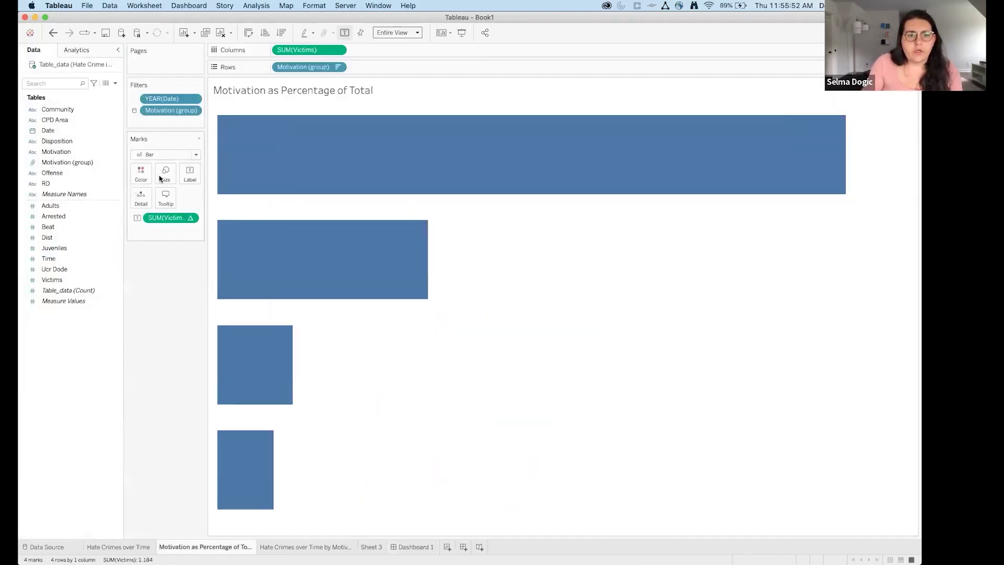
click(175, 174)
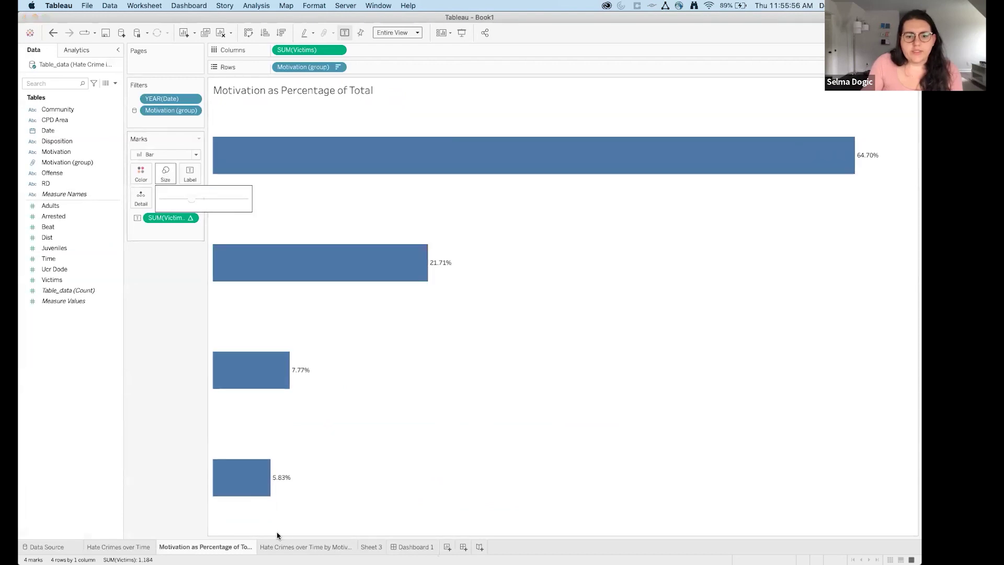
click(418, 551)
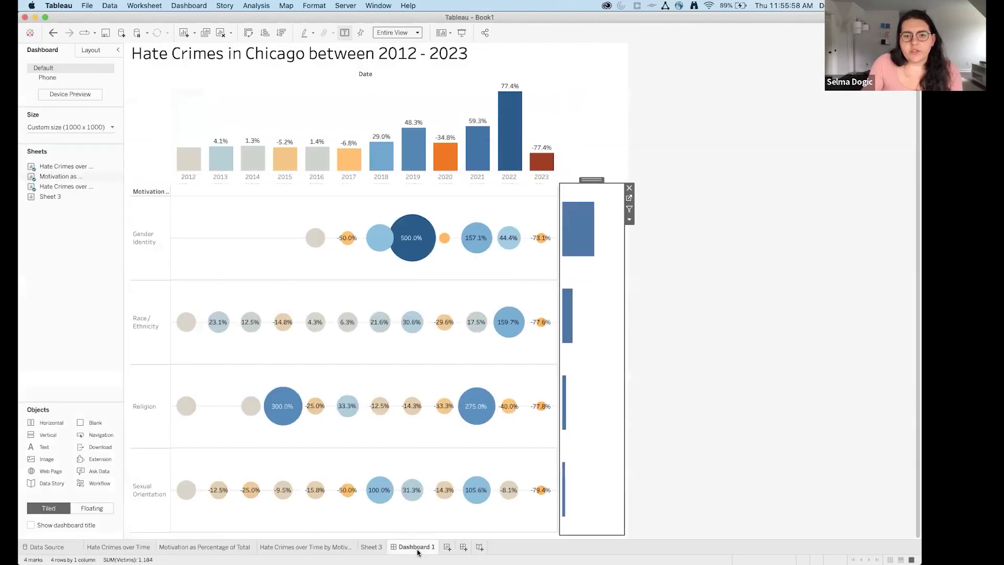
mouse_move(580, 202)
click(580, 220)
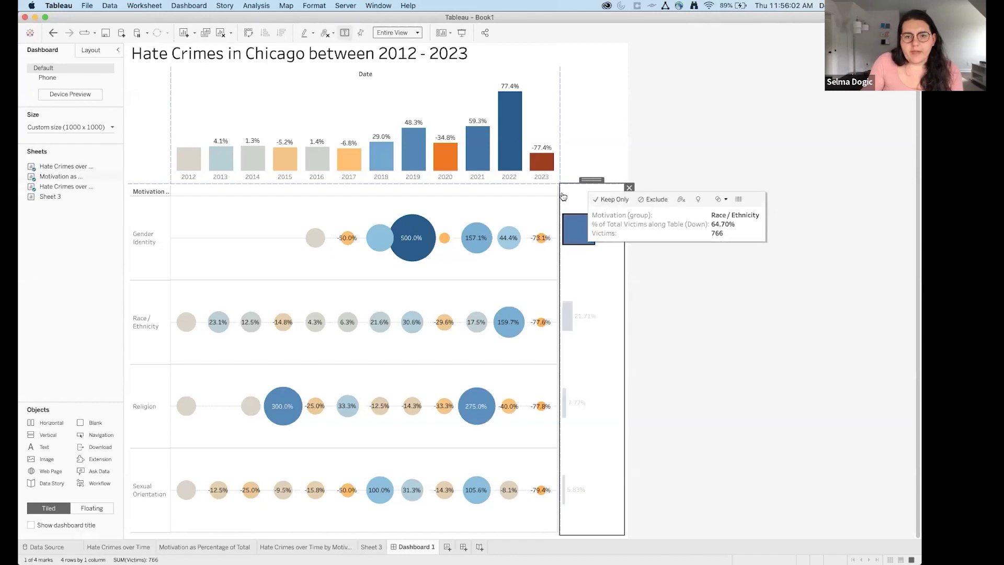
Hide the row field label of the motivation group bubble chart on the dashboard
click(533, 195)
right_click(148, 193)
click(198, 288)
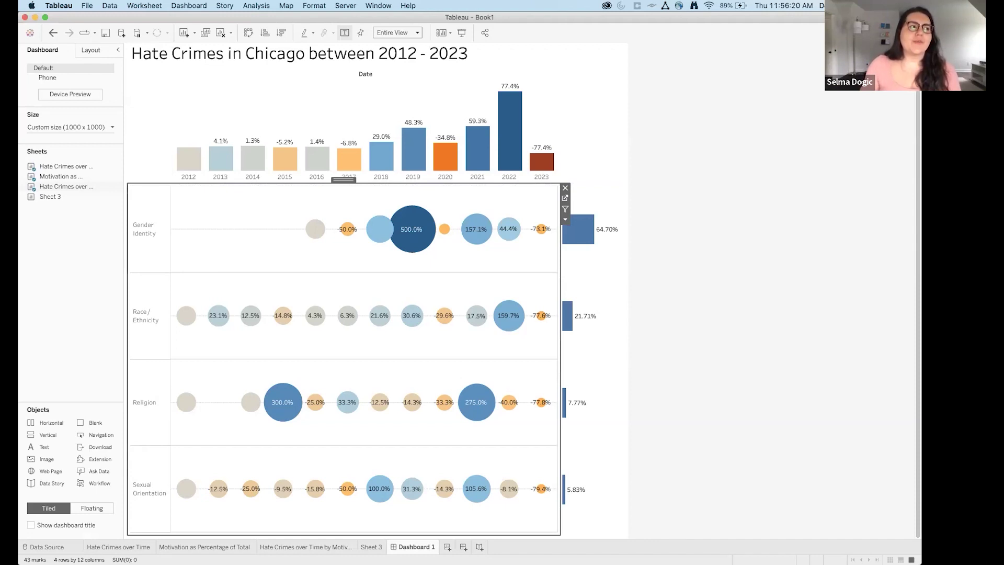
Reduce the circle size on the Hate Crimes over Time by Motivation Group sheet and return to Dashboard 1
click(571, 275)
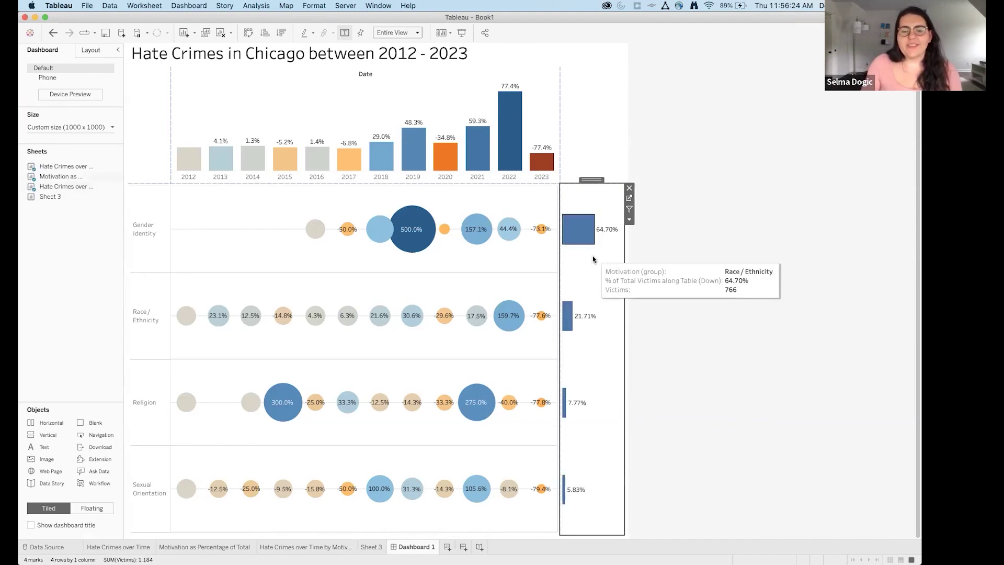
drag(557, 279, 560, 275)
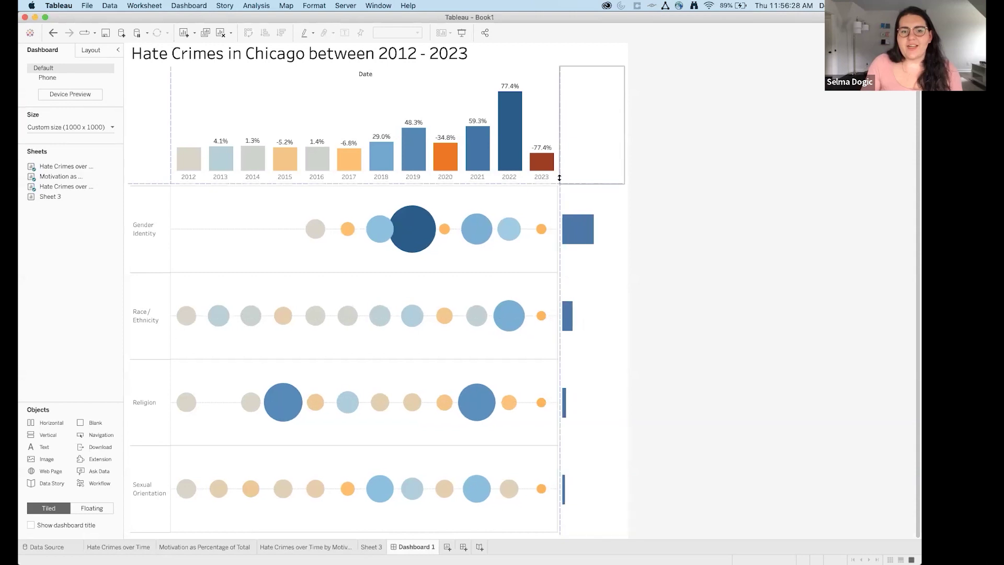
click(516, 198)
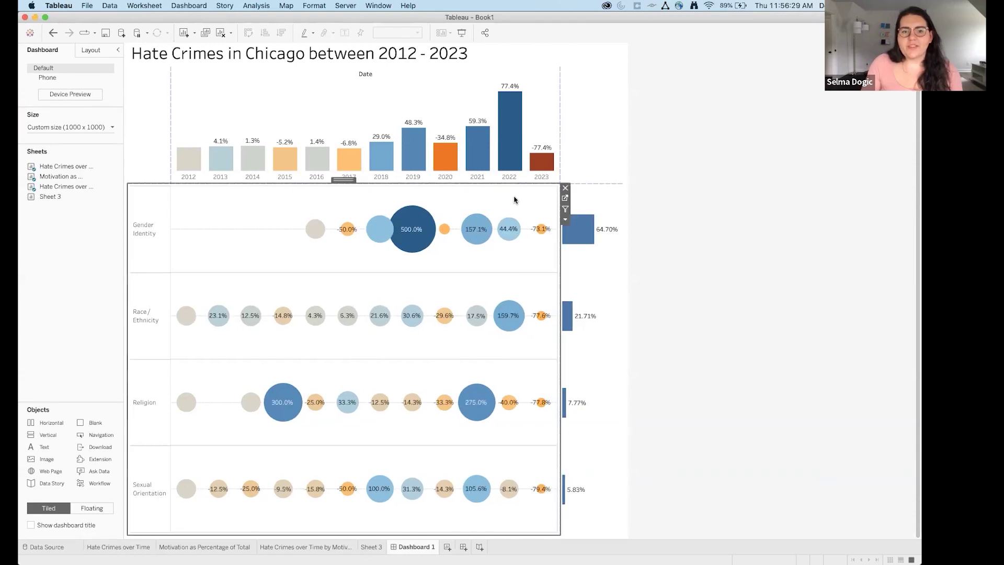
click(565, 198)
click(165, 172)
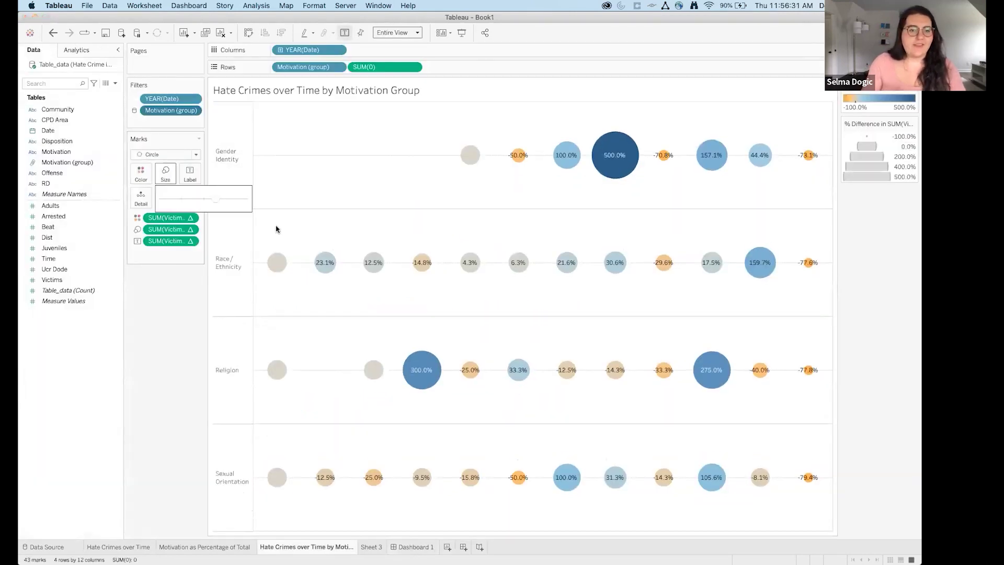
click(203, 199)
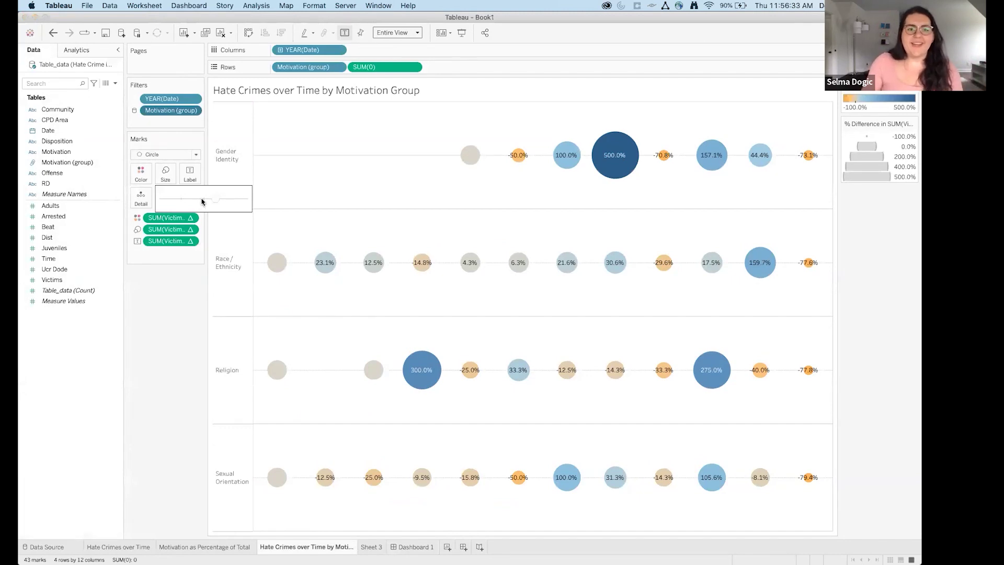
click(393, 547)
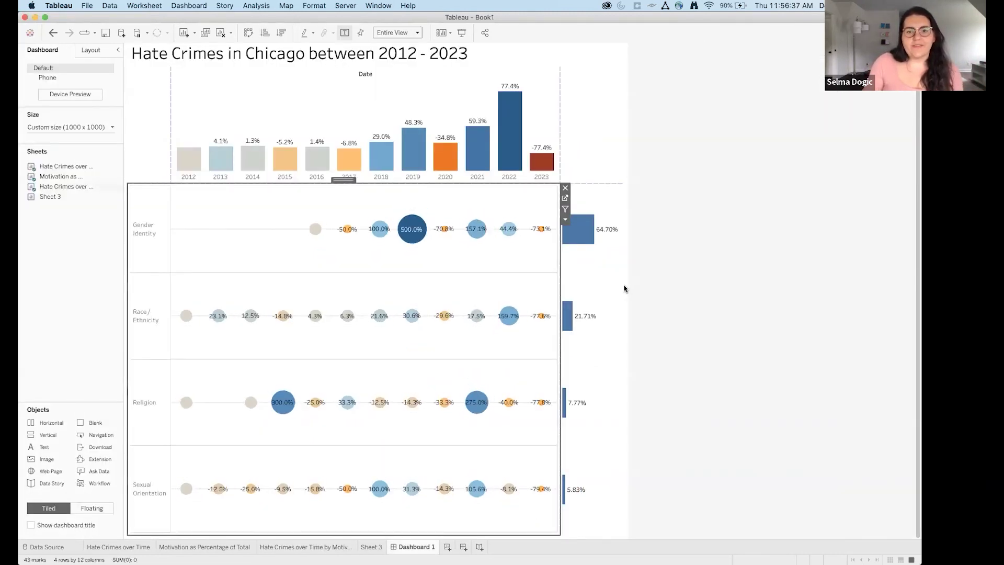
Hide the Date column field label of the yearly hate crimes bar chart
click(612, 288)
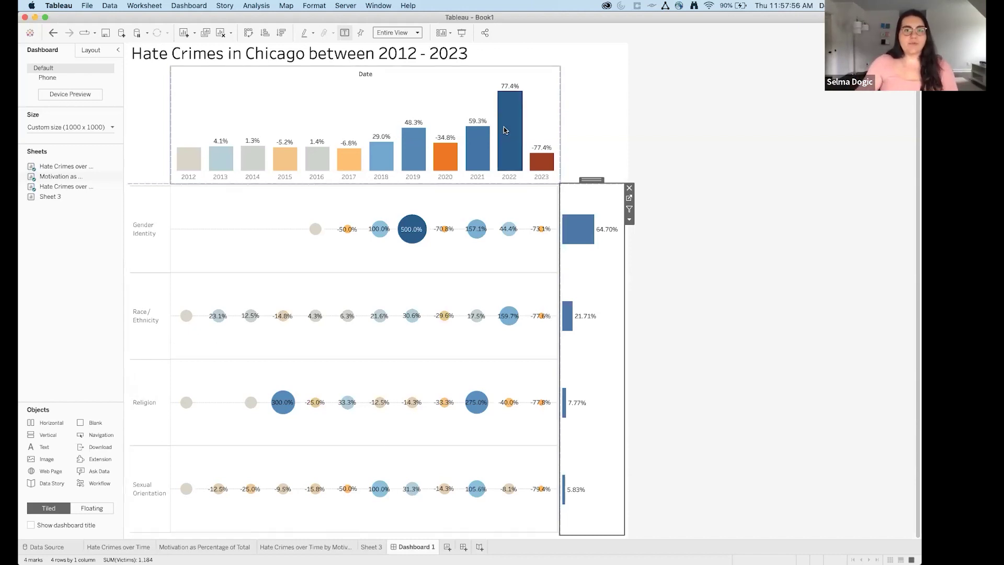
right_click(364, 74)
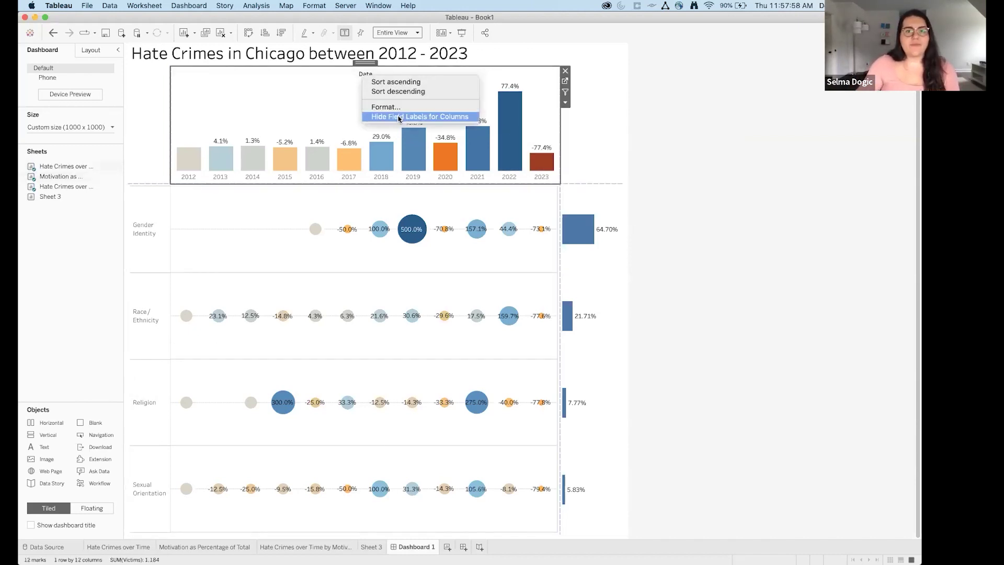
click(400, 116)
click(699, 323)
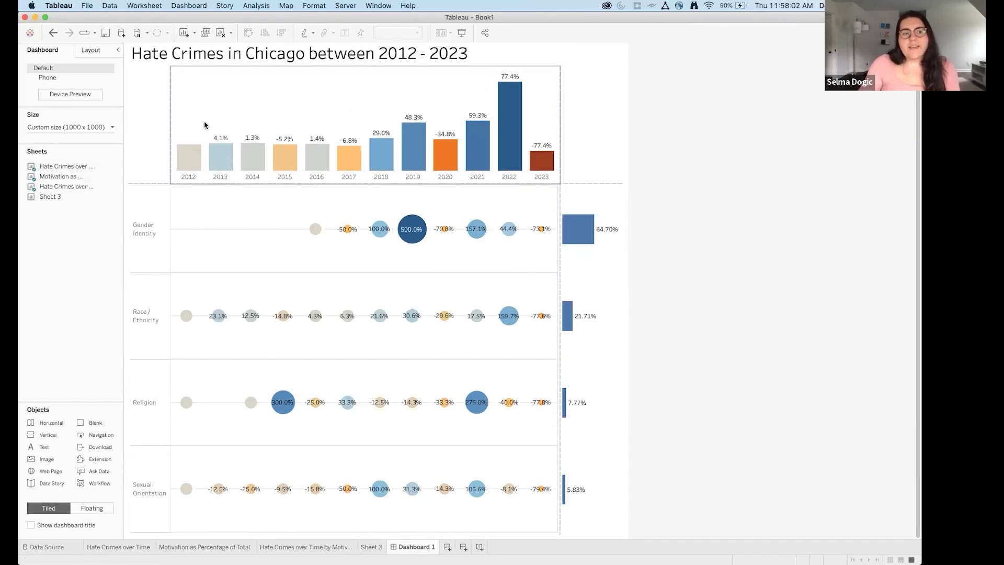
Switch to the other Tableau workbook, Hate Crimes in Chicago
mouse_move(609, 562)
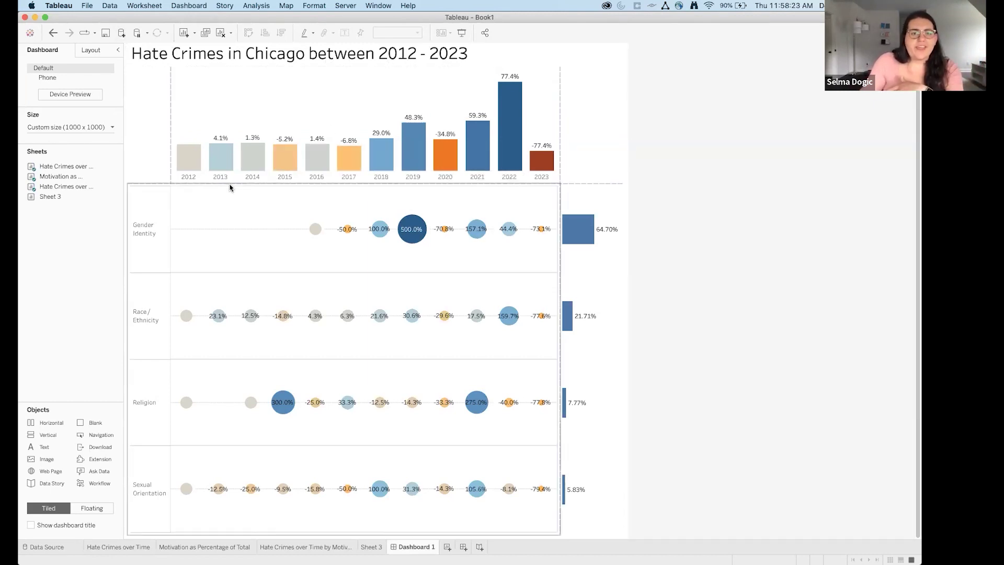
mouse_move(215, 142)
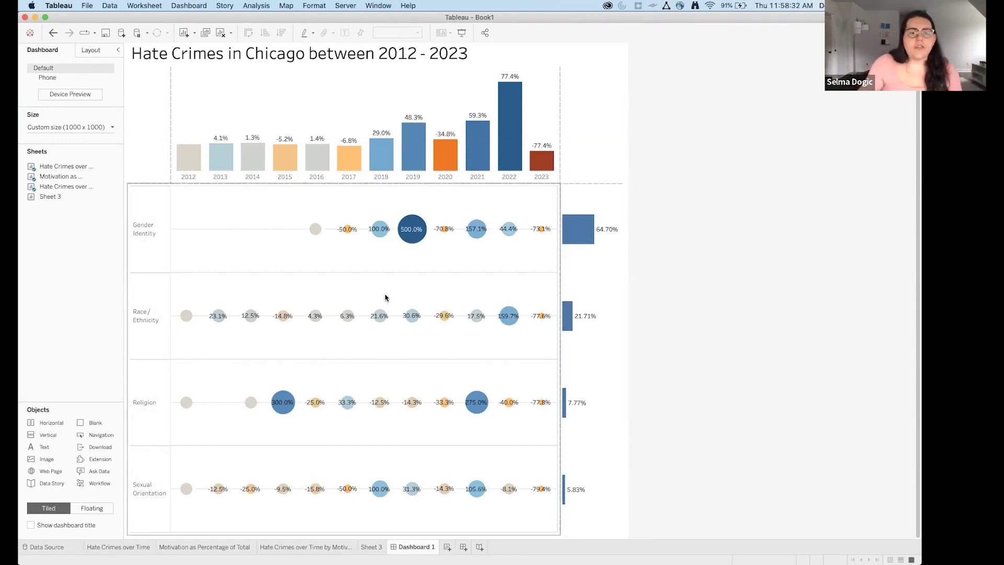
mouse_move(670, 563)
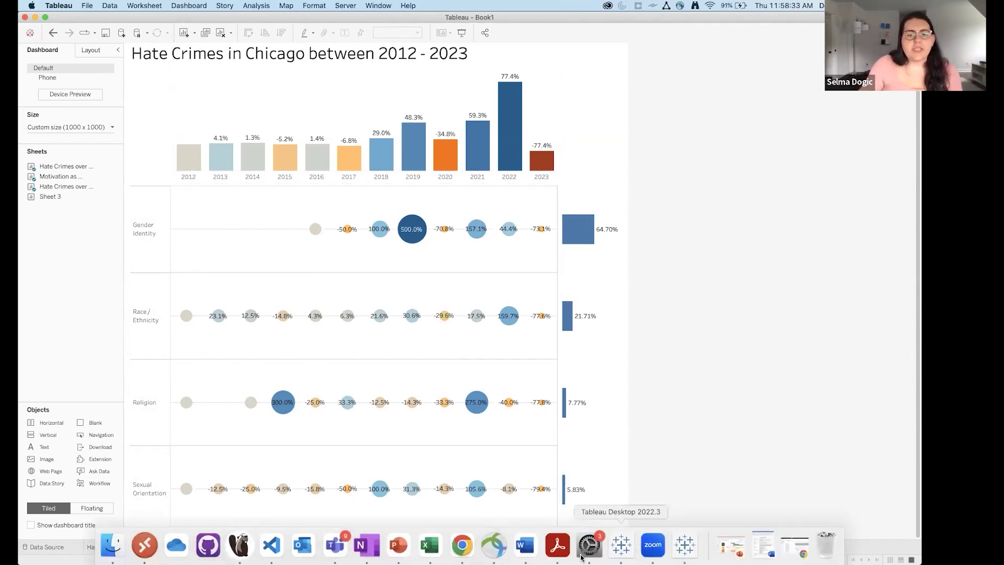
click(471, 555)
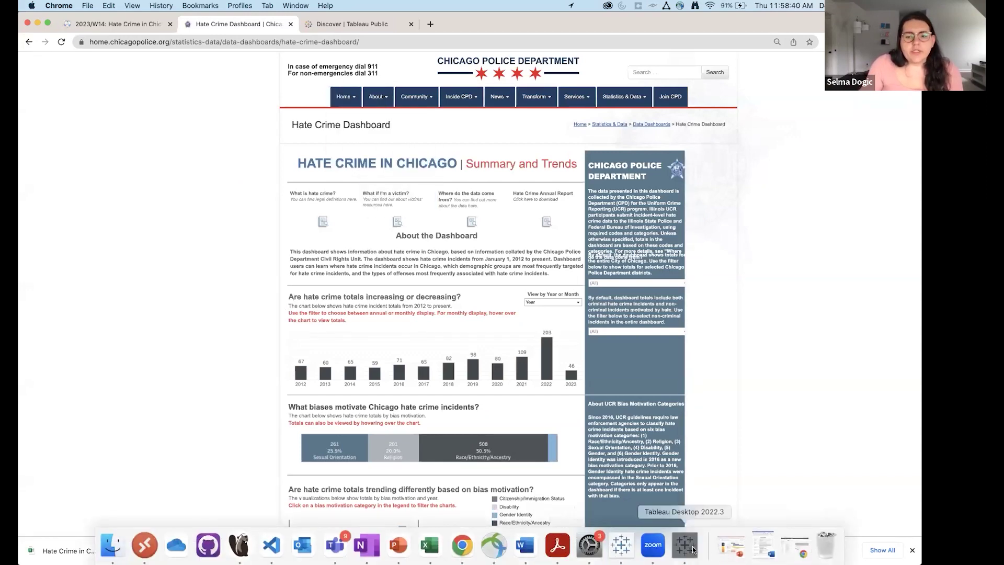
click(692, 548)
click(622, 547)
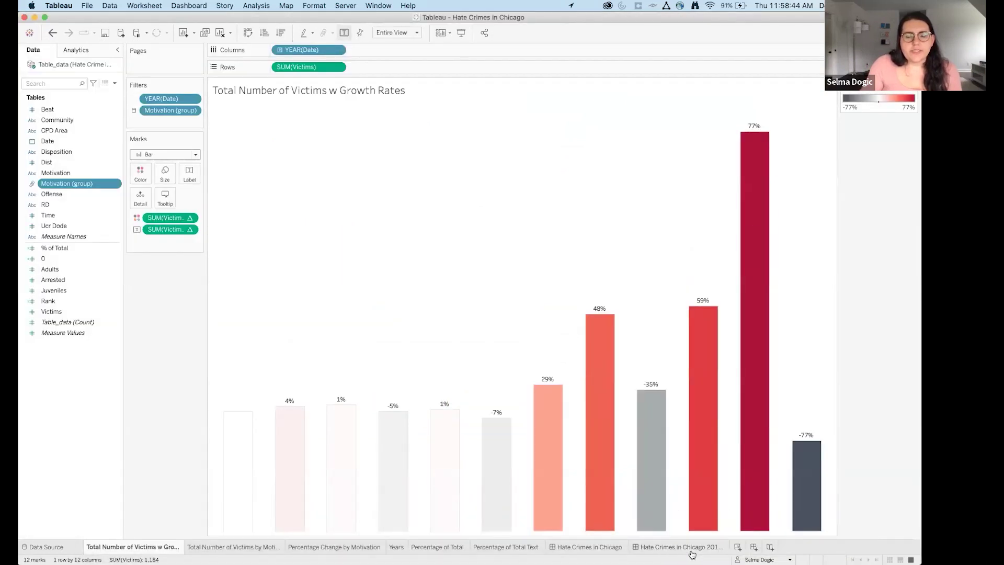
Examine the Hate Crimes in Chicago dashboard and its annotated version, including the tooltips of the 2018 and 2019 bars
mouse_move(359, 411)
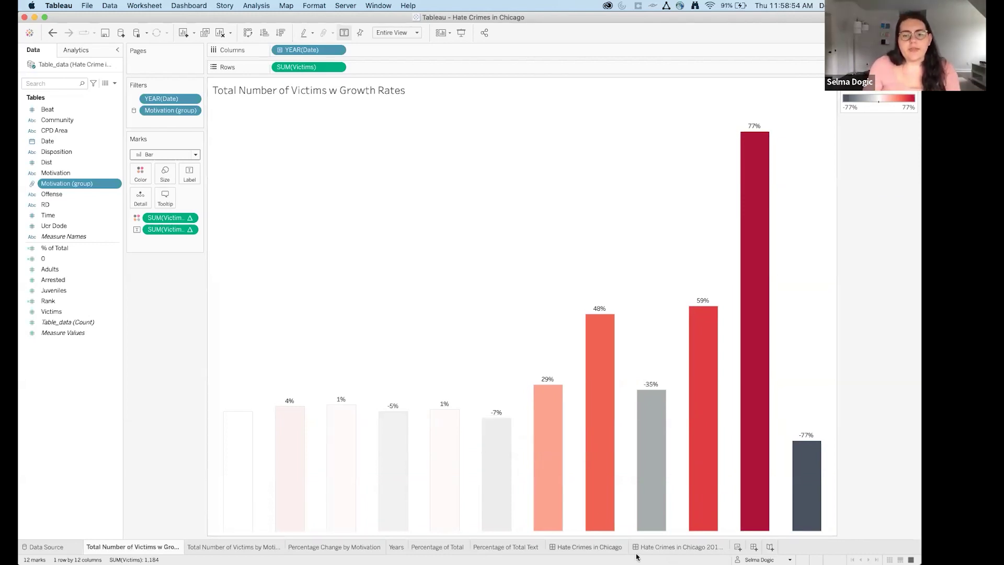
click(591, 547)
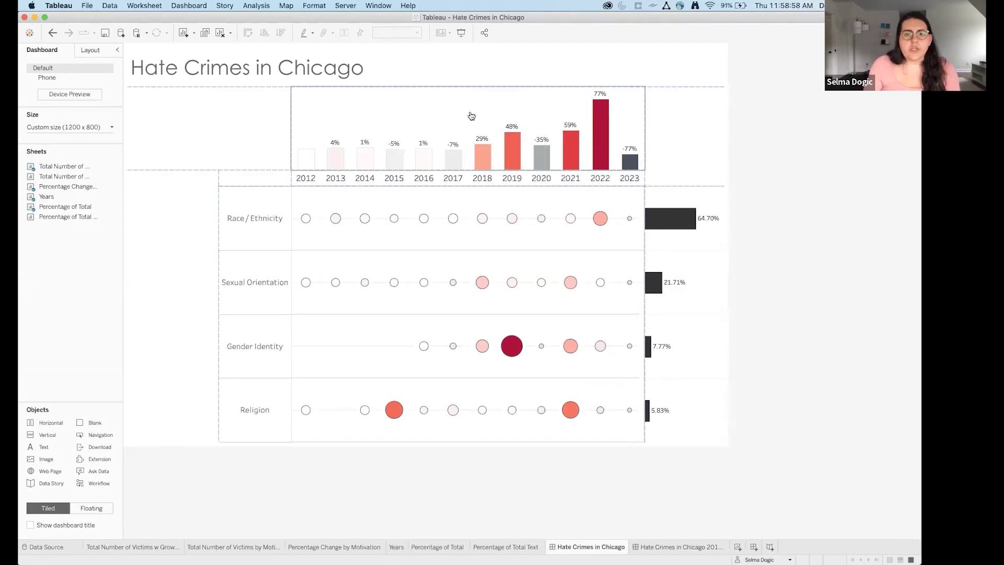
click(667, 548)
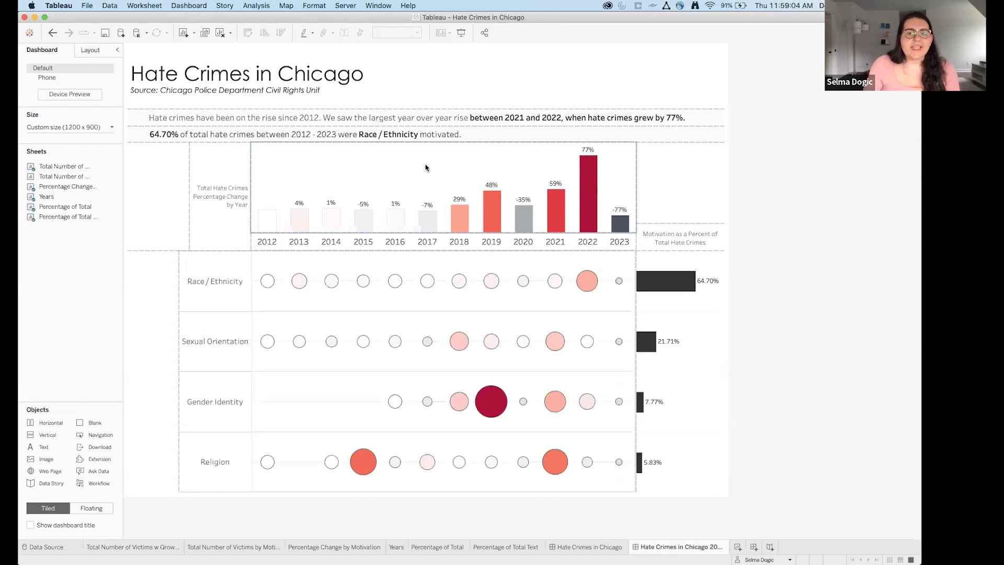
mouse_move(471, 220)
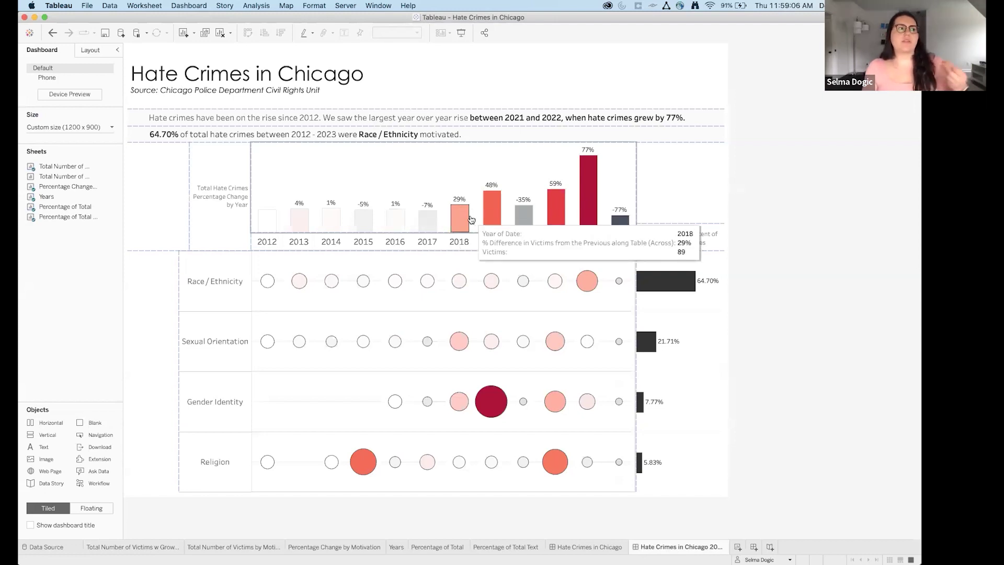
mouse_move(480, 203)
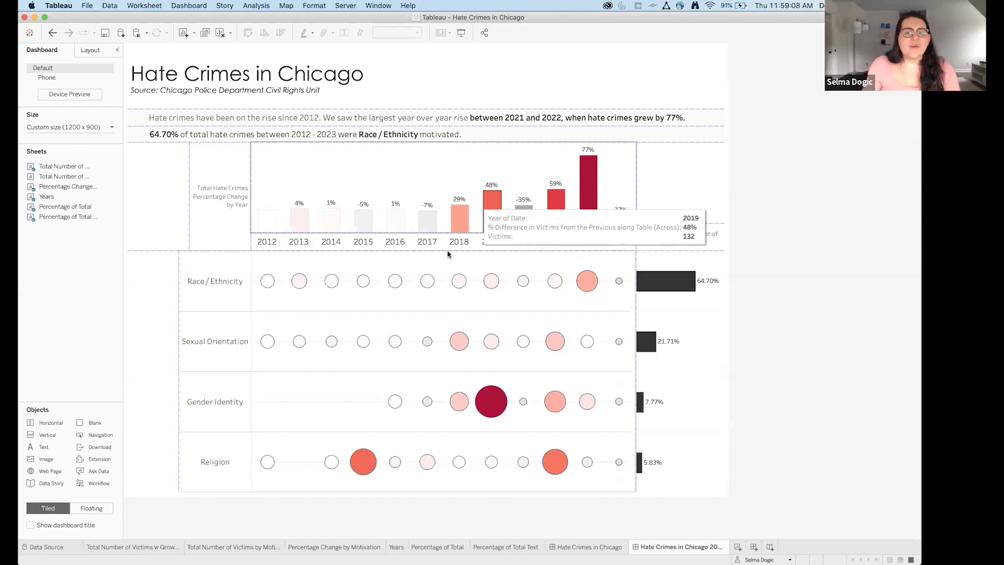